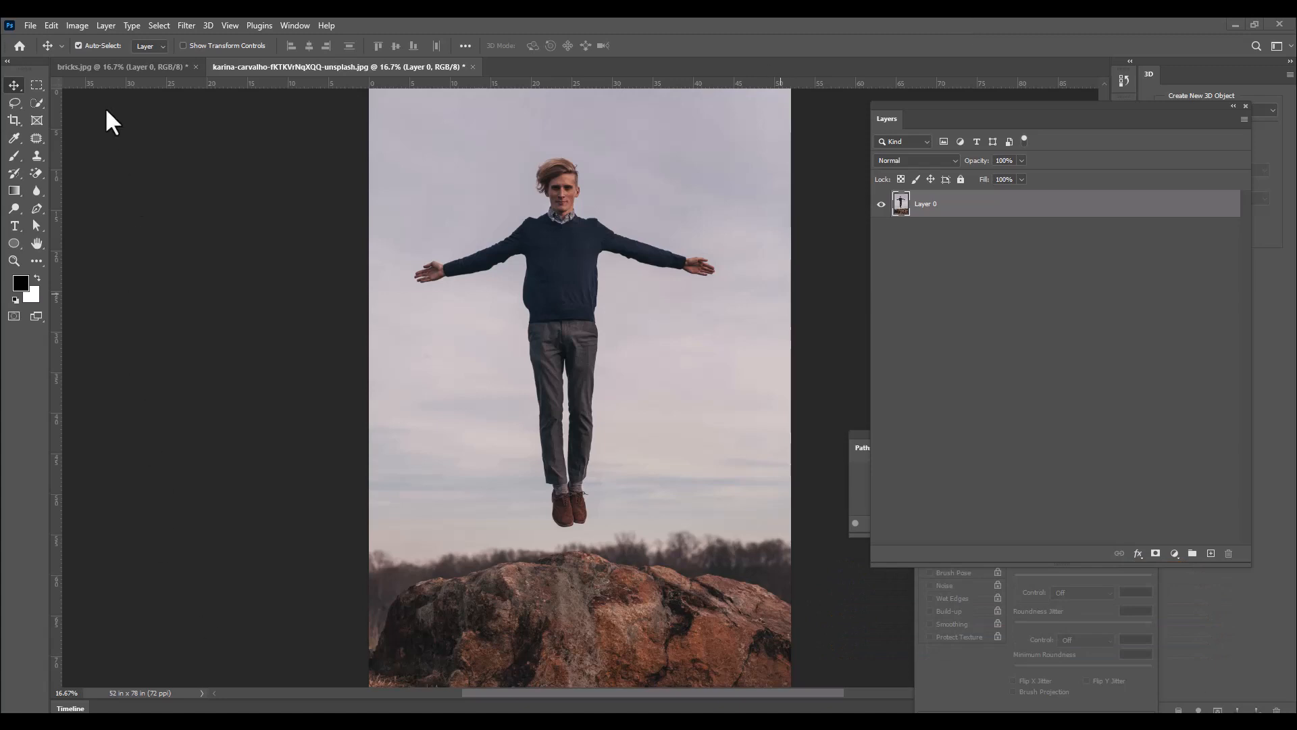
Select the man with Select Subject and open the selection in Select and Mask
{"action": "left_click", "coordinate": [38, 108]}
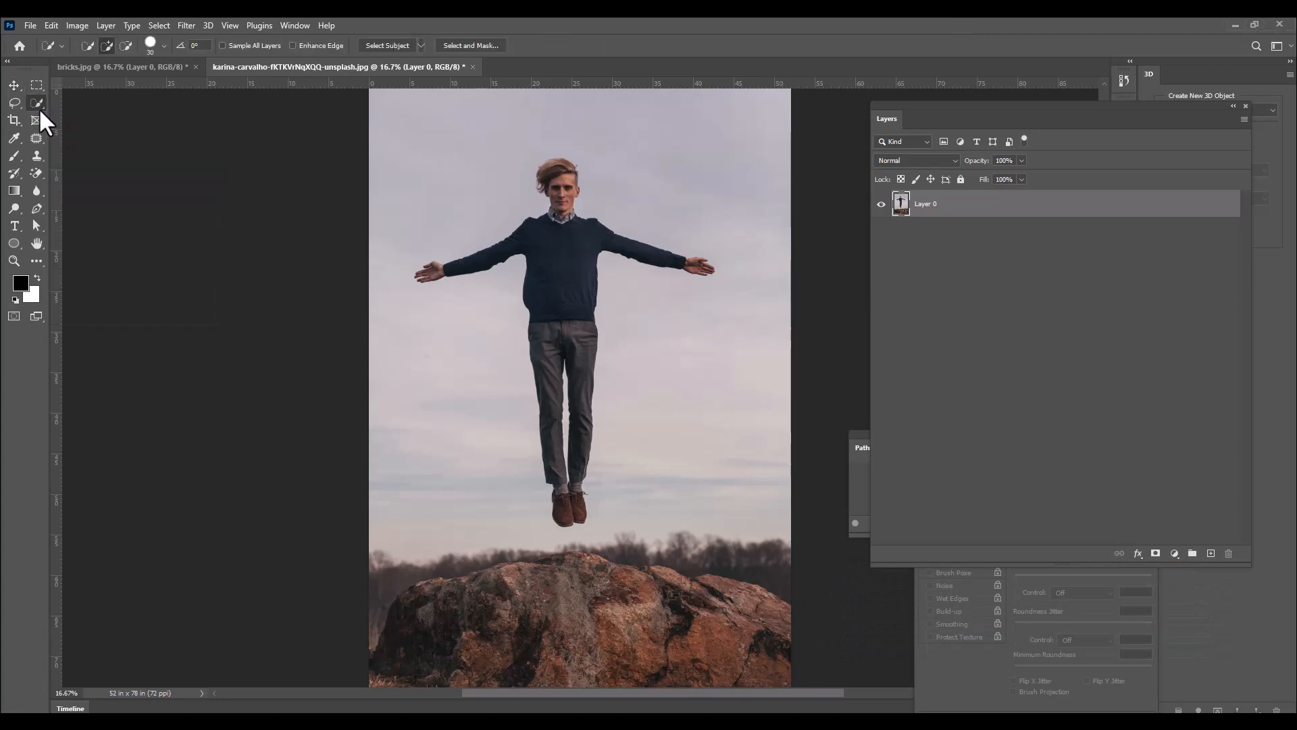
{"action": "left_click", "coordinate": [67, 117]}
{"action": "left_click", "coordinate": [384, 46]}
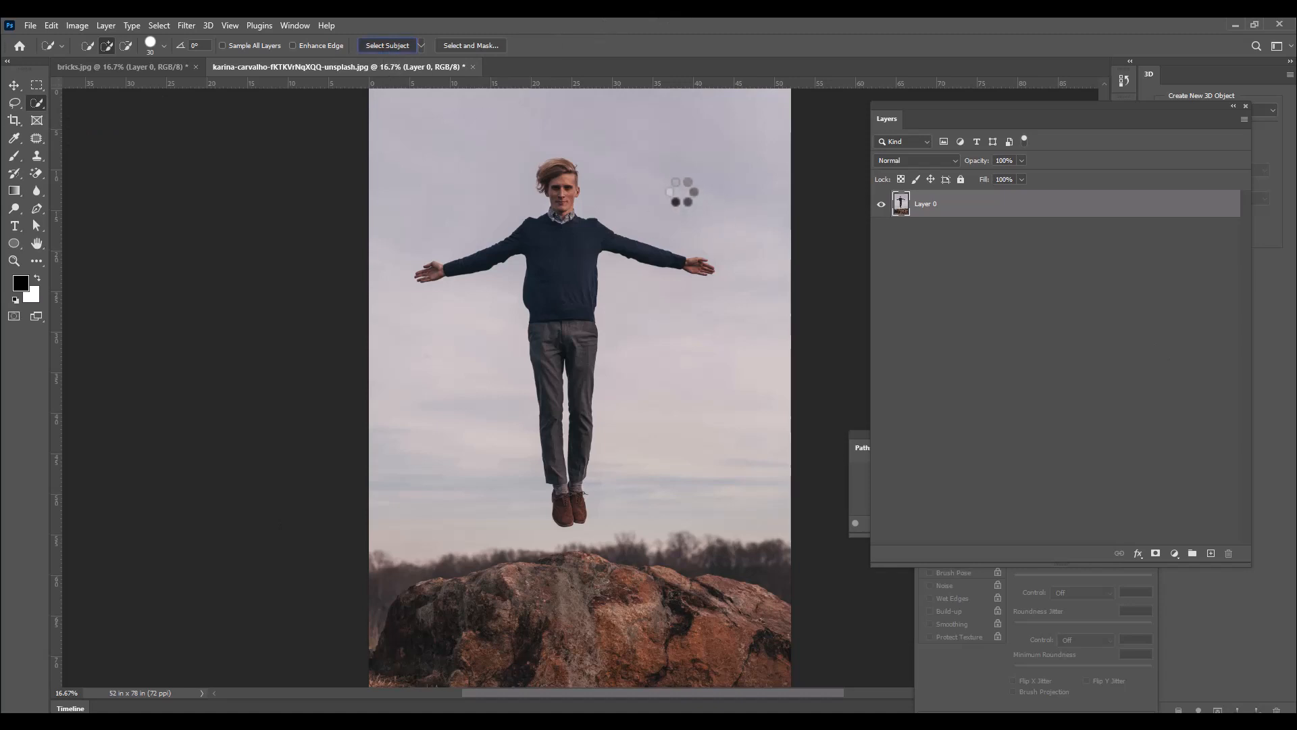
{"action": "left_click", "coordinate": [471, 45]}
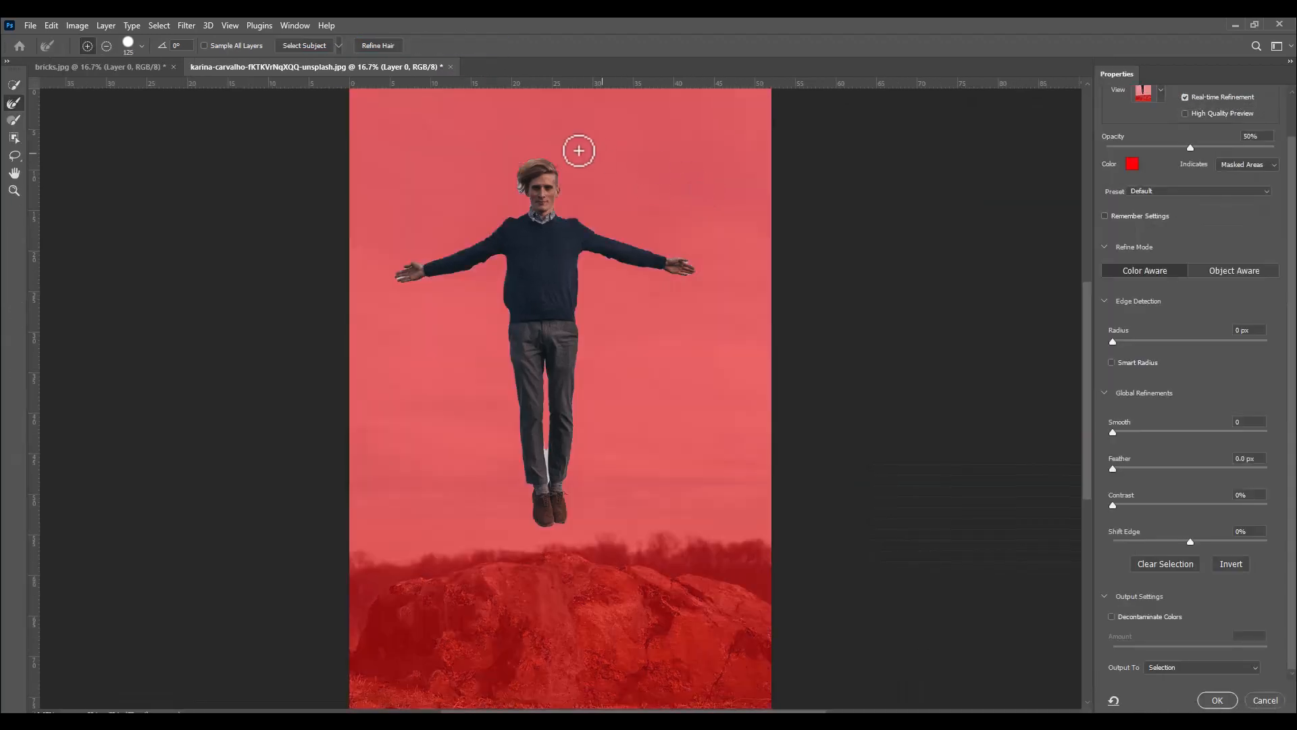
Refine the selection edge along the man's hair with the Refine Edge Brush to remove the leftover sky
{"action": "key", "text": "ctrl+plus"}
{"action": "scroll", "coordinate": [664, 194], "scroll_direction": "up", "scroll_amount": 6}
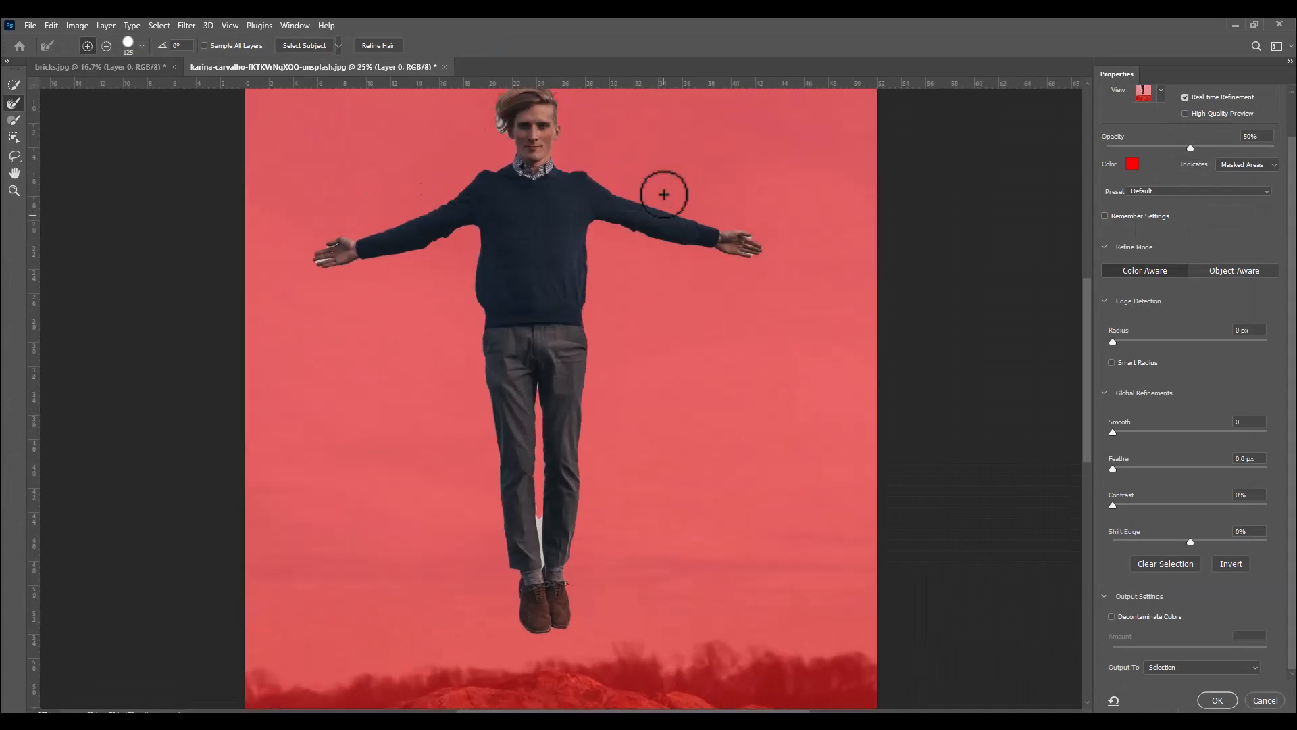
{"action": "key", "text": "ctrl+plus"}
{"action": "key", "text": "ctrl+plus"}
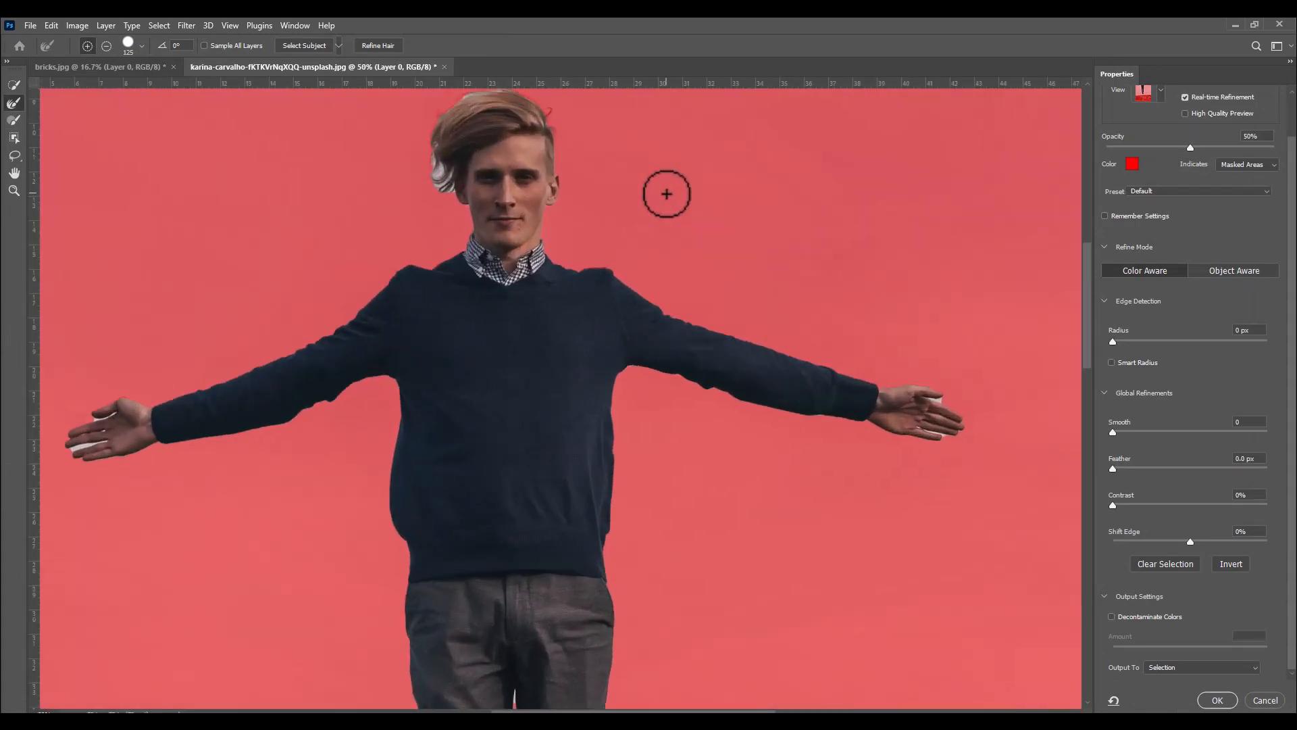
{"action": "scroll", "coordinate": [367, 223], "scroll_direction": "up", "scroll_amount": 2}
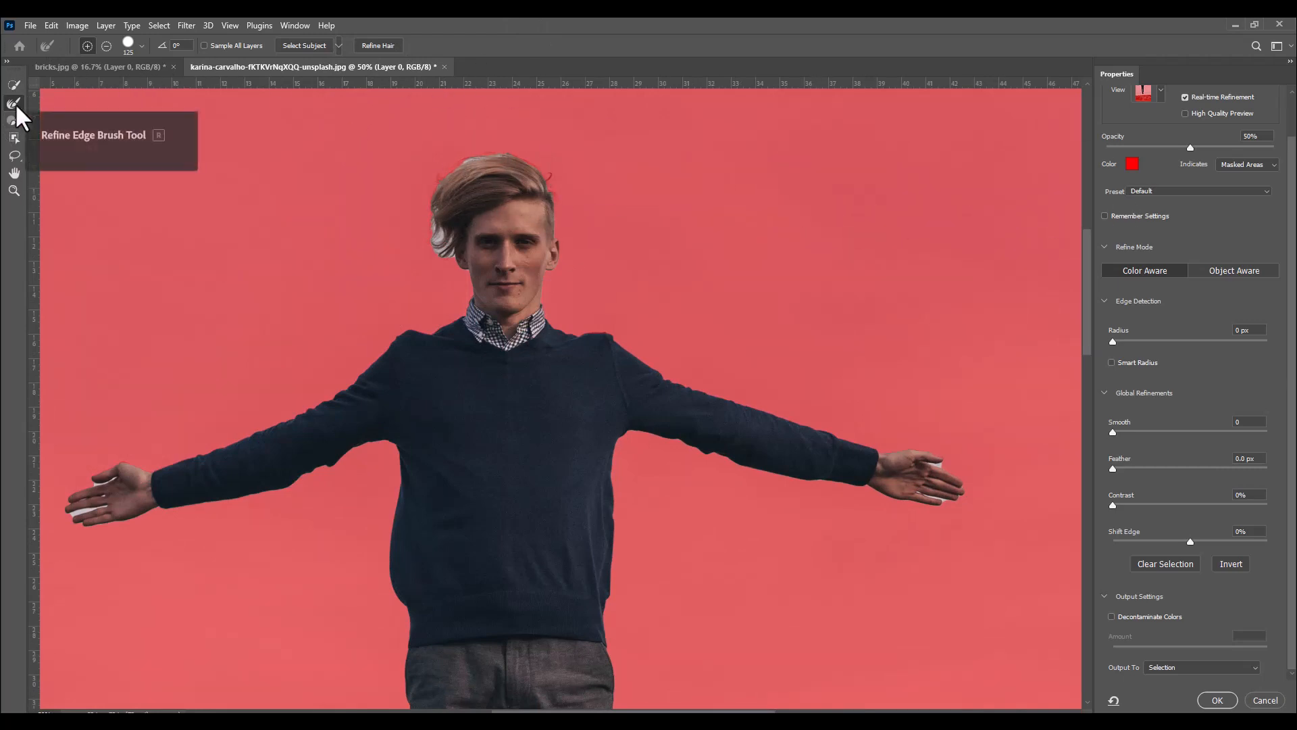
{"action": "scroll", "coordinate": [1156, 95], "scroll_direction": "up", "scroll_amount": 1}
{"action": "left_click", "coordinate": [1159, 137]}
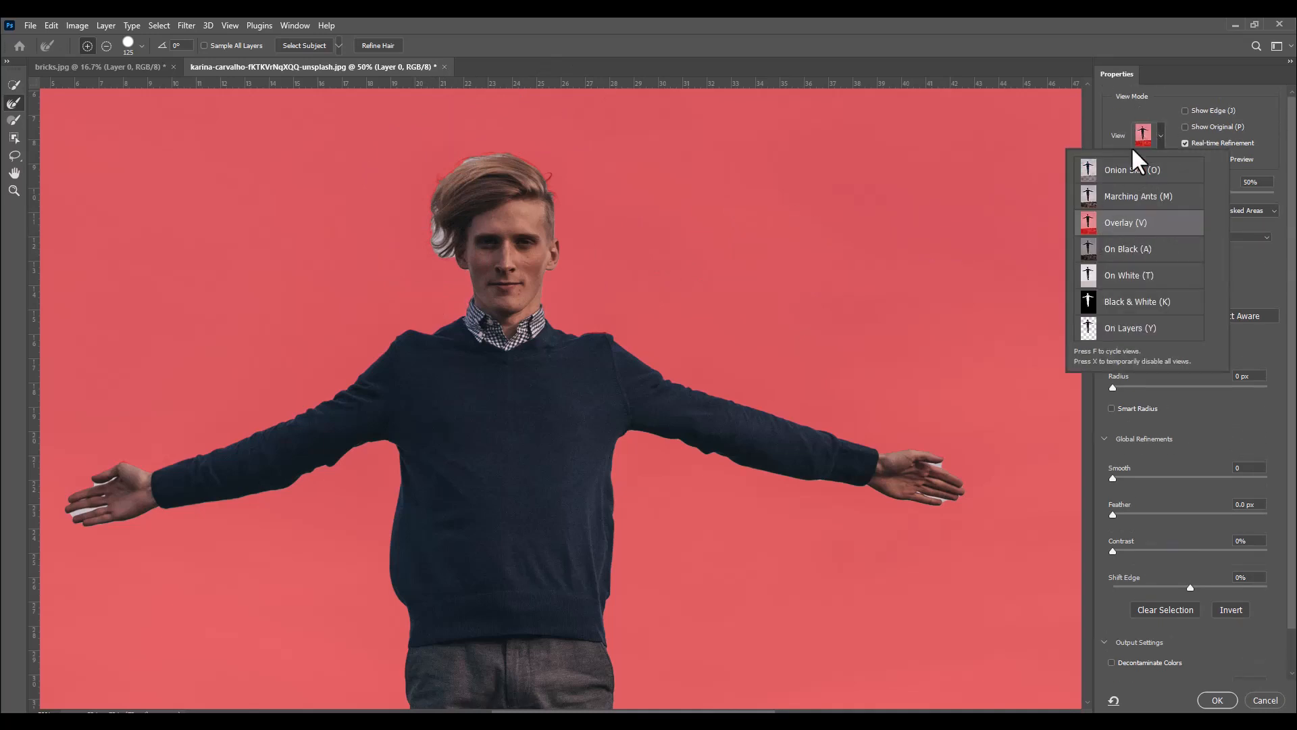
{"action": "left_click", "coordinate": [1154, 88]}
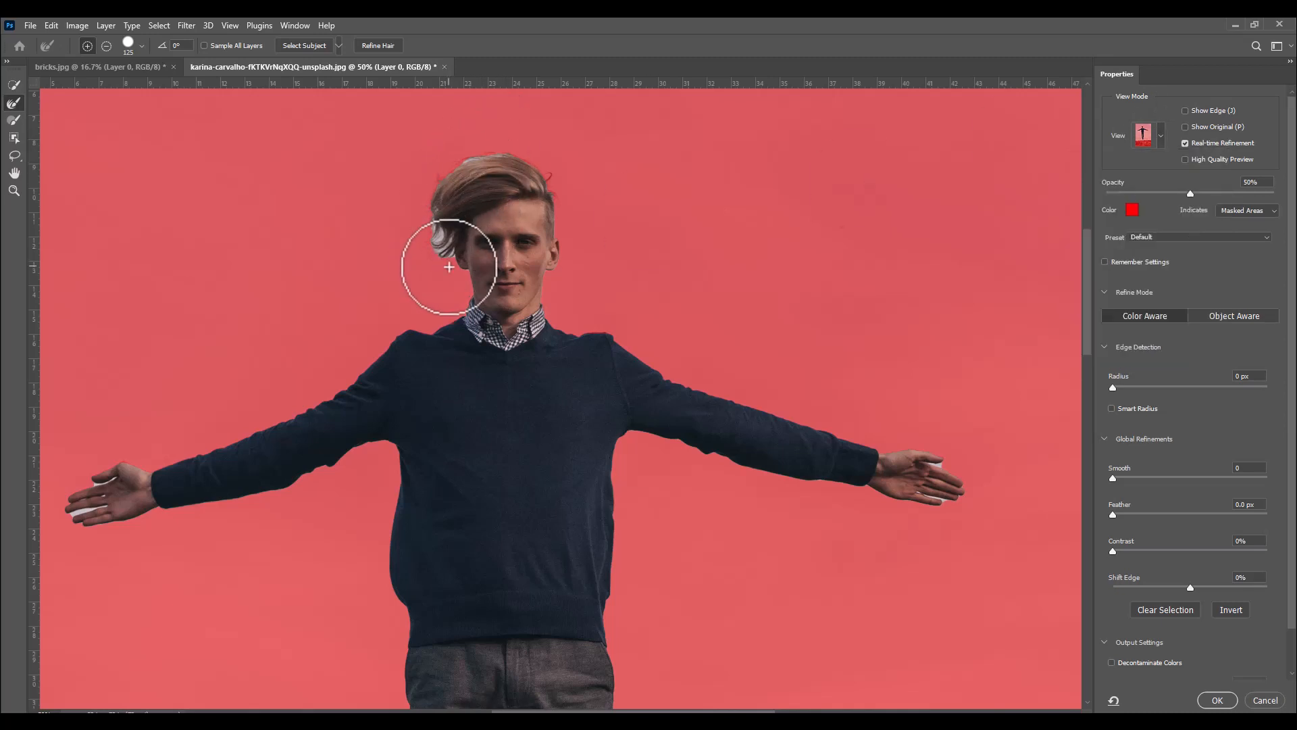
{"action": "mouse_move", "coordinate": [442, 250]}
{"action": "left_mouse_down"}
{"action": "mouse_move", "coordinate": [432, 201]}
{"action": "mouse_move", "coordinate": [461, 153]}
{"action": "mouse_move", "coordinate": [536, 146]}
{"action": "mouse_move", "coordinate": [572, 194]}
{"action": "left_mouse_up"}
Refine the selection edges around the fingers of both hands with the Refine Edge Brush
{"action": "scroll", "coordinate": [170, 445], "scroll_direction": "down", "scroll_amount": 2}
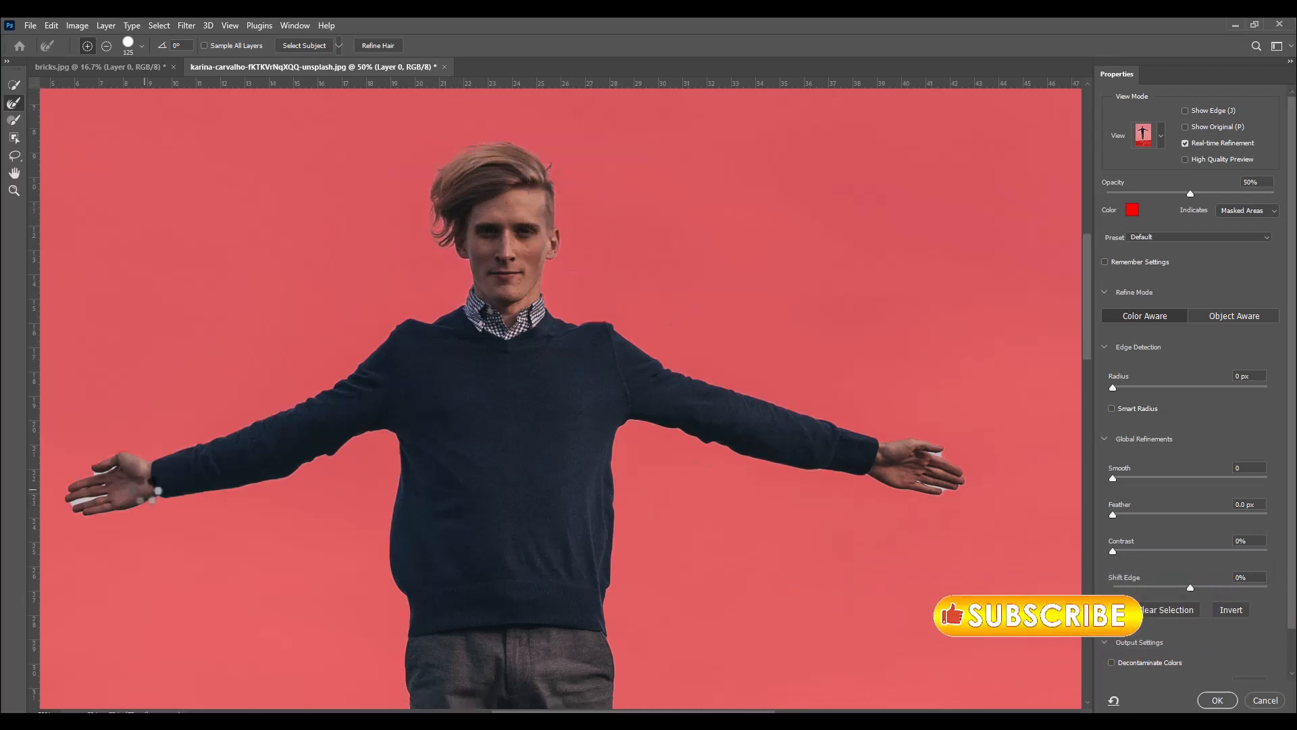
{"action": "mouse_move", "coordinate": [170, 446]}
{"action": "left_mouse_down"}
{"action": "mouse_move", "coordinate": [65, 436]}
{"action": "mouse_move", "coordinate": [118, 396]}
{"action": "mouse_move", "coordinate": [99, 405]}
{"action": "left_mouse_up"}
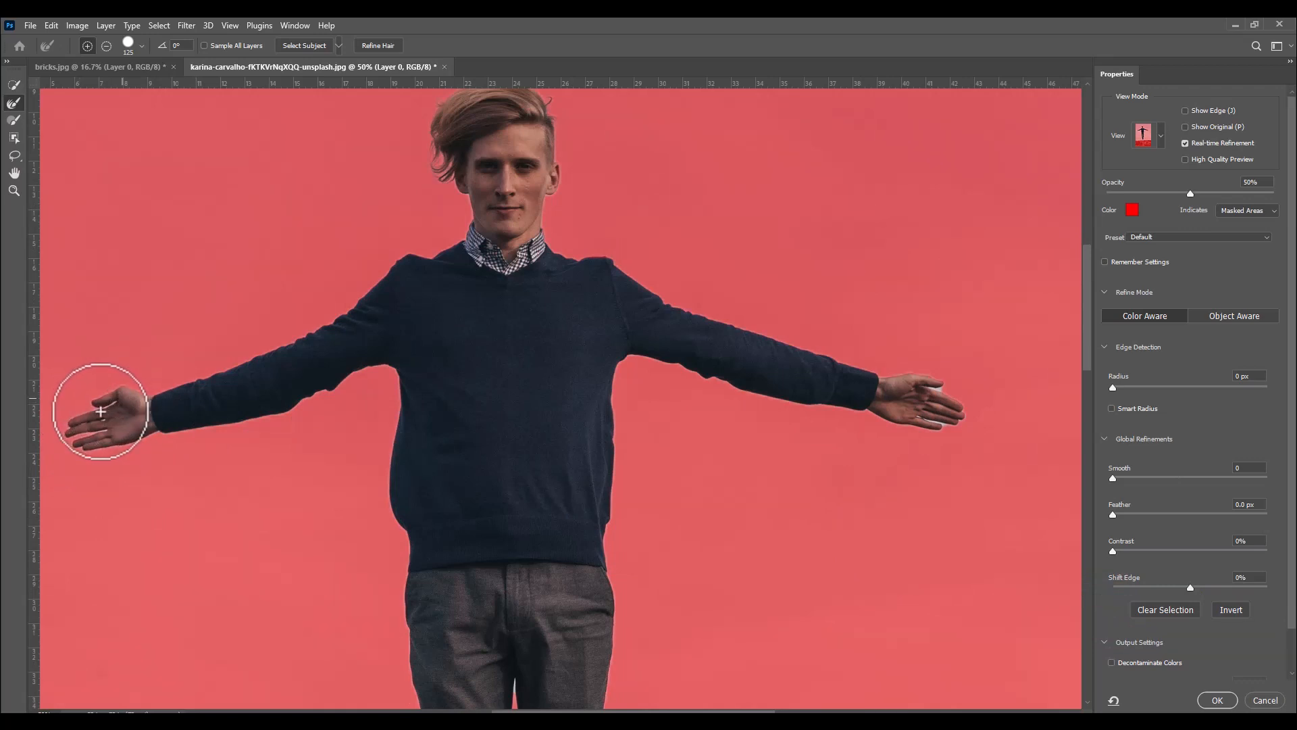
{"action": "mouse_move", "coordinate": [981, 398]}
{"action": "left_mouse_down"}
{"action": "mouse_move", "coordinate": [932, 385]}
{"action": "mouse_move", "coordinate": [959, 399]}
{"action": "mouse_move", "coordinate": [945, 429]}
{"action": "mouse_move", "coordinate": [924, 432]}
{"action": "mouse_move", "coordinate": [944, 429]}
{"action": "left_mouse_up"}
Brush the gap between the man's legs with the Refine Edge Brush to remove the leftover background
{"action": "scroll", "coordinate": [745, 419], "scroll_direction": "down", "scroll_amount": 10}
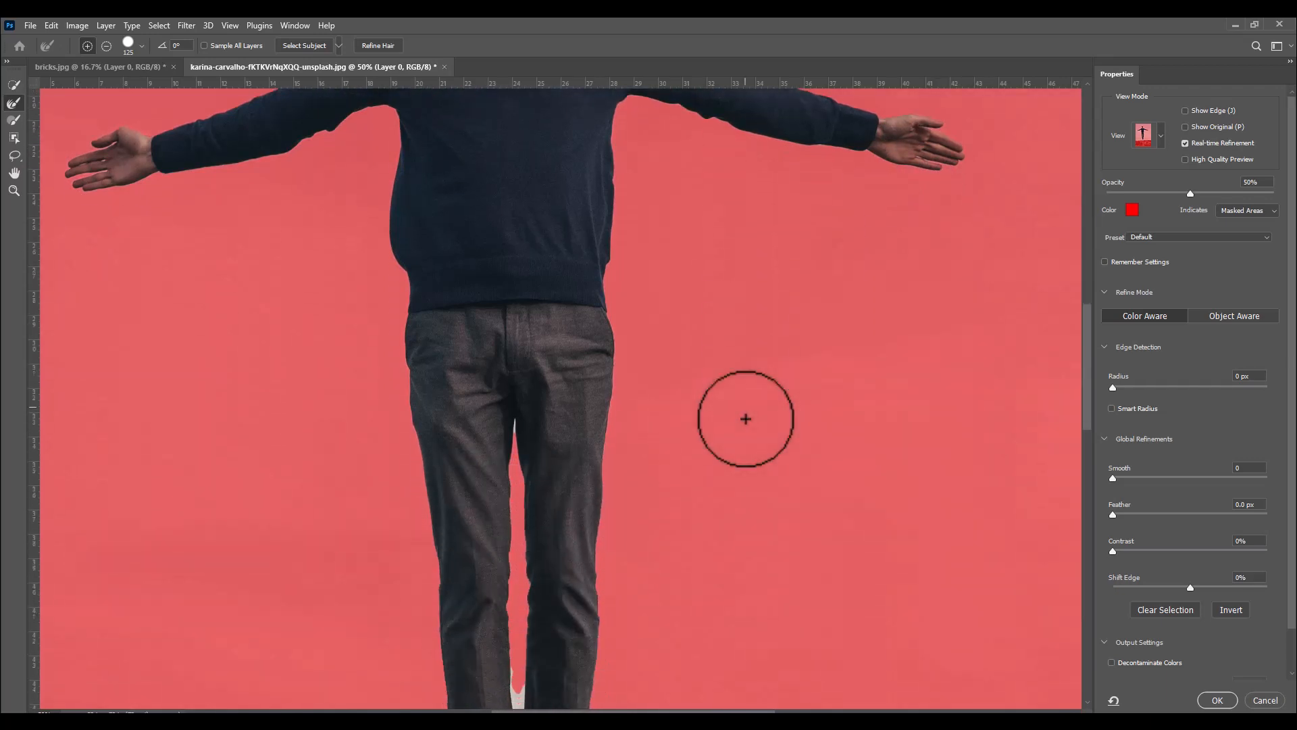
{"action": "scroll", "coordinate": [428, 614], "scroll_direction": "down", "scroll_amount": 5}
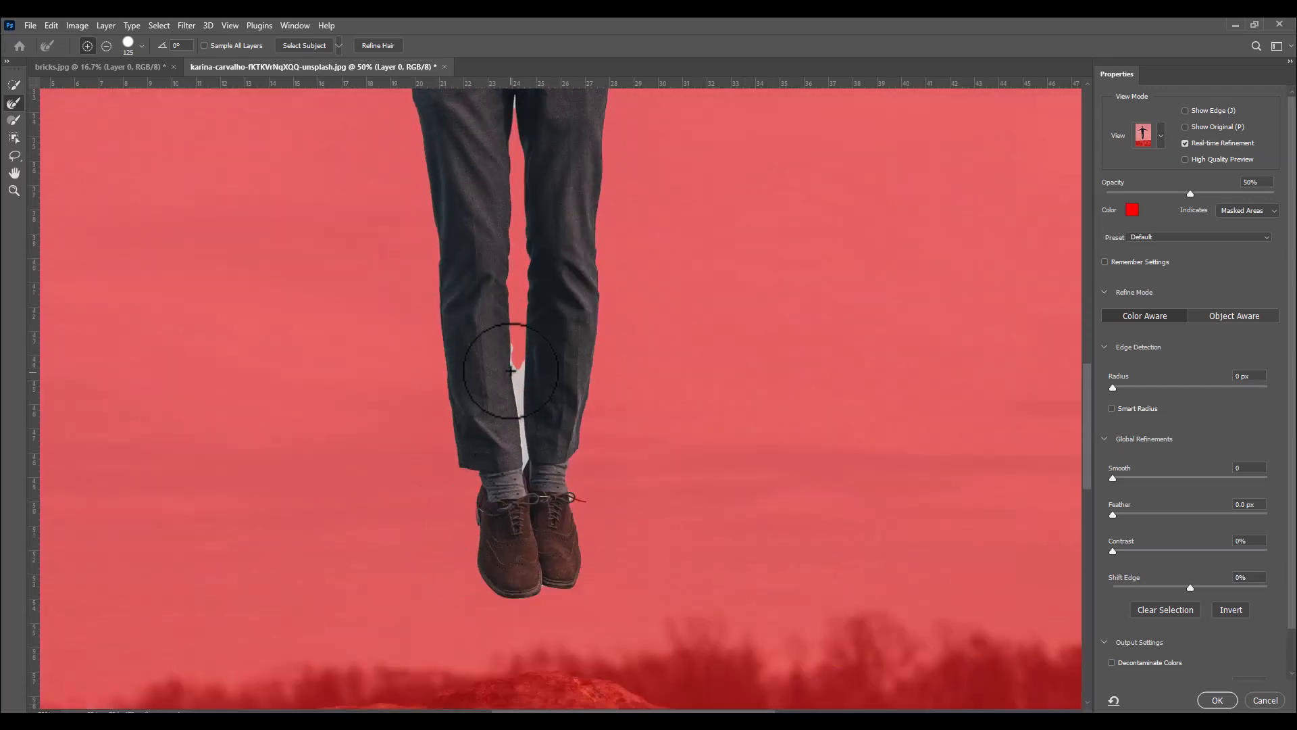
{"action": "left_click_drag", "start_coordinate": [515, 336], "coordinate": [524, 469]}
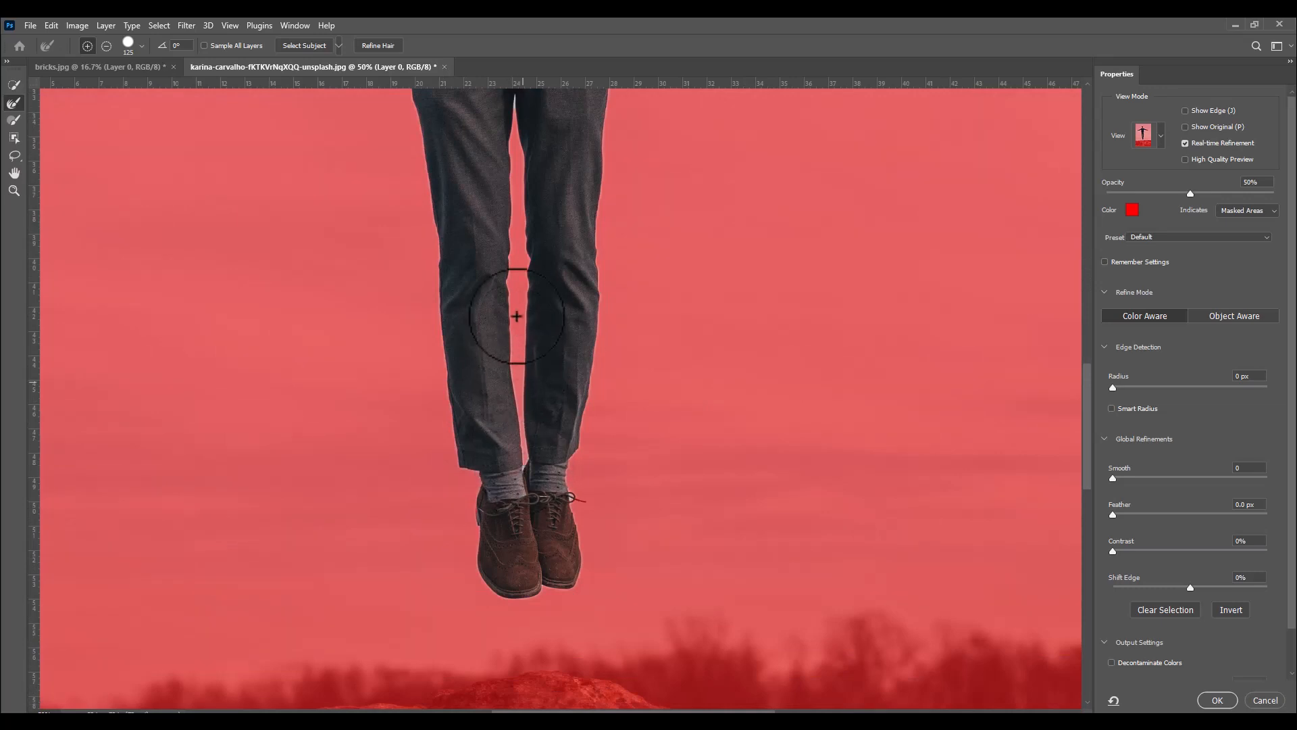
{"action": "scroll", "coordinate": [516, 276], "scroll_direction": "up", "scroll_amount": 3}
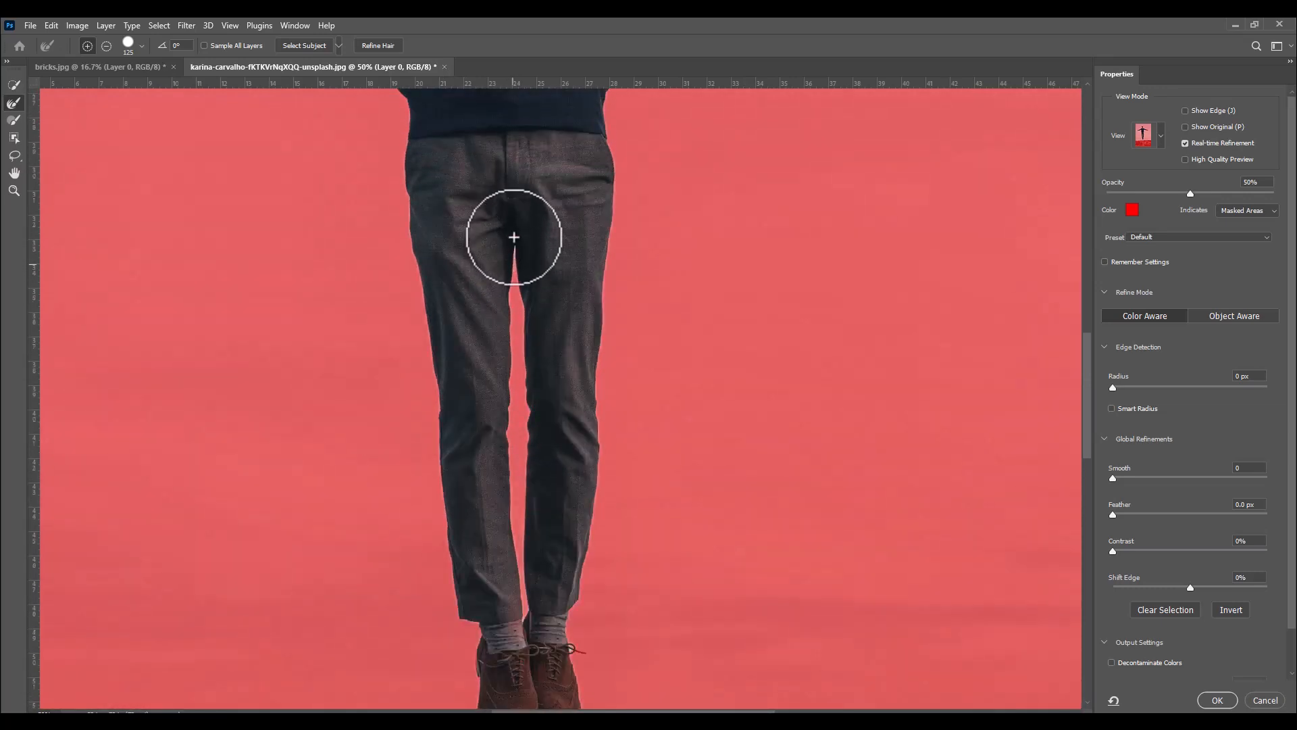
{"action": "scroll", "coordinate": [624, 239], "scroll_direction": "up", "scroll_amount": 1}
{"action": "scroll", "coordinate": [624, 238], "scroll_direction": "up", "scroll_amount": 2}
{"action": "scroll", "coordinate": [624, 239], "scroll_direction": "down", "scroll_amount": 2}
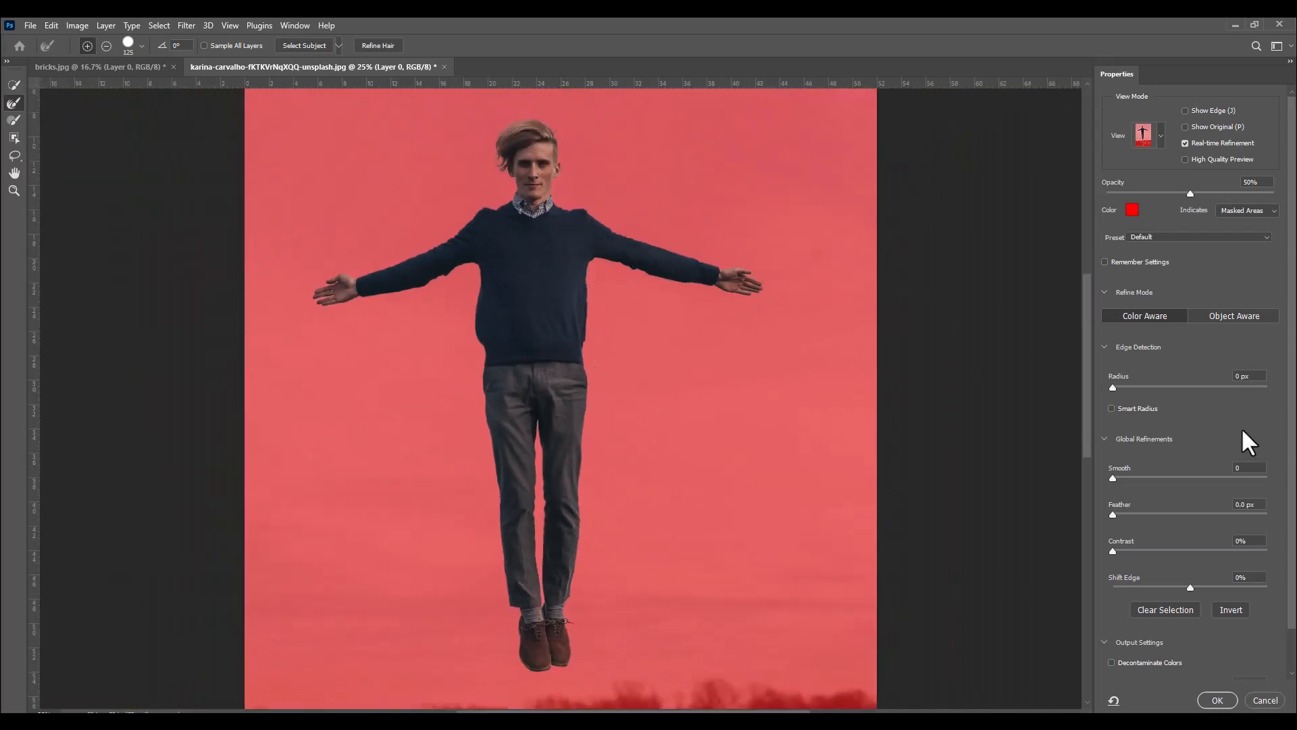
Output the refined selection of the man as a Layer Mask
{"action": "scroll", "coordinate": [1242, 427], "scroll_direction": "down", "scroll_amount": 1}
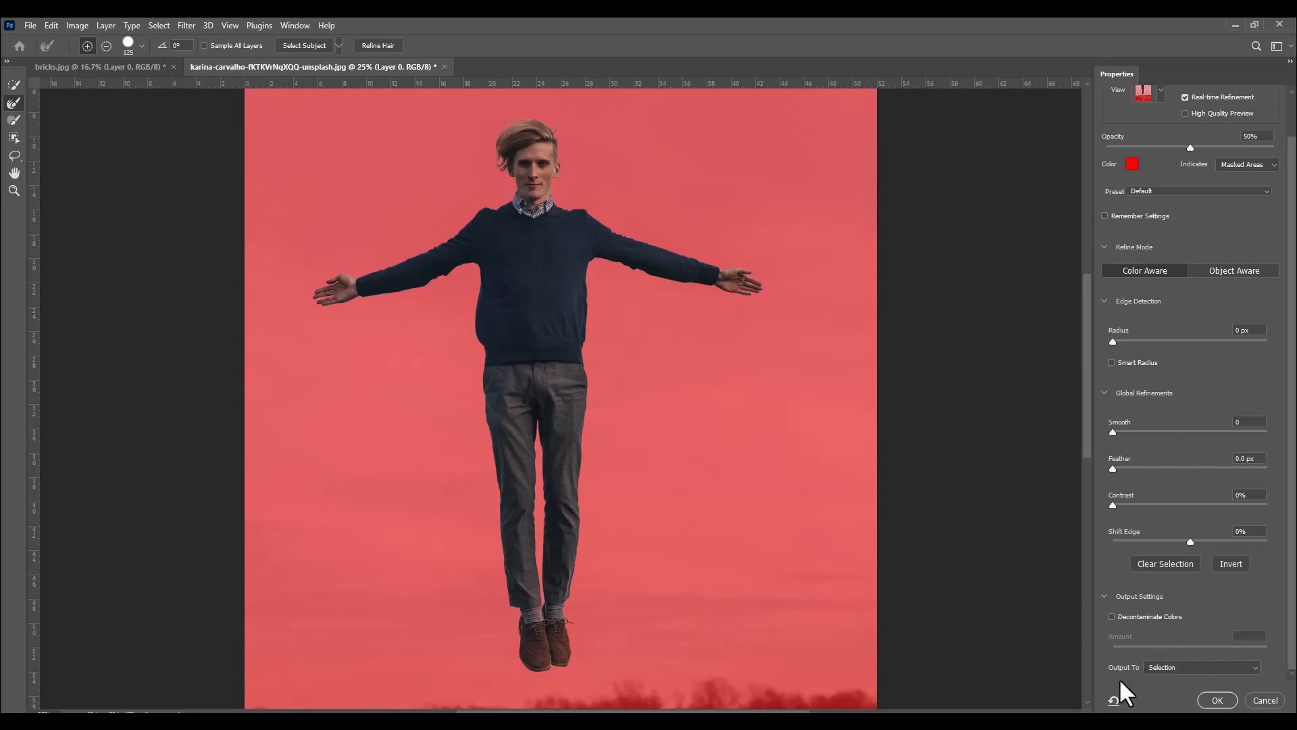
{"action": "left_click", "coordinate": [1197, 666]}
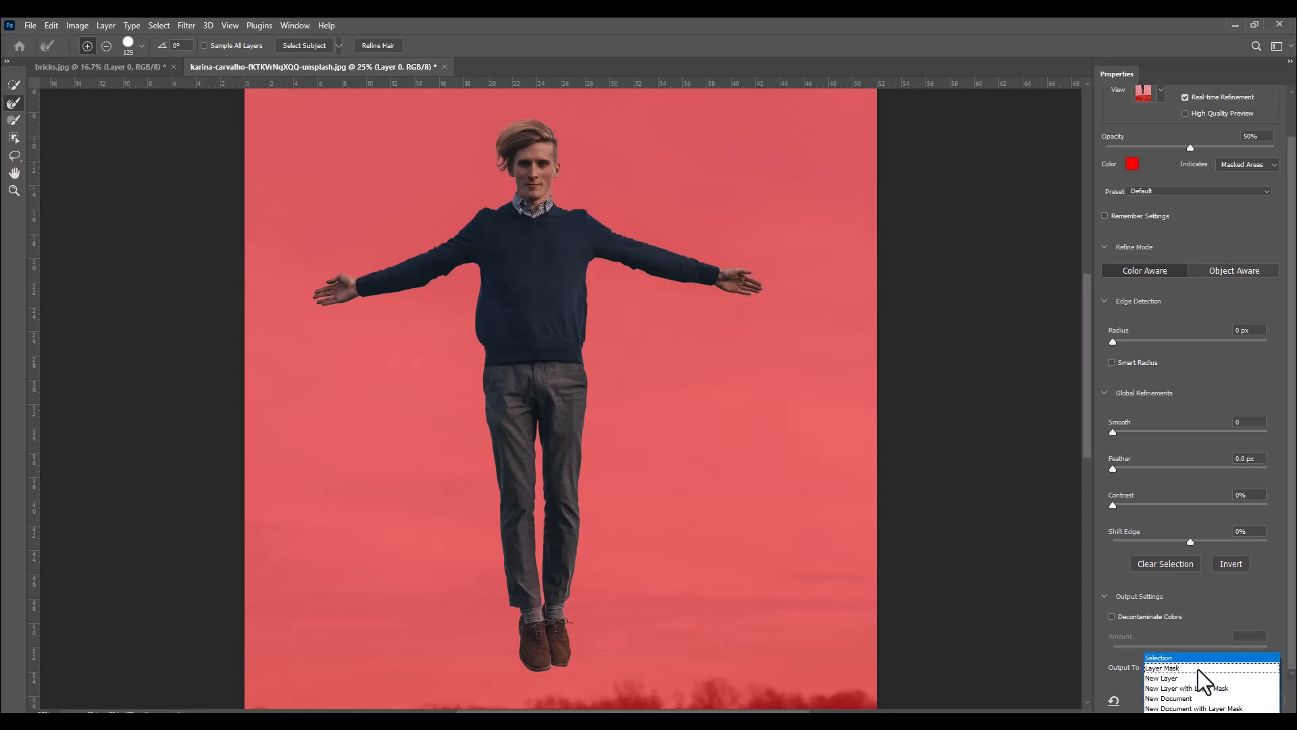
{"action": "left_click", "coordinate": [1182, 672]}
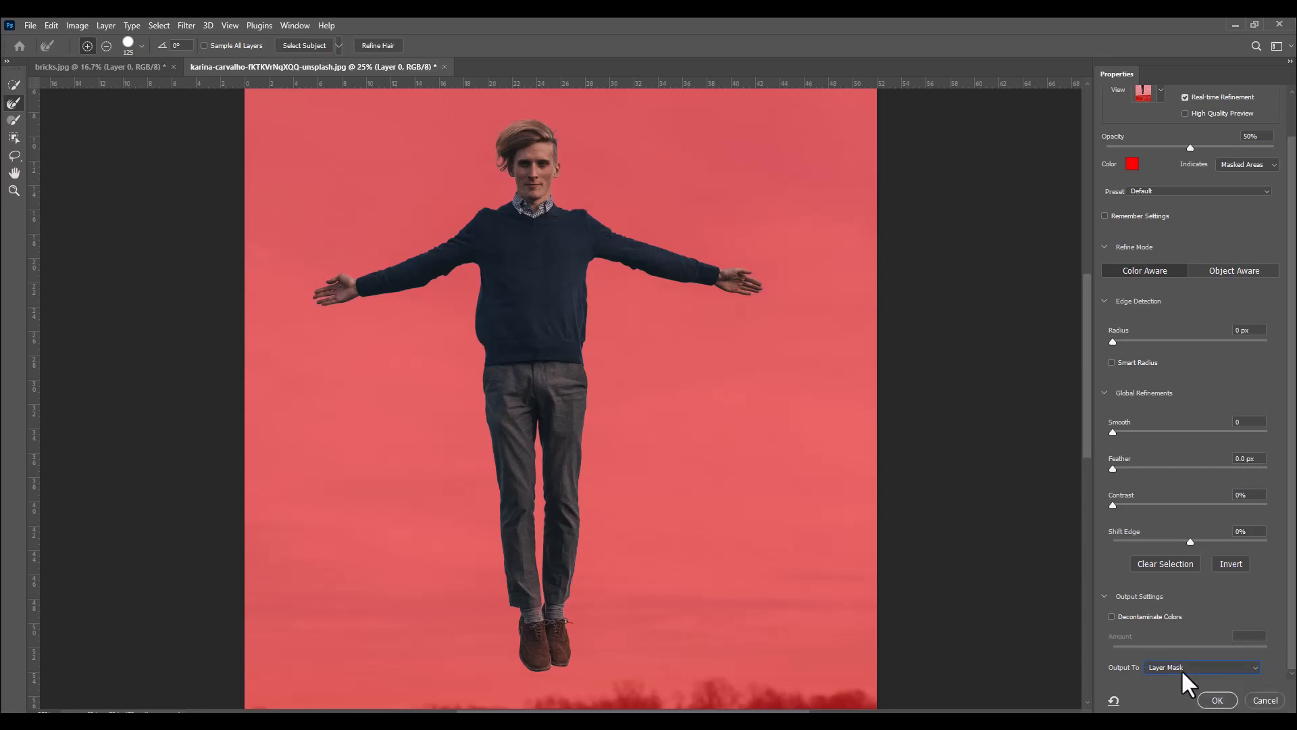
{"action": "left_click", "coordinate": [1215, 700]}
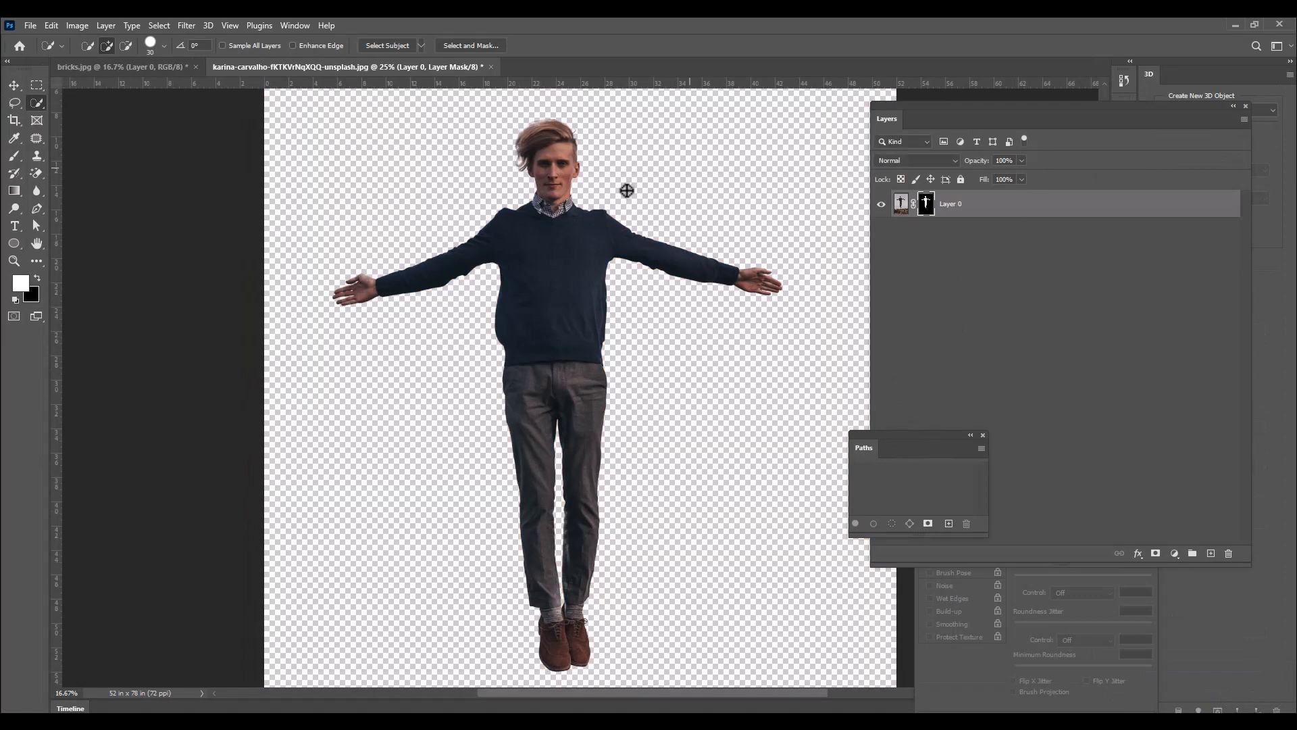
Move the Paths panel out of the way and apply the layer mask to the man's layer
{"action": "left_click_drag", "start_coordinate": [896, 432], "coordinate": [1028, 383]}
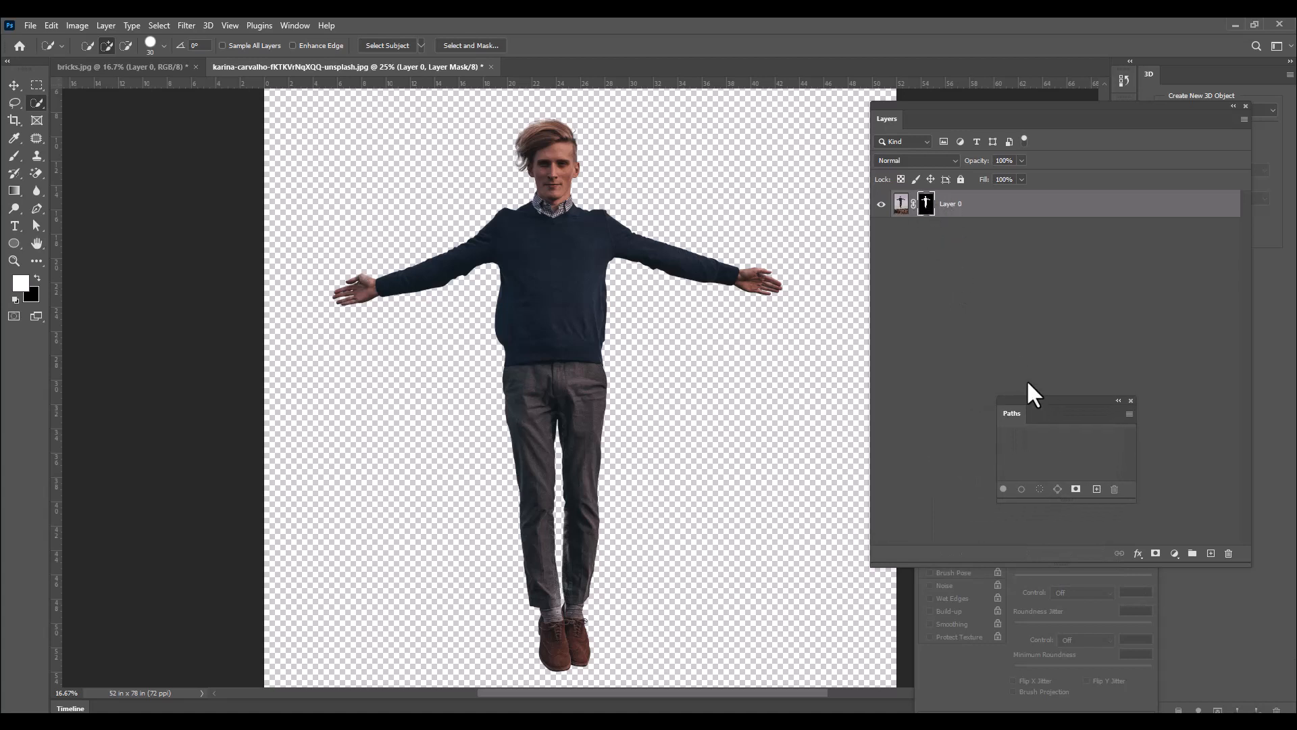
{"action": "left_click", "coordinate": [928, 203]}
{"action": "right_click", "coordinate": [927, 203]}
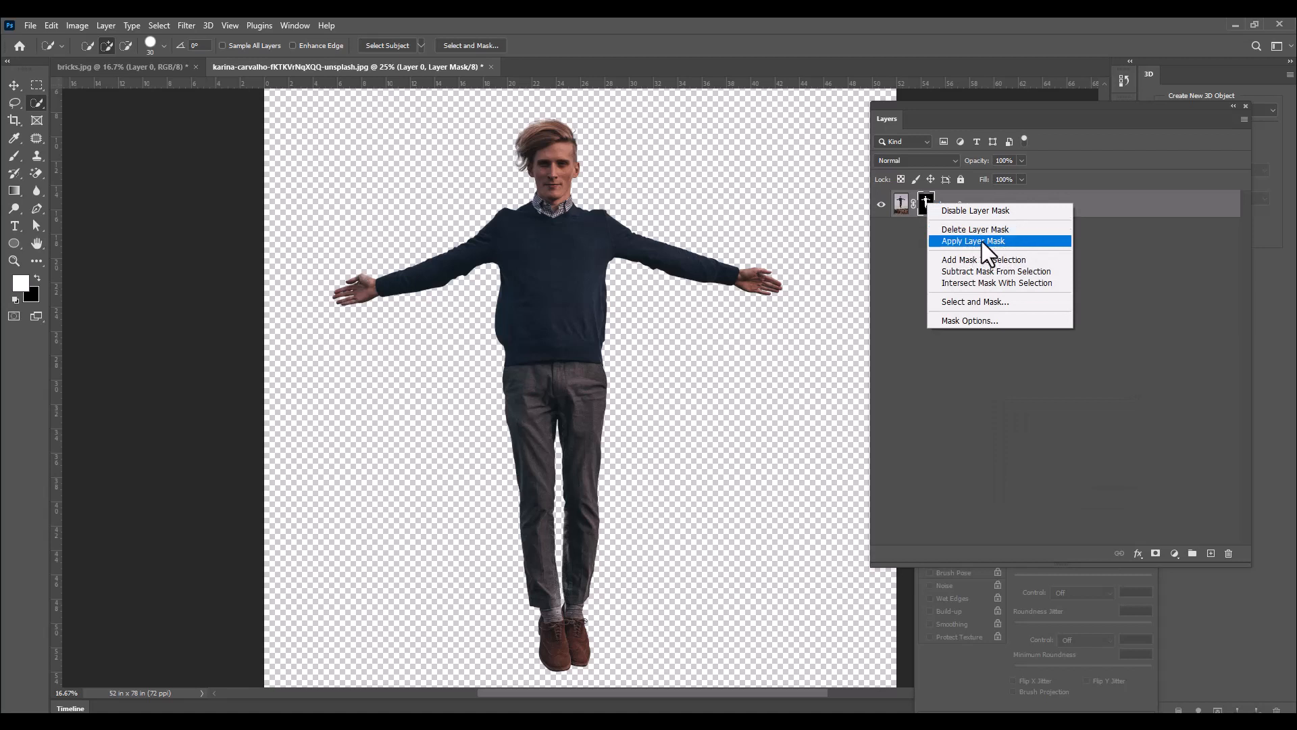
{"action": "left_click", "coordinate": [1014, 241]}
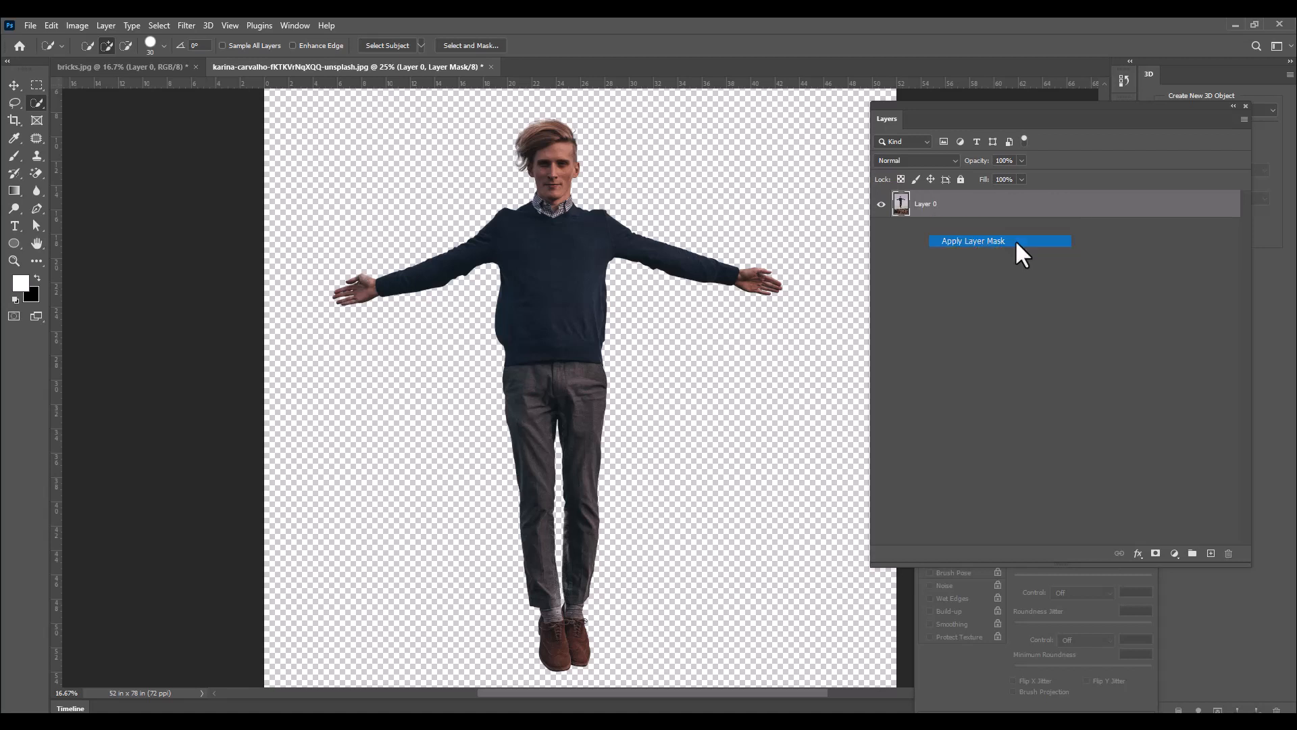
Move the cut-out man into bricks.jpg, scale him to about 107% and position him near the middle of the wall
{"action": "left_click", "coordinate": [14, 84]}
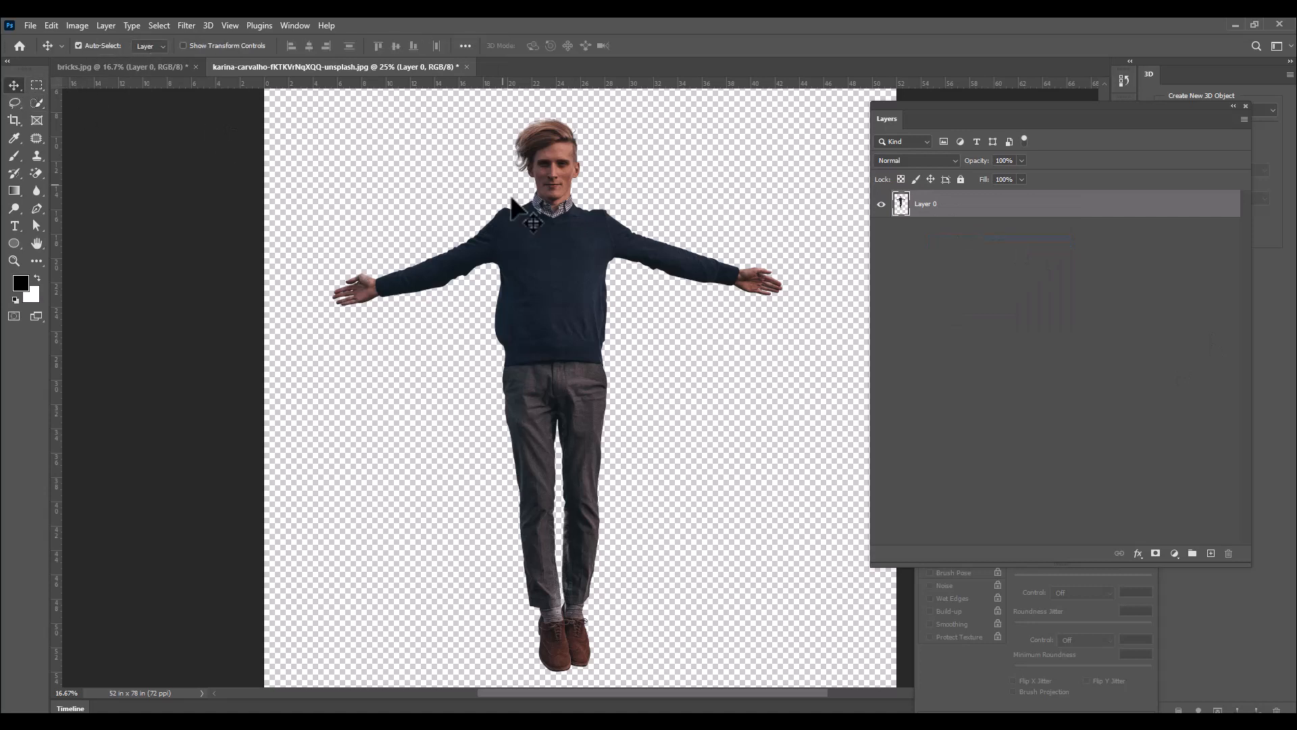
{"action": "left_click_drag", "start_coordinate": [579, 255], "coordinate": [609, 344]}
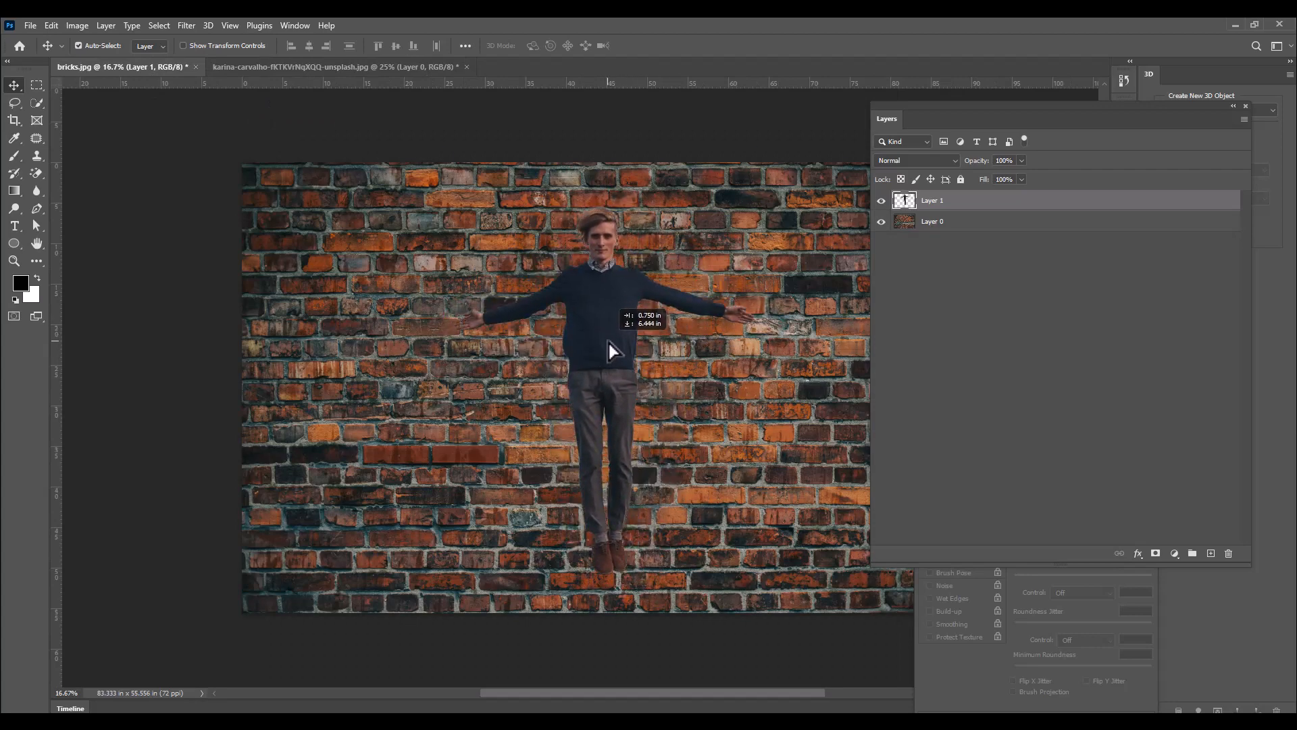
{"action": "key", "text": "ctrl+t"}
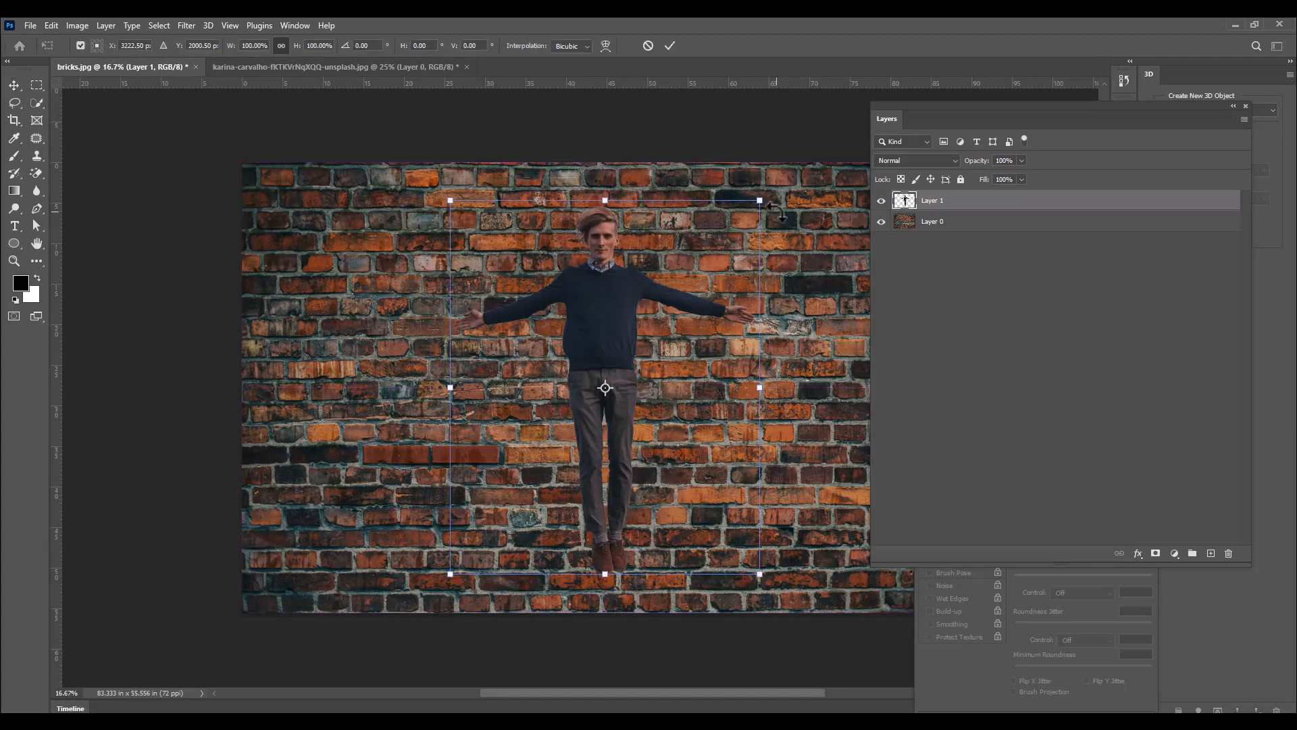
{"action": "left_click_drag", "start_coordinate": [760, 201], "coordinate": [767, 196]}
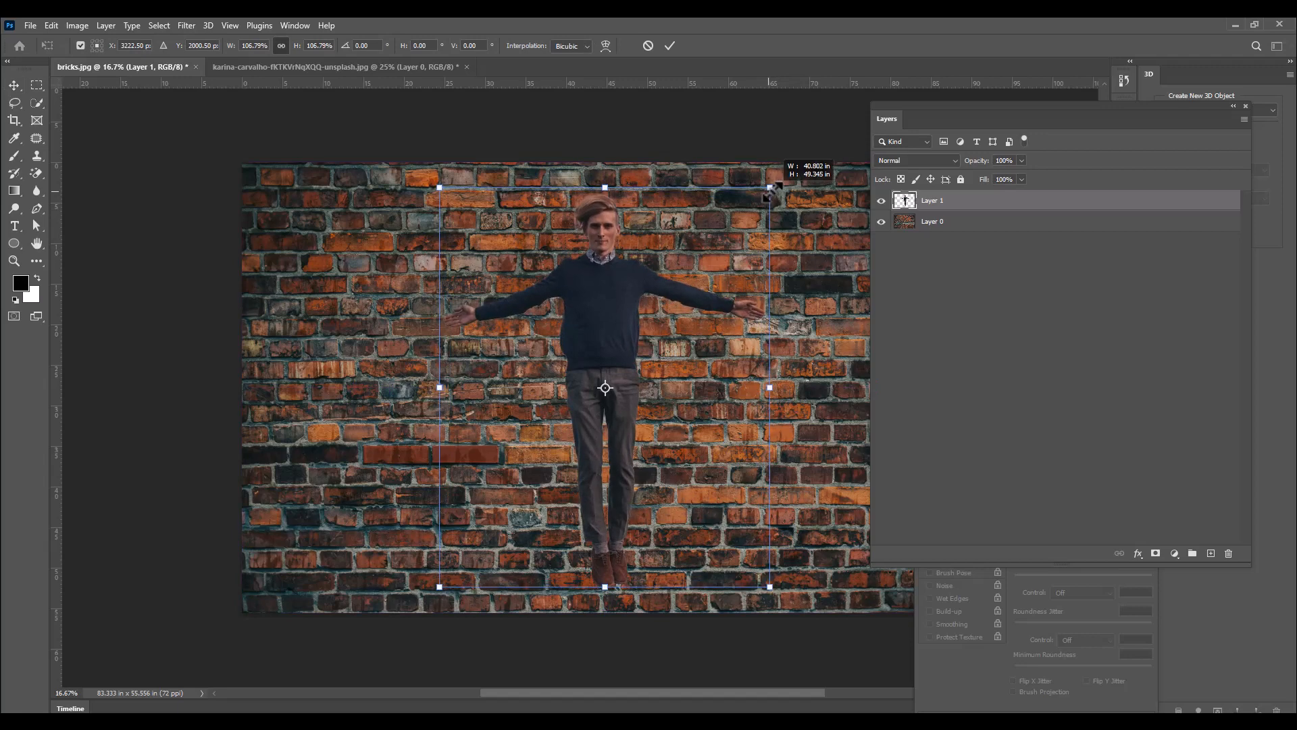
{"action": "left_click_drag", "start_coordinate": [633, 284], "coordinate": [598, 304]}
{"action": "key", "text": "ctrl+minus"}
{"action": "key", "text": "Return"}
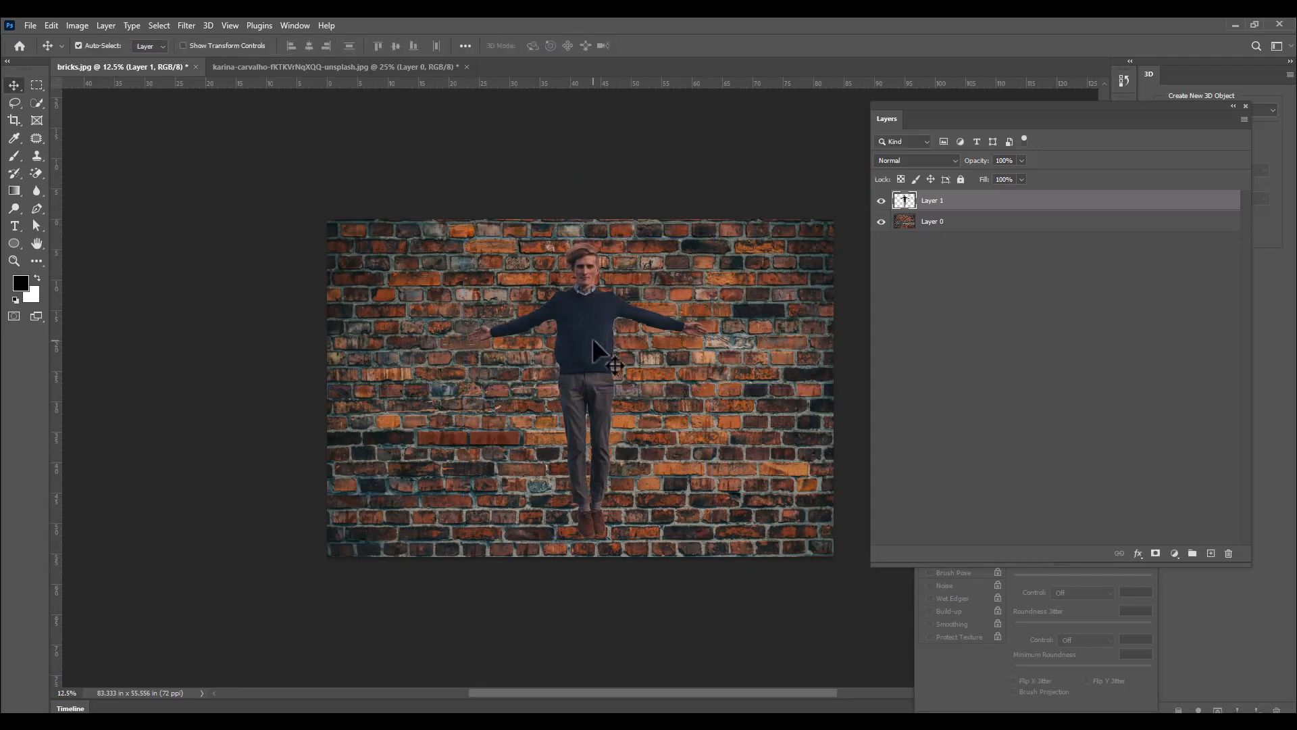
Add a new layer directly above the brick wall layer and fill it with black
{"action": "left_click", "coordinate": [966, 224]}
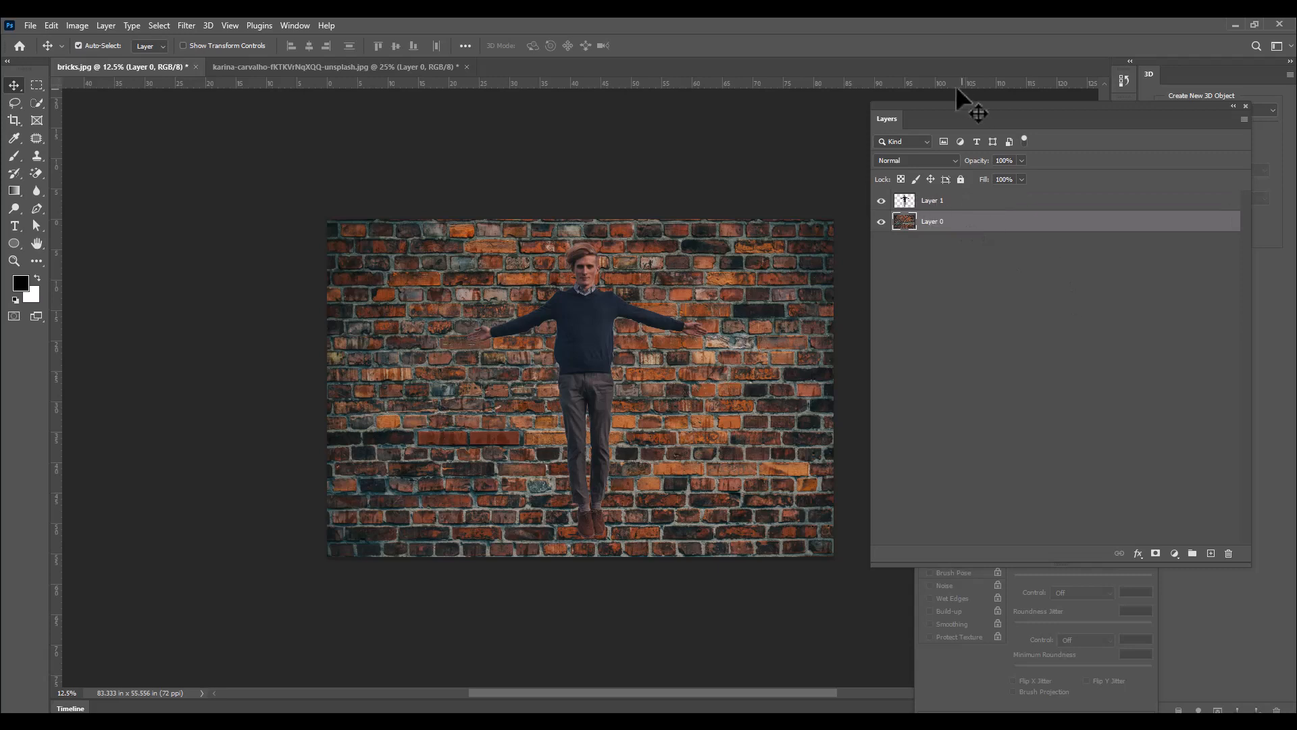
{"action": "left_click", "coordinate": [1211, 554]}
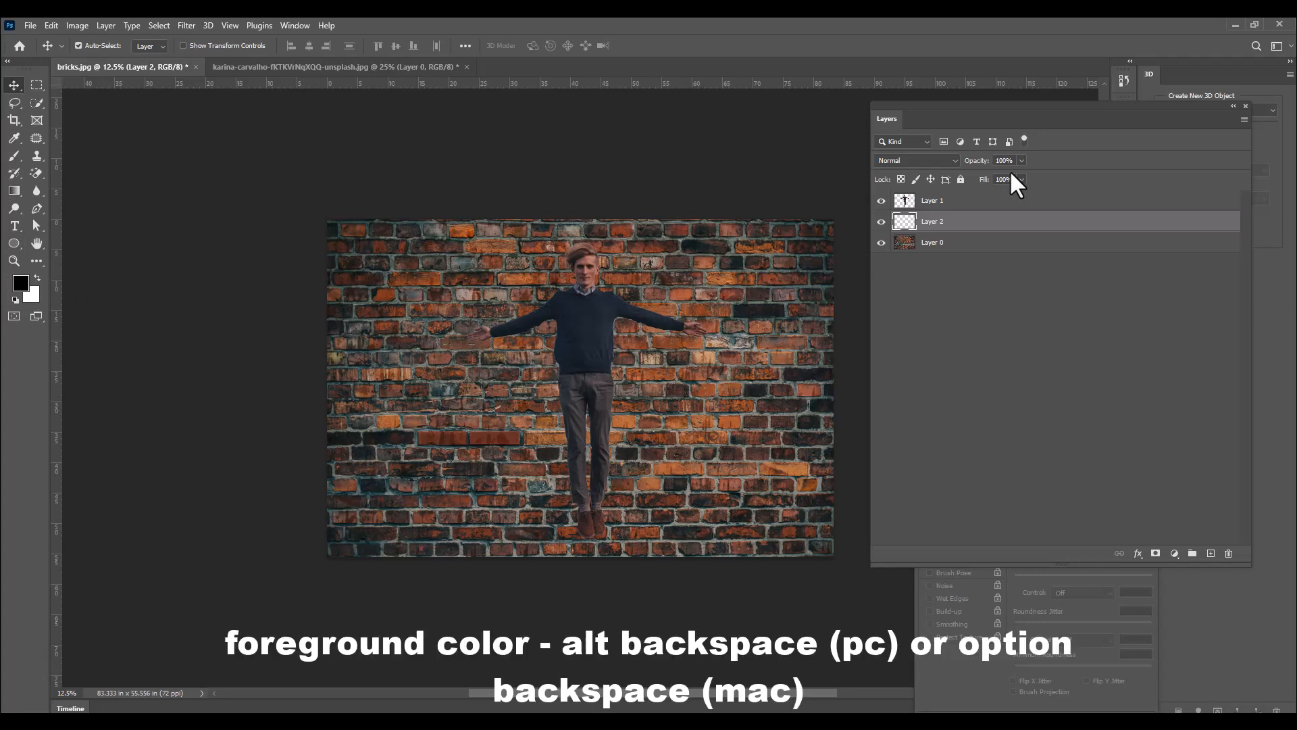
{"action": "key", "text": "alt+BackSpace"}
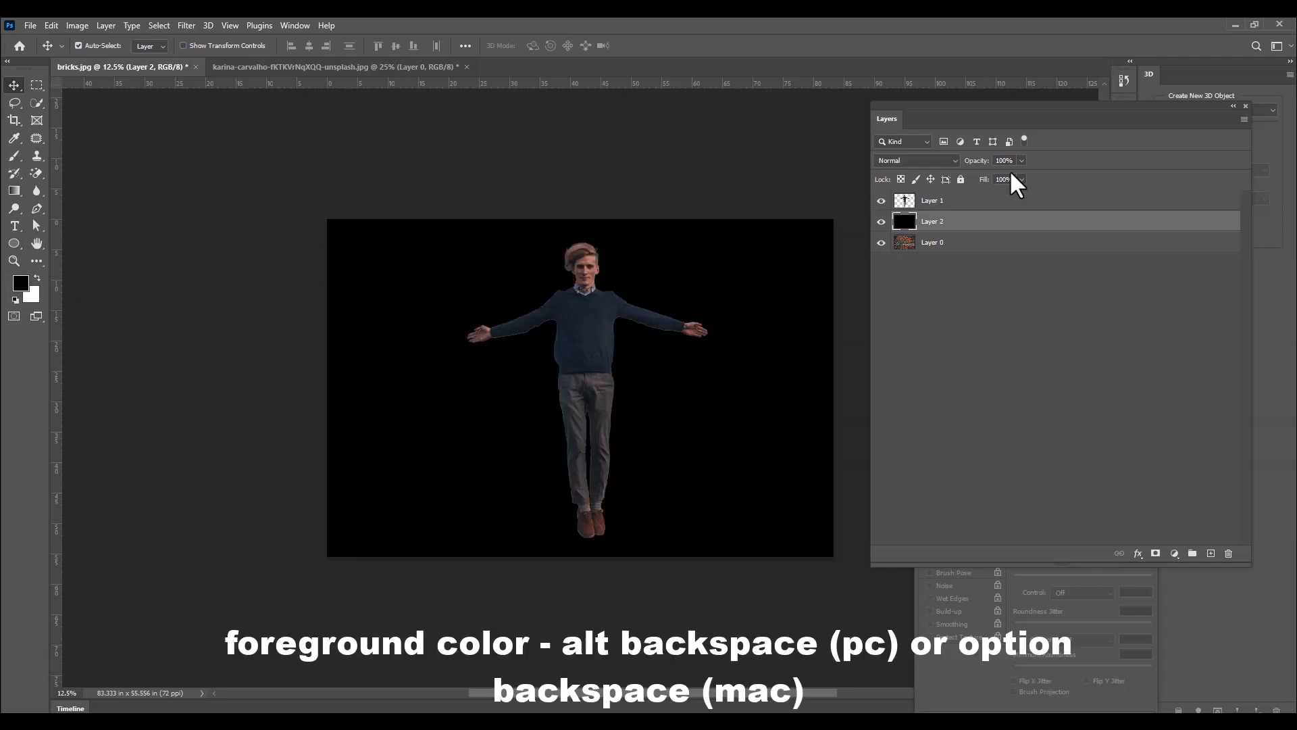
Paint a white glow behind the man on the black layer with a 4900 px Soft Round brush
{"action": "left_click_drag", "start_coordinate": [10, 152], "coordinate": [58, 153]}
{"action": "left_click", "coordinate": [79, 45]}
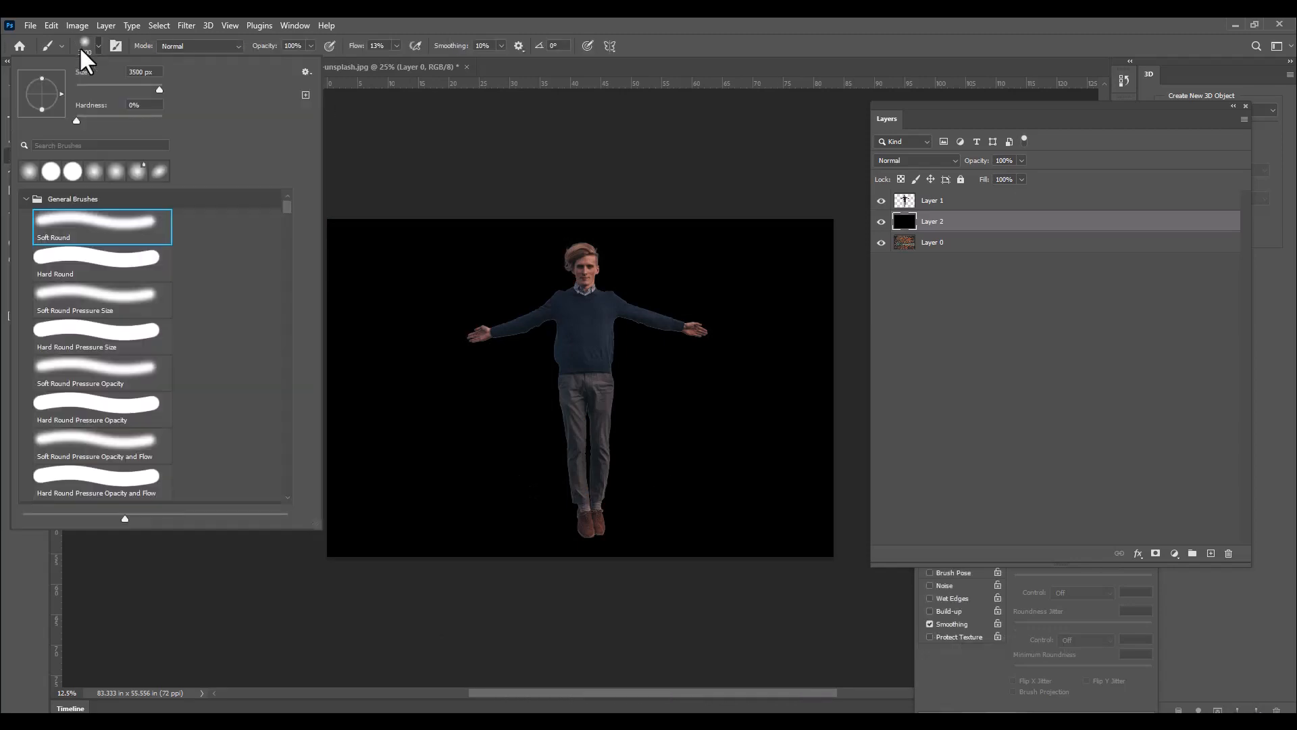
{"action": "left_click", "coordinate": [670, 18]}
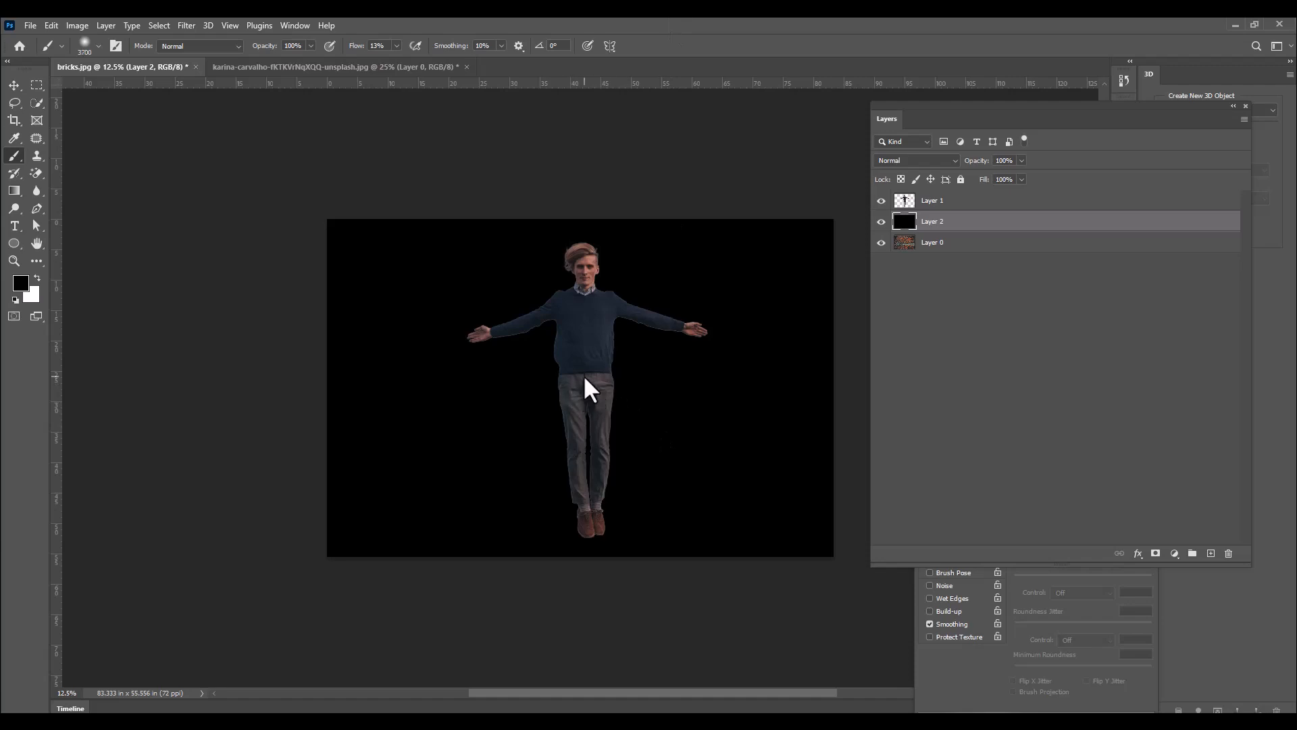
{"action": "left_click", "coordinate": [36, 277]}
{"action": "key", "text": "bracketright"}
{"action": "key", "text": "bracketright"}
{"action": "key", "text": "bracketright"}
{"action": "key", "text": "bracketright"}
{"action": "key", "text": "bracketright"}
{"action": "key", "text": "bracketright"}
{"action": "key", "text": "bracketright"}
{"action": "key", "text": "bracketright"}
{"action": "key", "text": "bracketright"}
{"action": "key", "text": "bracketright"}
{"action": "key", "text": "bracketright"}
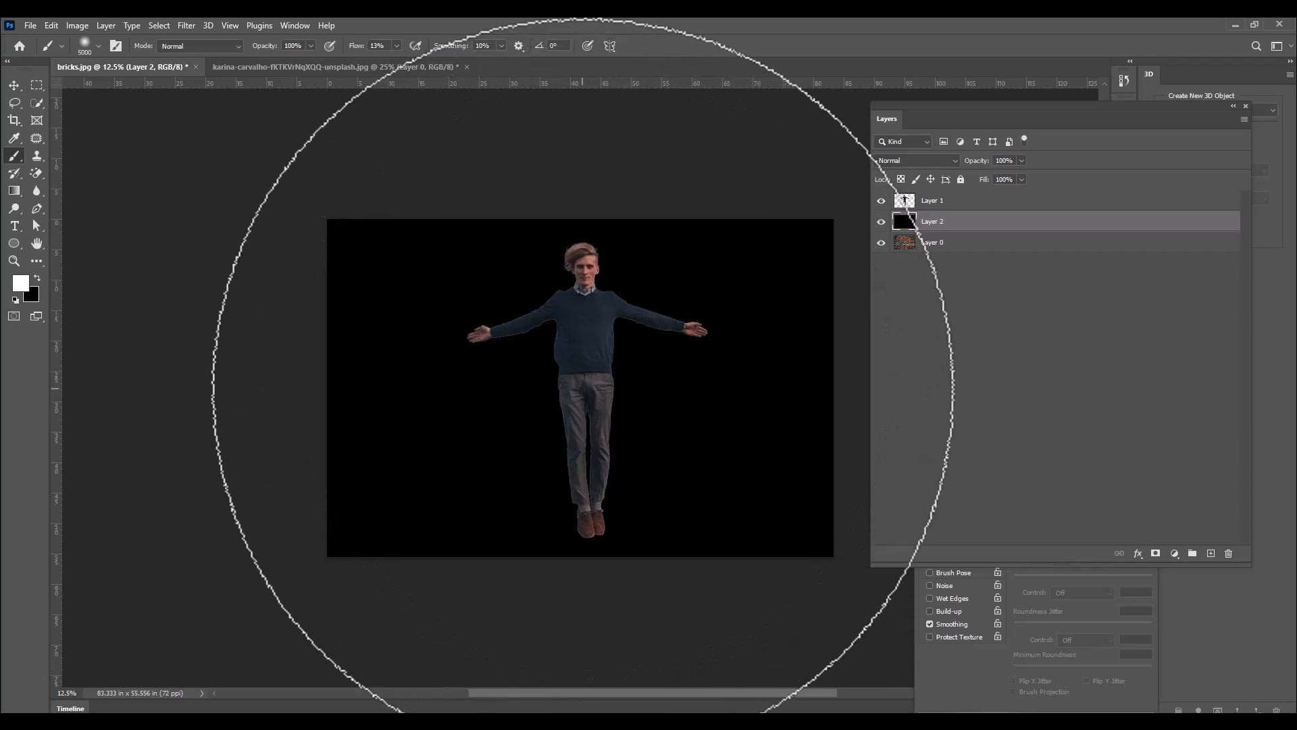
{"action": "key", "text": "bracketleft"}
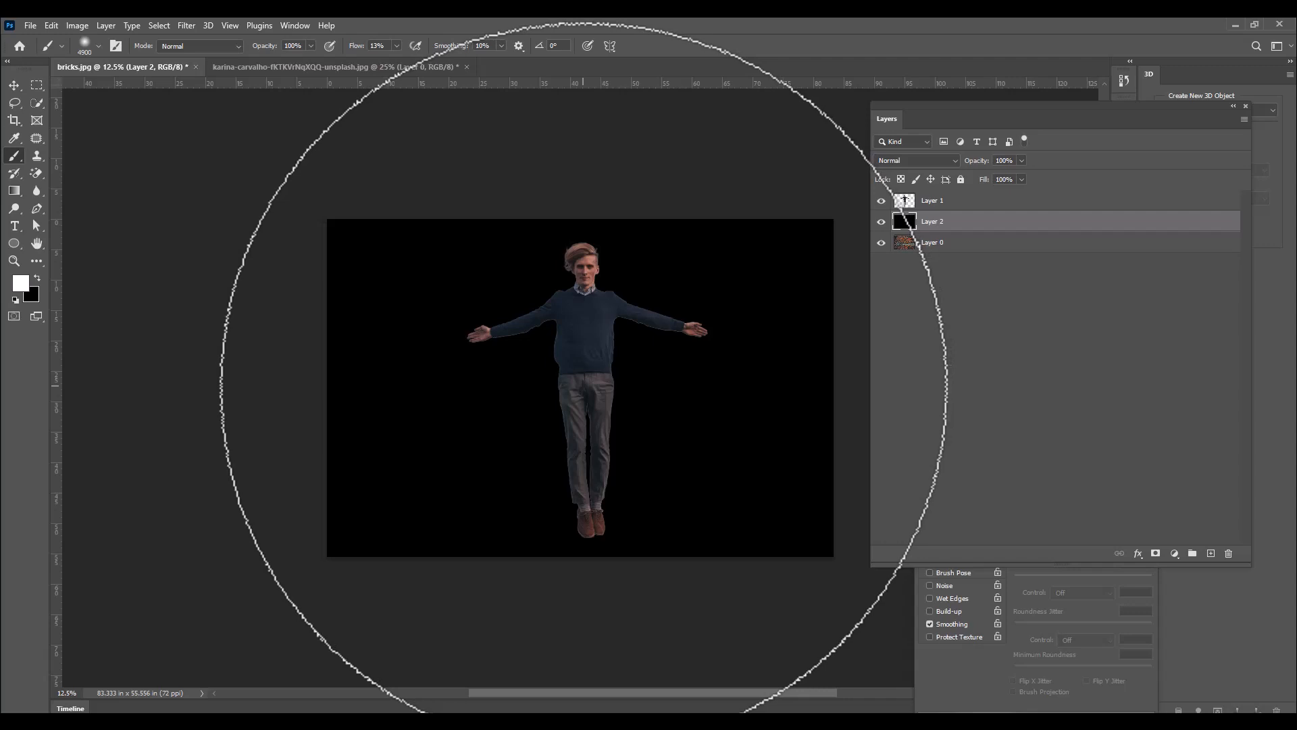
{"action": "left_click", "coordinate": [583, 370]}
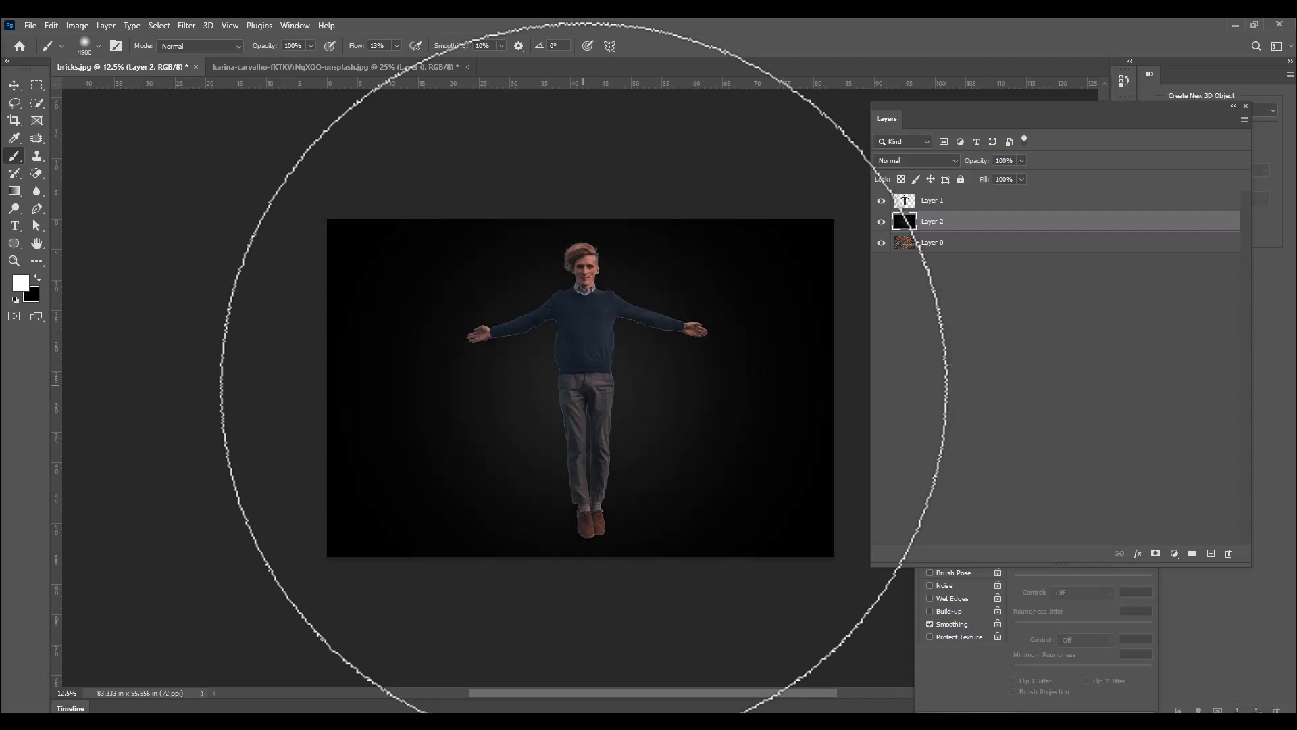
Set the brush flow to 100% and paint a stronger white glow behind the man on the black layer
{"action": "left_click", "coordinate": [395, 45]}
{"action": "left_click_drag", "start_coordinate": [395, 60], "coordinate": [536, 61]}
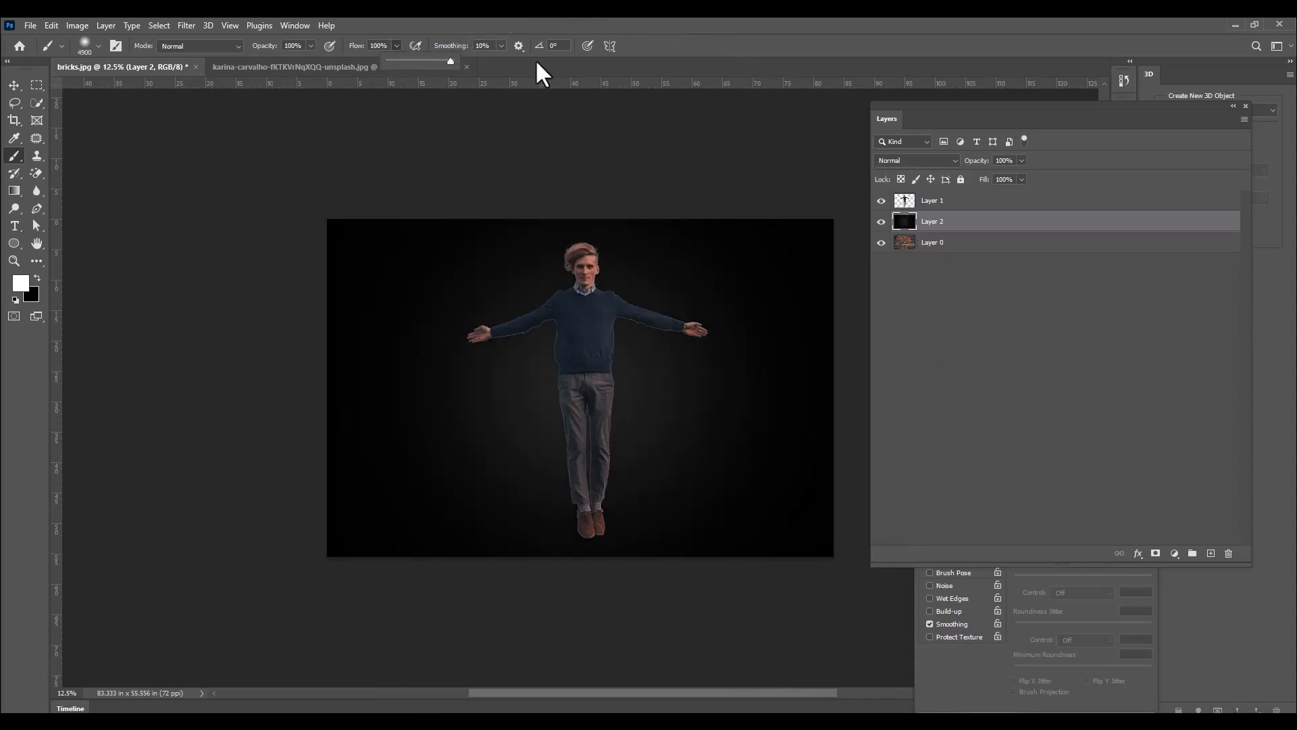
{"action": "left_click", "coordinate": [578, 390]}
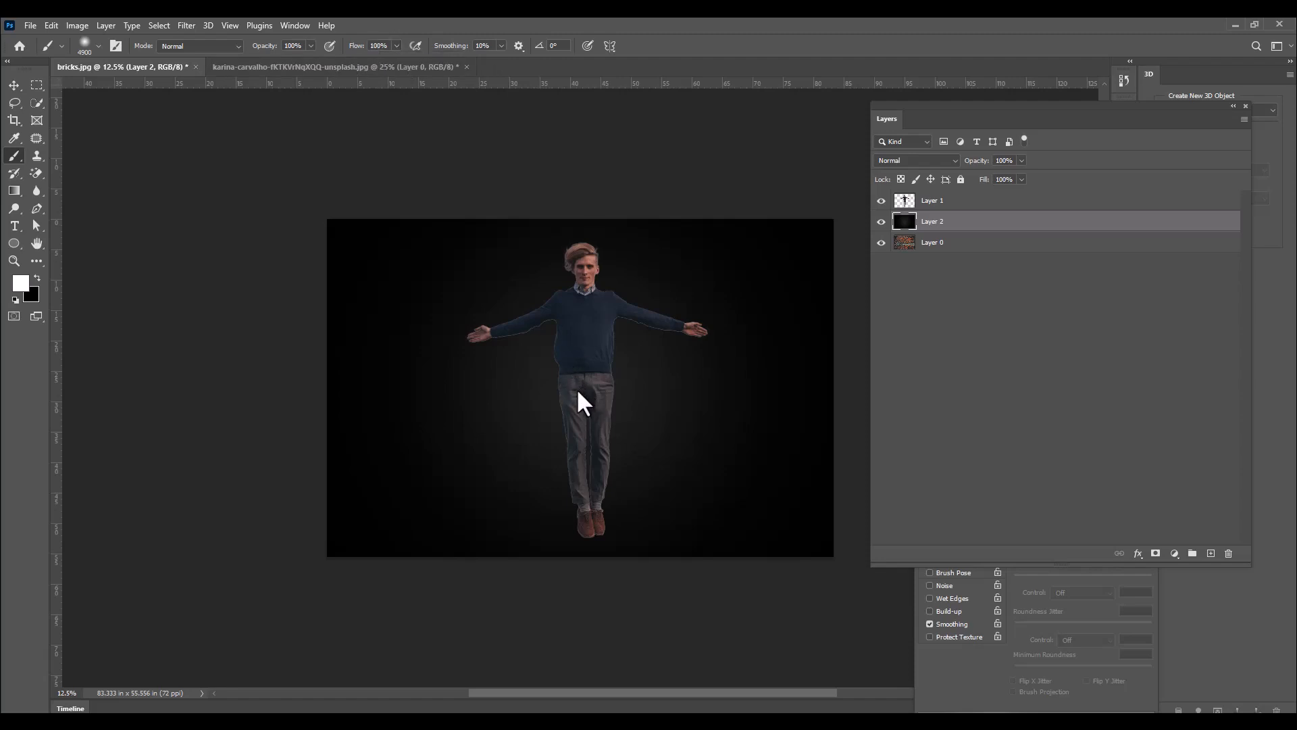
{"action": "left_click", "coordinate": [578, 390]}
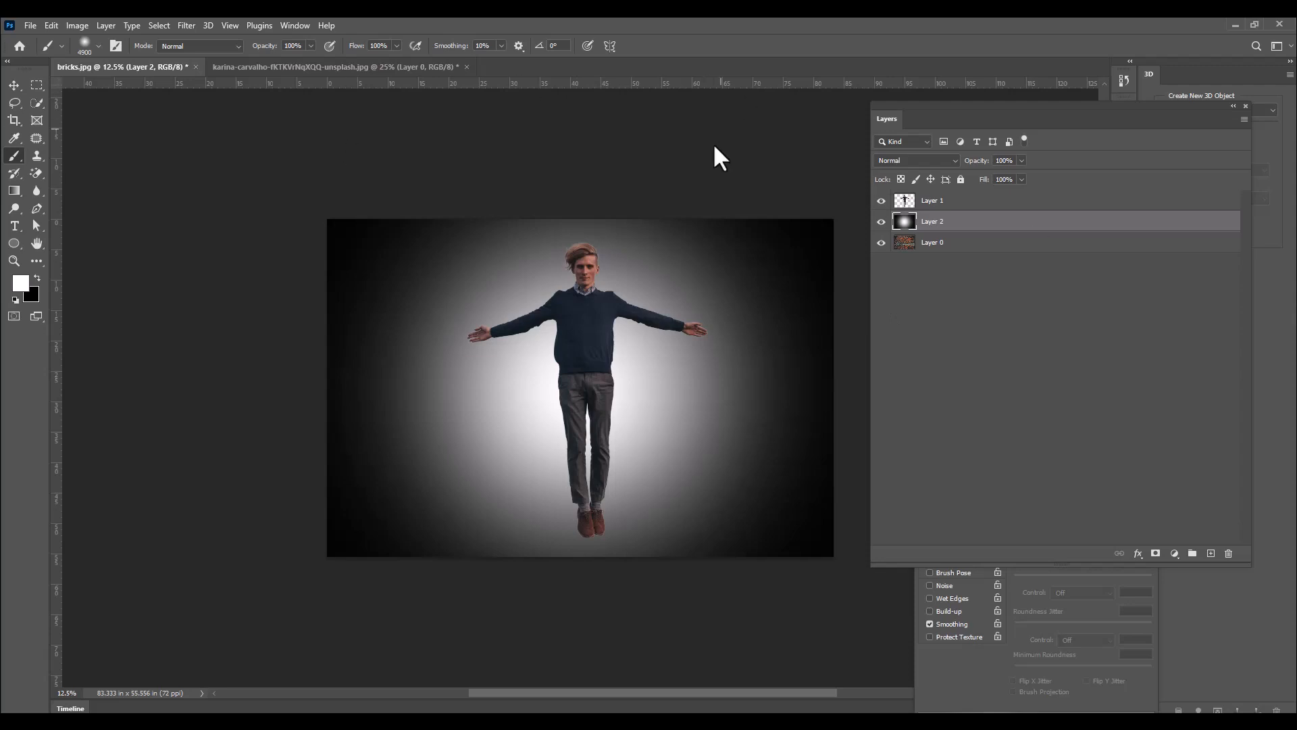
Set the black glow layer's blend mode to Multiply and duplicate the layer
{"action": "left_click", "coordinate": [918, 160]}
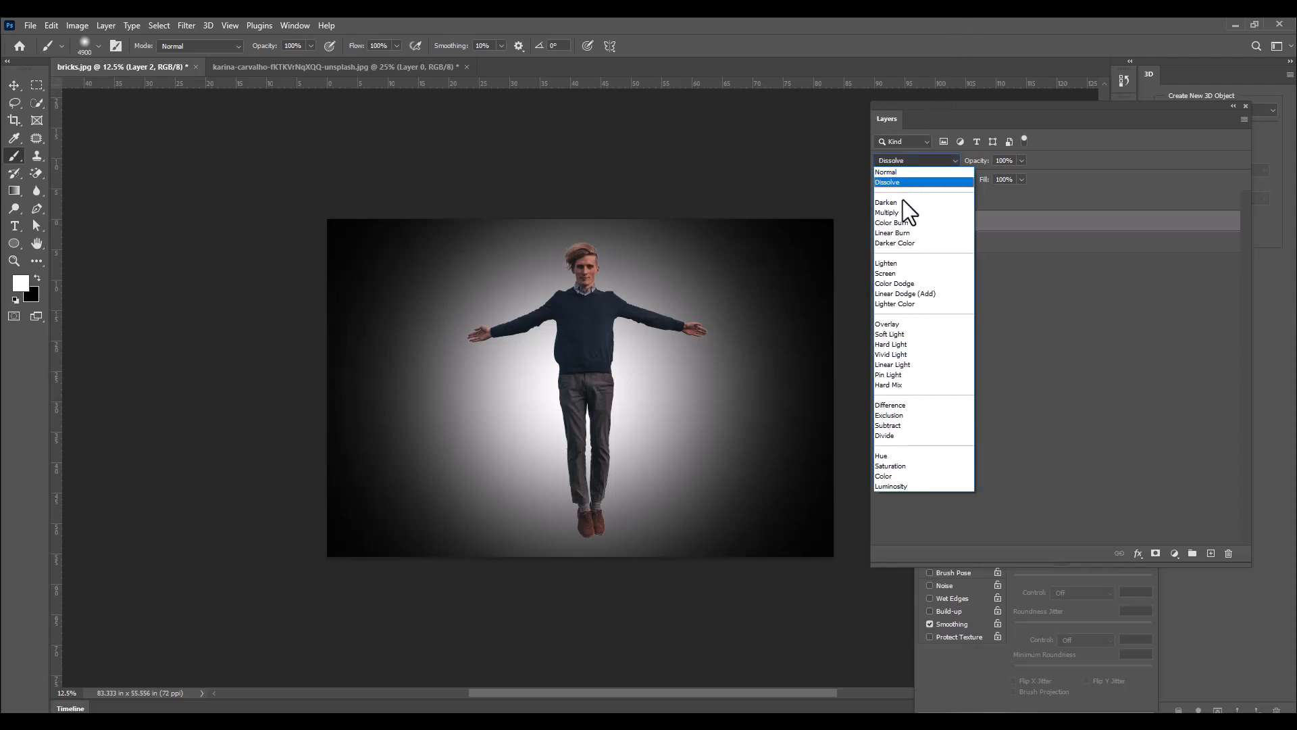
{"action": "left_click", "coordinate": [901, 213]}
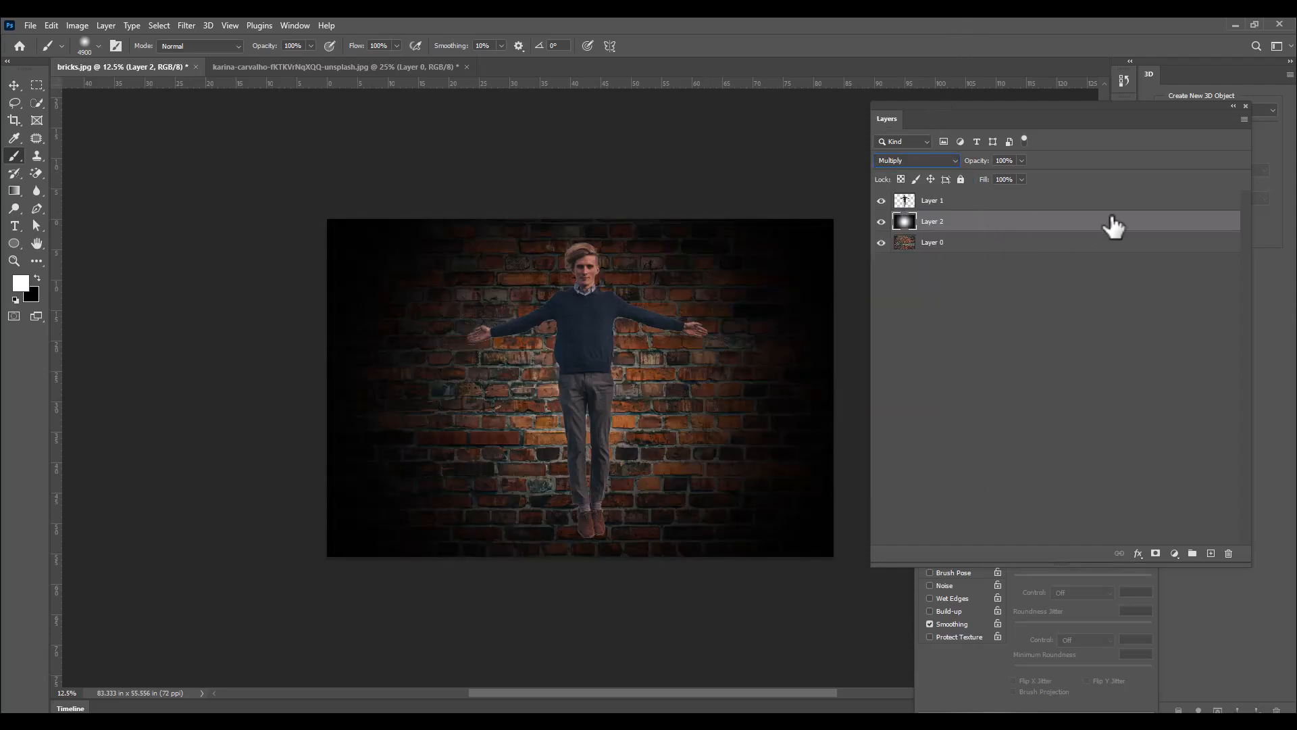
{"action": "left_click", "coordinate": [13, 86]}
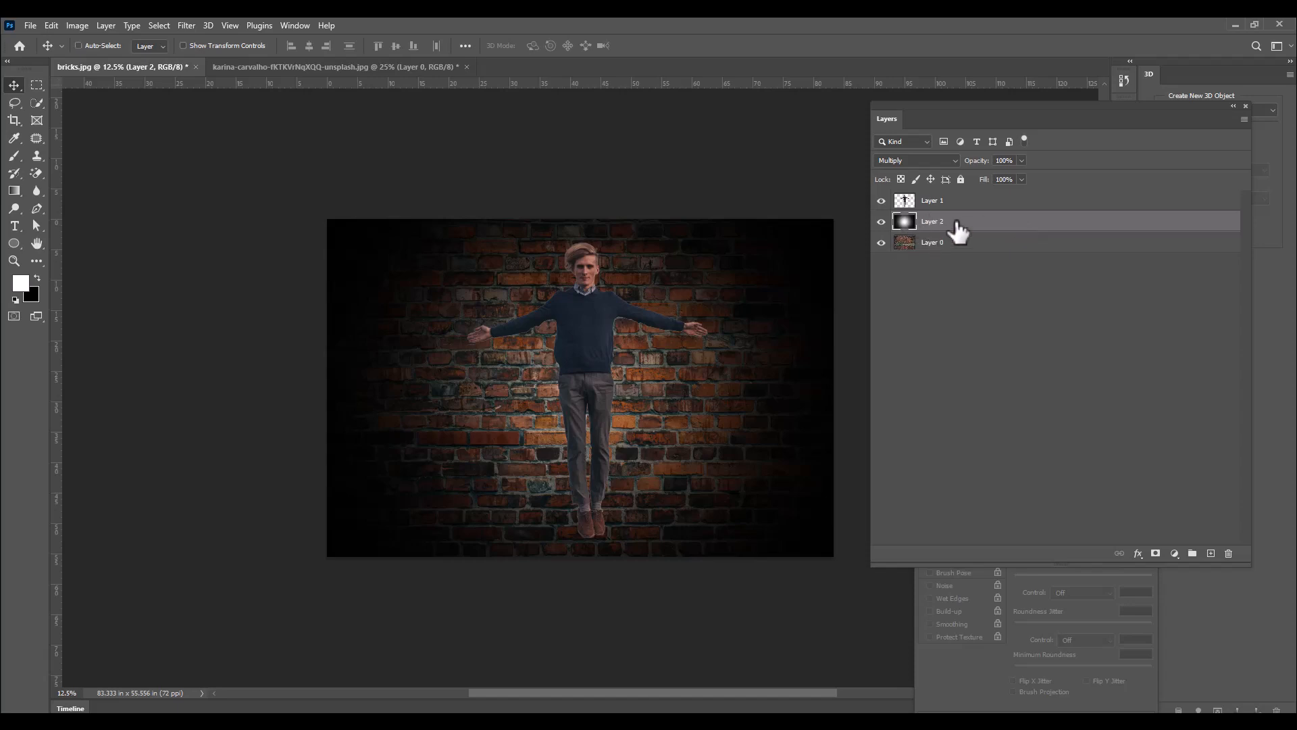
{"action": "key", "text": "ctrl+j"}
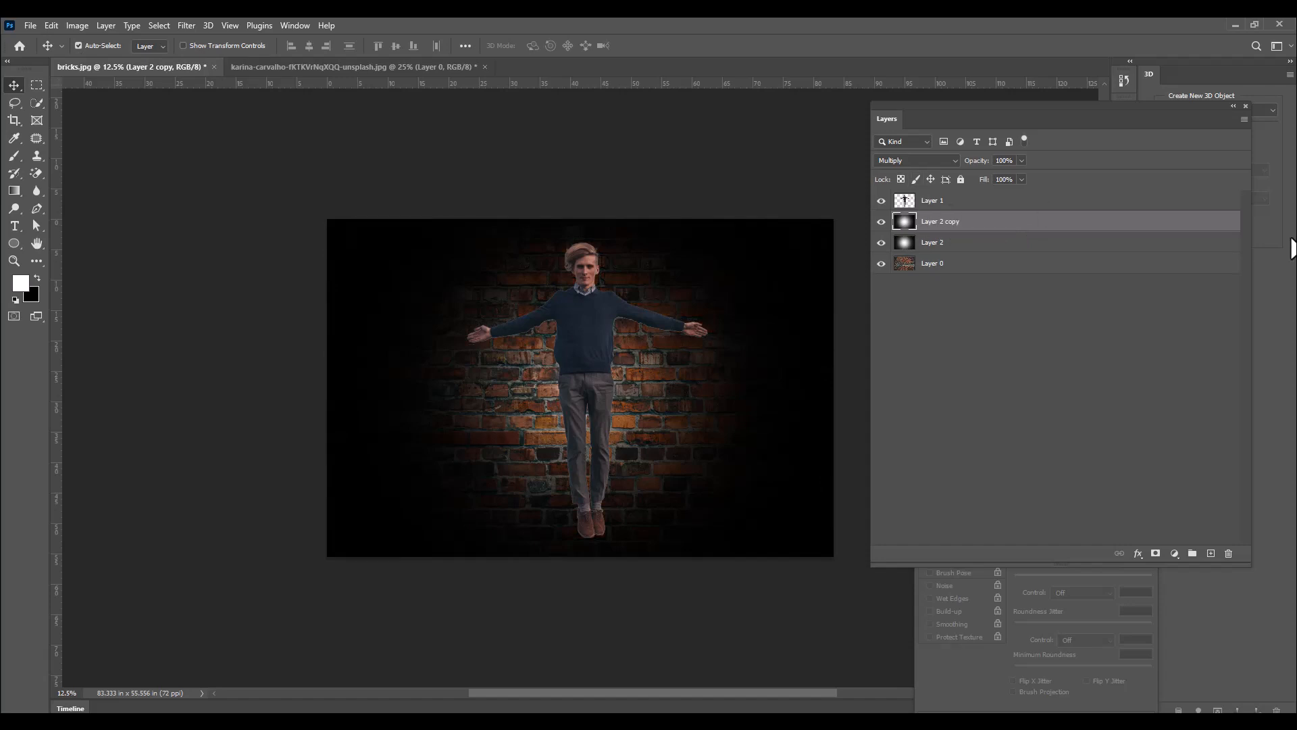
Add a new empty layer directly above the man's layer and shift the Layers panel slightly
{"action": "left_click", "coordinate": [956, 203]}
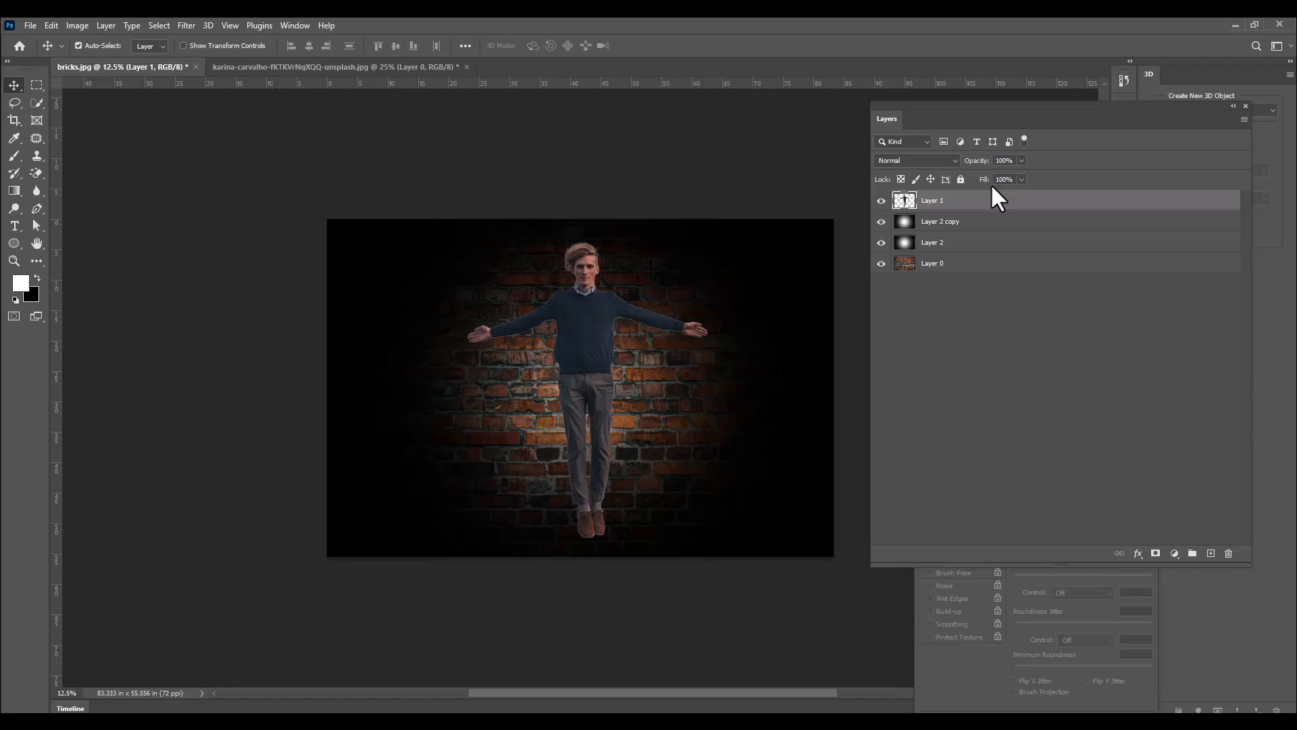
{"action": "left_click_drag", "start_coordinate": [952, 103], "coordinate": [931, 101]}
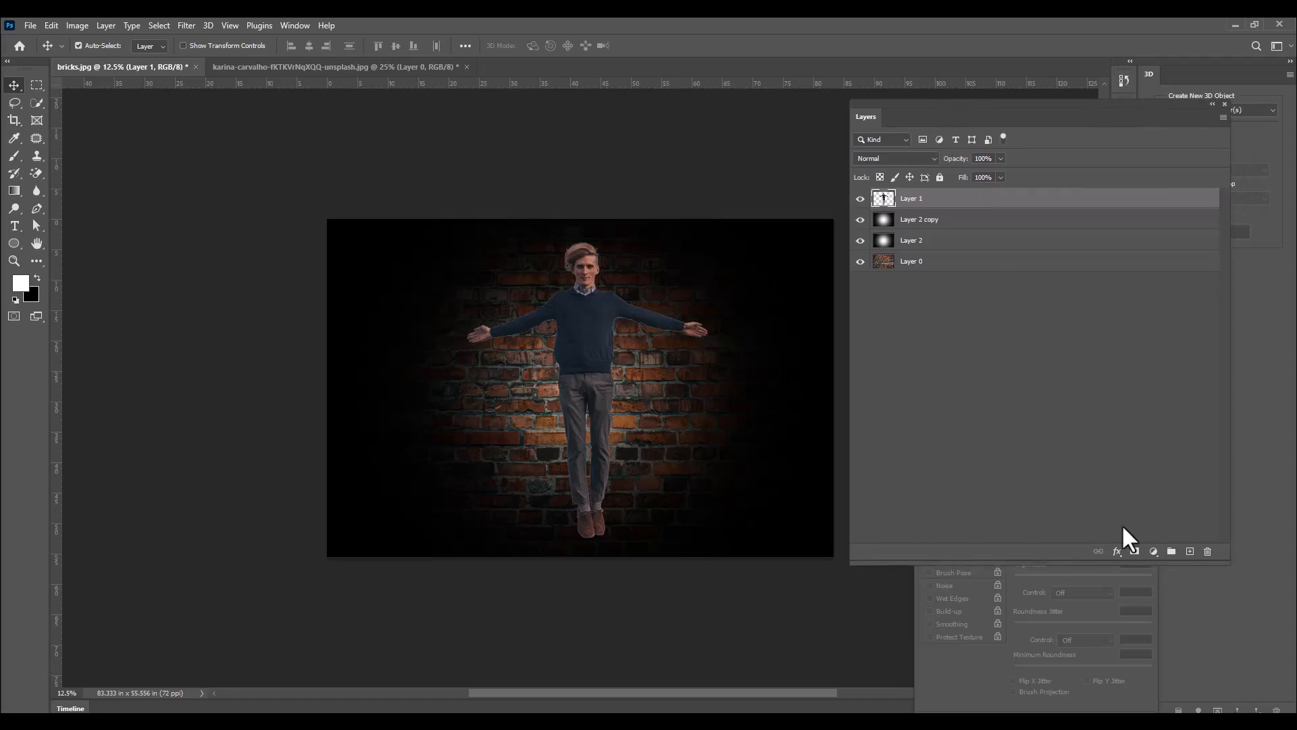
{"action": "left_click", "coordinate": [1189, 552]}
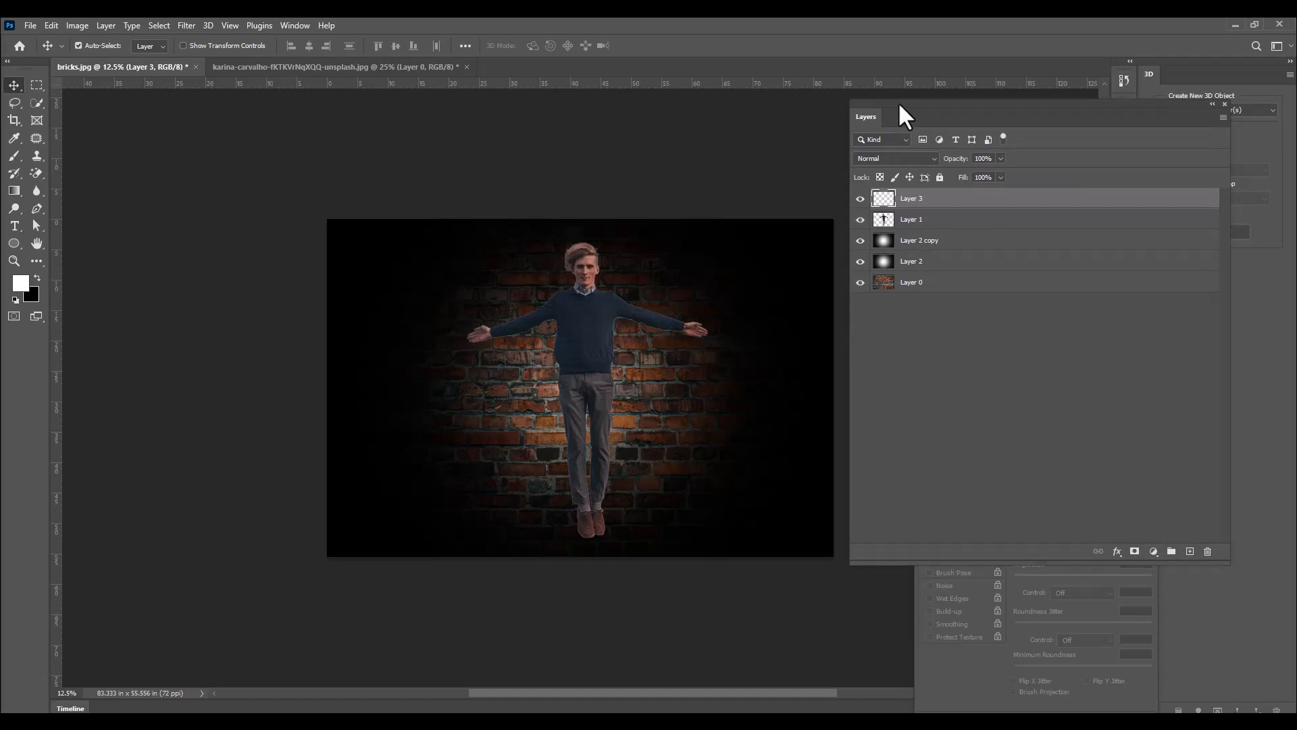
{"action": "left_click_drag", "start_coordinate": [898, 103], "coordinate": [911, 101]}
Draw an open S-curved spiral path with the Pen tool, winding around the man from his feet up to his head
{"action": "left_click_drag", "start_coordinate": [38, 209], "coordinate": [75, 209]}
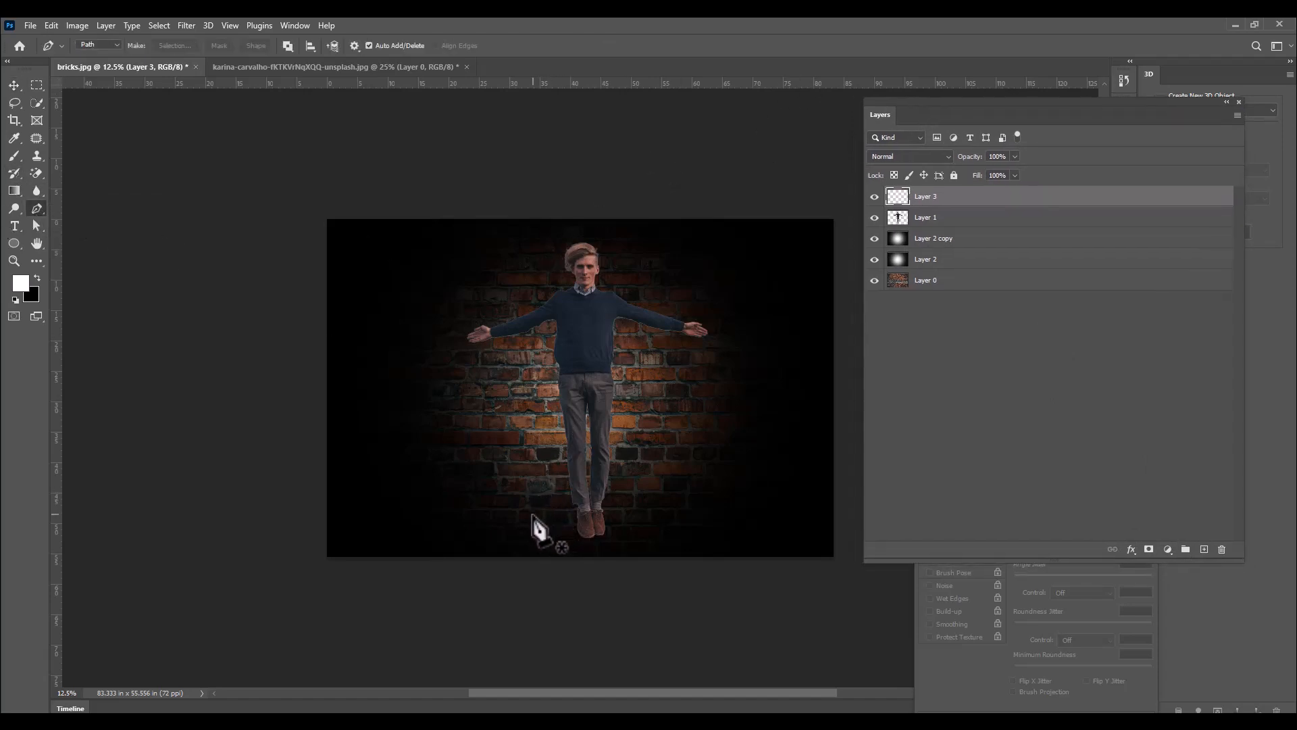
{"action": "left_click", "coordinate": [531, 515]}
{"action": "left_click_drag", "start_coordinate": [644, 467], "coordinate": [642, 433]}
{"action": "left_click_drag", "start_coordinate": [526, 410], "coordinate": [518, 368]}
{"action": "left_click", "coordinate": [633, 345]}
{"action": "left_click_drag", "start_coordinate": [632, 345], "coordinate": [631, 303]}
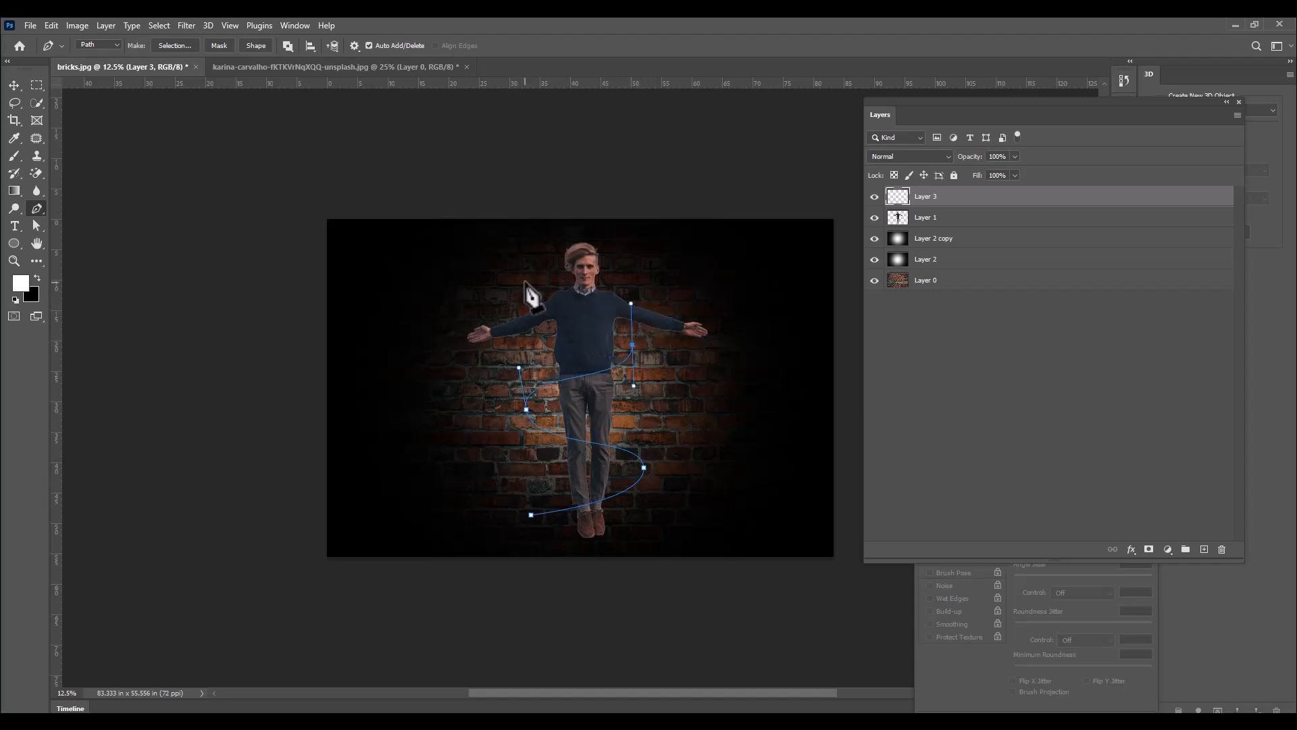
{"action": "left_click_drag", "start_coordinate": [526, 281], "coordinate": [523, 262]}
{"action": "left_click", "coordinate": [619, 247]}
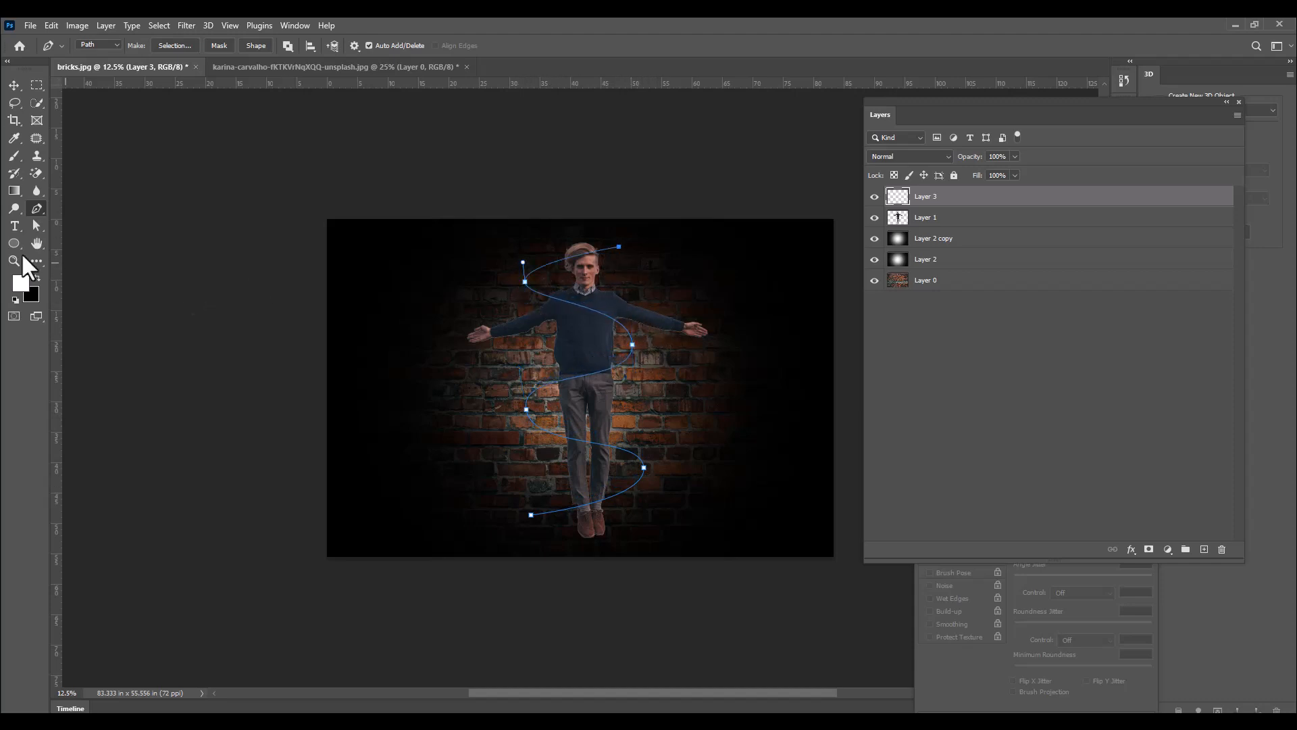
Lengthen the curve handles of the spiral path's shoulder-level anchor on the left side with the Direct Selection tool
{"action": "left_click", "coordinate": [38, 226]}
{"action": "left_click", "coordinate": [77, 237]}
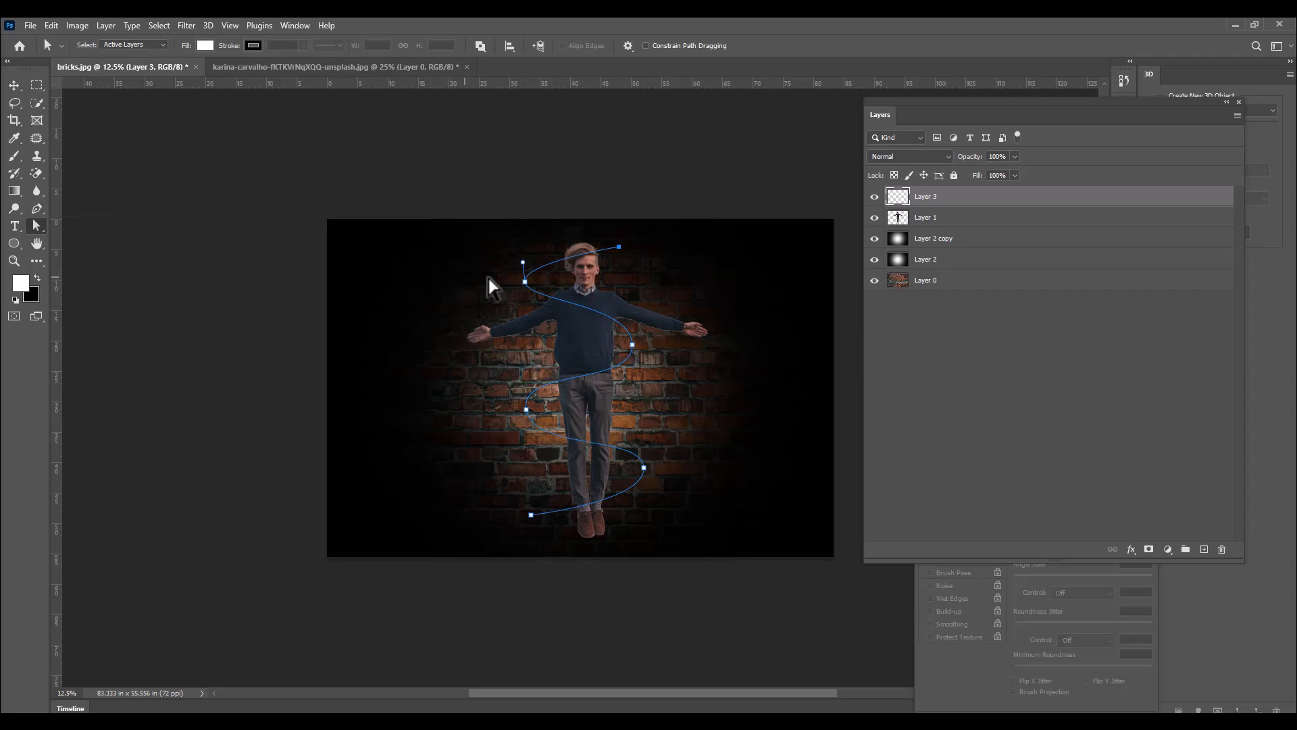
{"action": "left_click", "coordinate": [525, 282]}
{"action": "left_click_drag", "start_coordinate": [523, 262], "coordinate": [524, 256]}
{"action": "left_click_drag", "start_coordinate": [526, 301], "coordinate": [525, 310]}
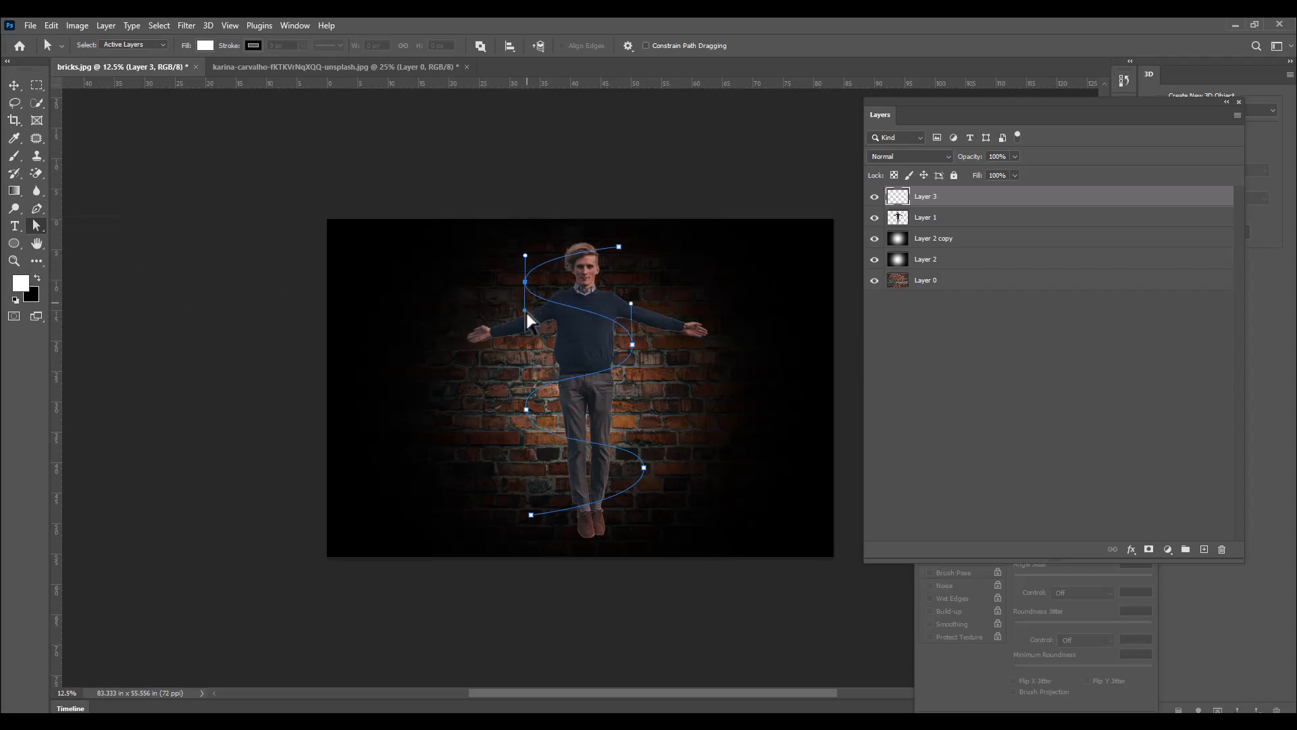
{"action": "left_click", "coordinate": [37, 209]}
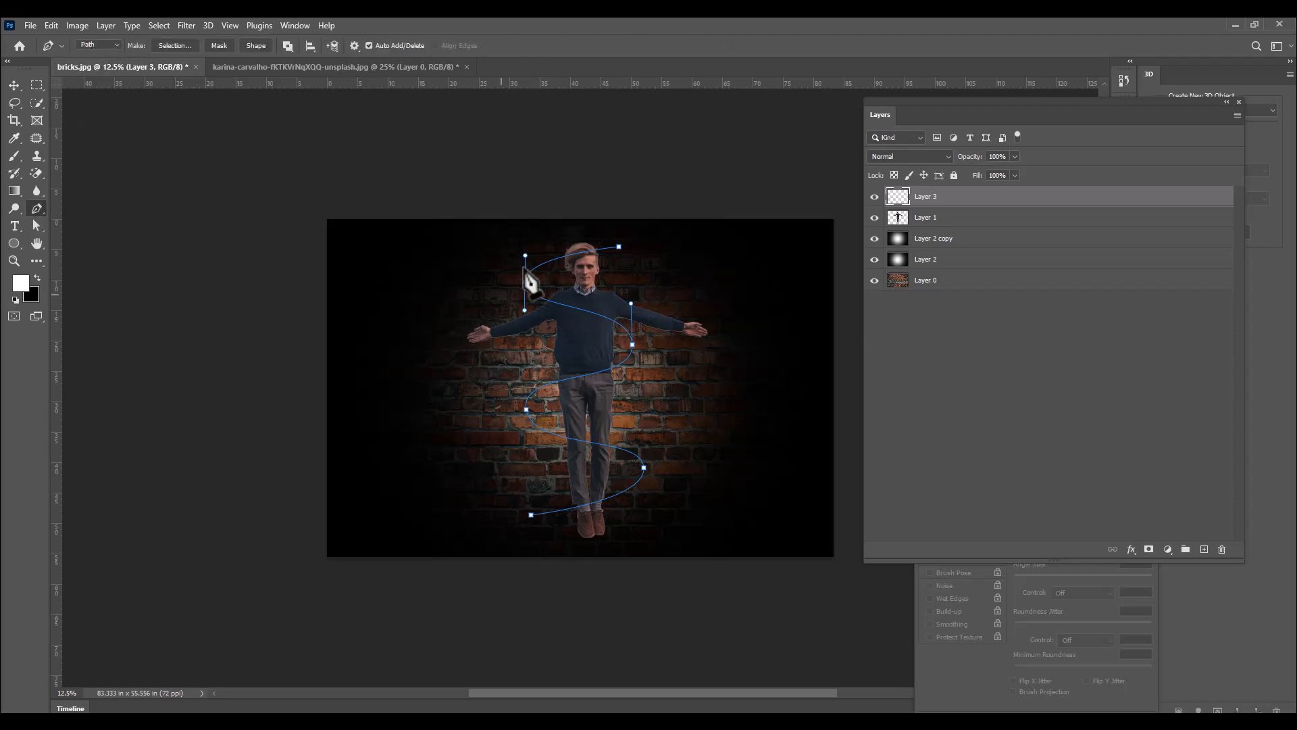
{"action": "left_click", "coordinate": [38, 228]}
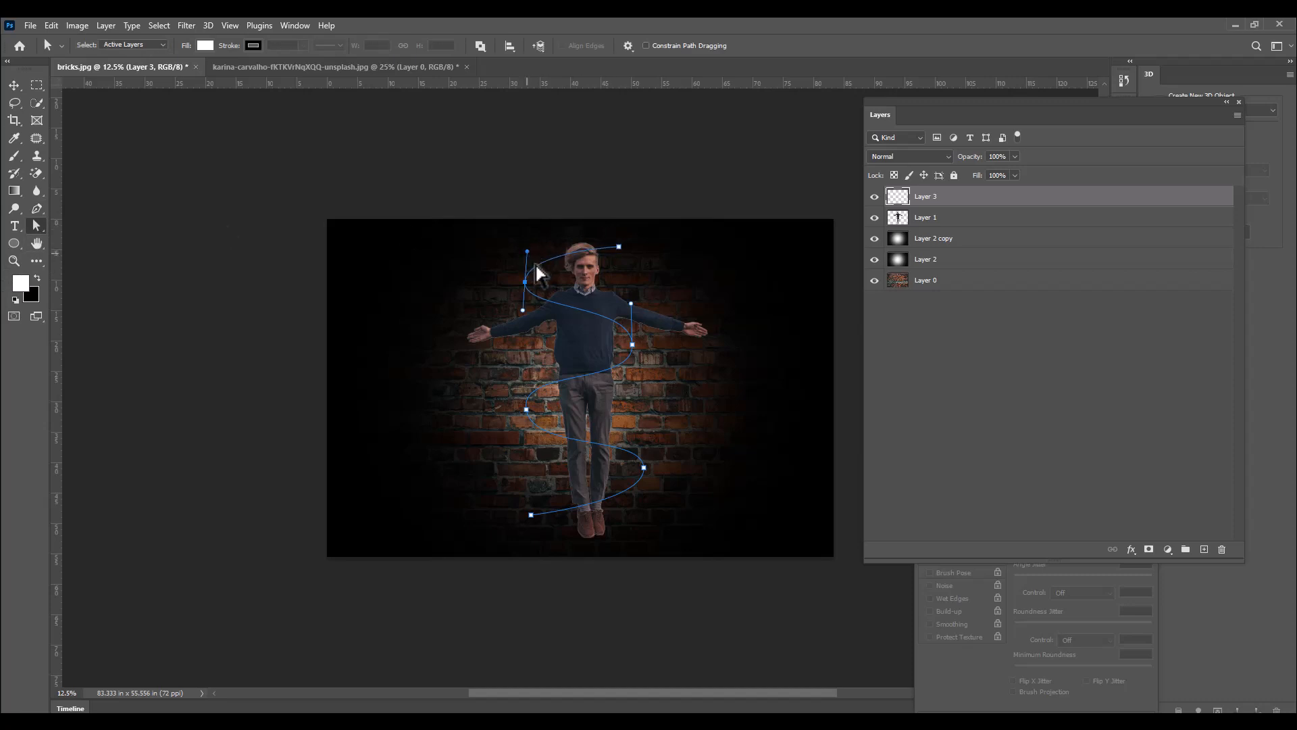
Adjust the curve handles at the spiral path's chest-level right anchor and hip-level left anchor
{"action": "left_click", "coordinate": [633, 345]}
{"action": "left_click_drag", "start_coordinate": [631, 304], "coordinate": [632, 301]}
{"action": "left_click", "coordinate": [526, 409]}
{"action": "left_click_drag", "start_coordinate": [520, 368], "coordinate": [525, 368]}
{"action": "left_click_drag", "start_coordinate": [528, 455], "coordinate": [527, 444]}
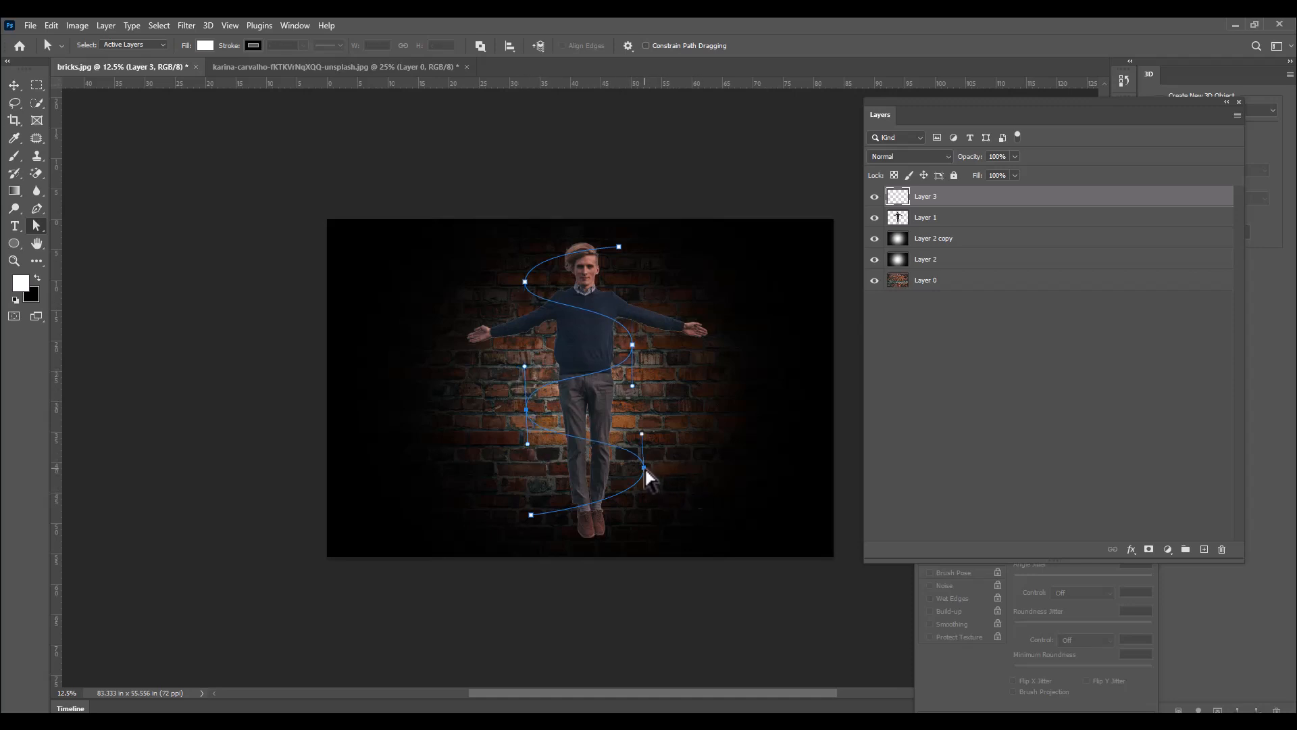
Raise the spiral path's two right-side anchors, lower its end at the feet, and adjust the curve handle beside the head
{"action": "left_click_drag", "start_coordinate": [643, 467], "coordinate": [640, 447]}
{"action": "left_click_drag", "start_coordinate": [530, 516], "coordinate": [530, 527]}
{"action": "left_click", "coordinate": [527, 409]}
{"action": "left_click", "coordinate": [524, 361]}
{"action": "left_click", "coordinate": [526, 410]}
{"action": "left_click_drag", "start_coordinate": [632, 345], "coordinate": [632, 332]}
{"action": "left_click", "coordinate": [525, 282]}
{"action": "left_click_drag", "start_coordinate": [527, 252], "coordinate": [525, 260]}
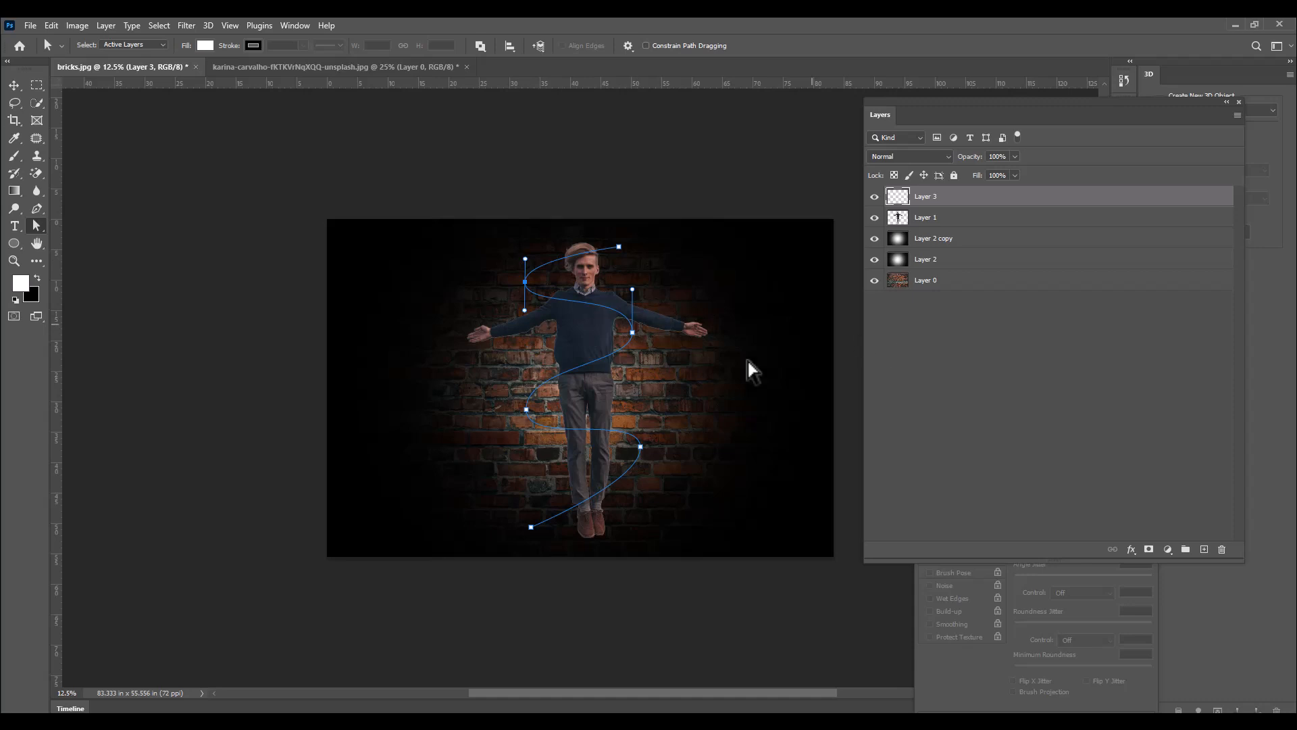
Move the Layers panel lower and choose the Hard Round brush from the General Brushes
{"action": "left_click_drag", "start_coordinate": [917, 104], "coordinate": [903, 235]}
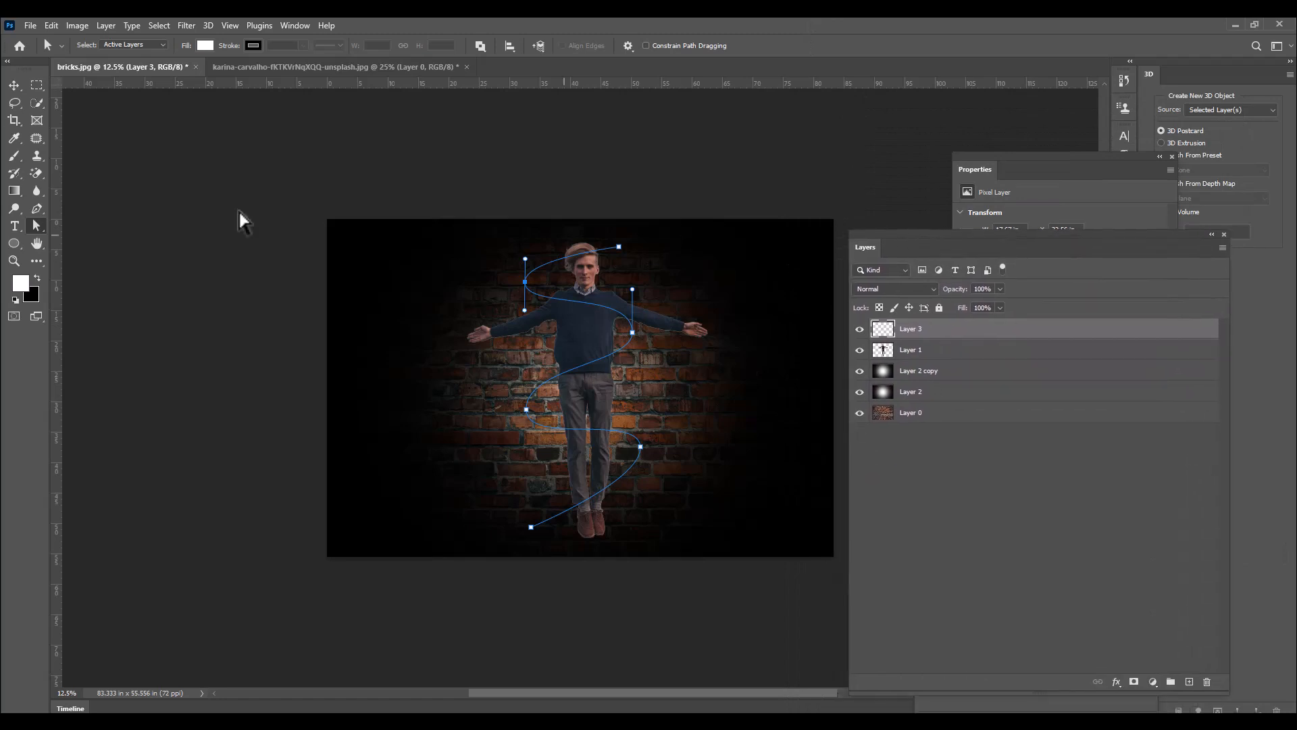
{"action": "left_click", "coordinate": [15, 156]}
{"action": "left_click", "coordinate": [53, 156]}
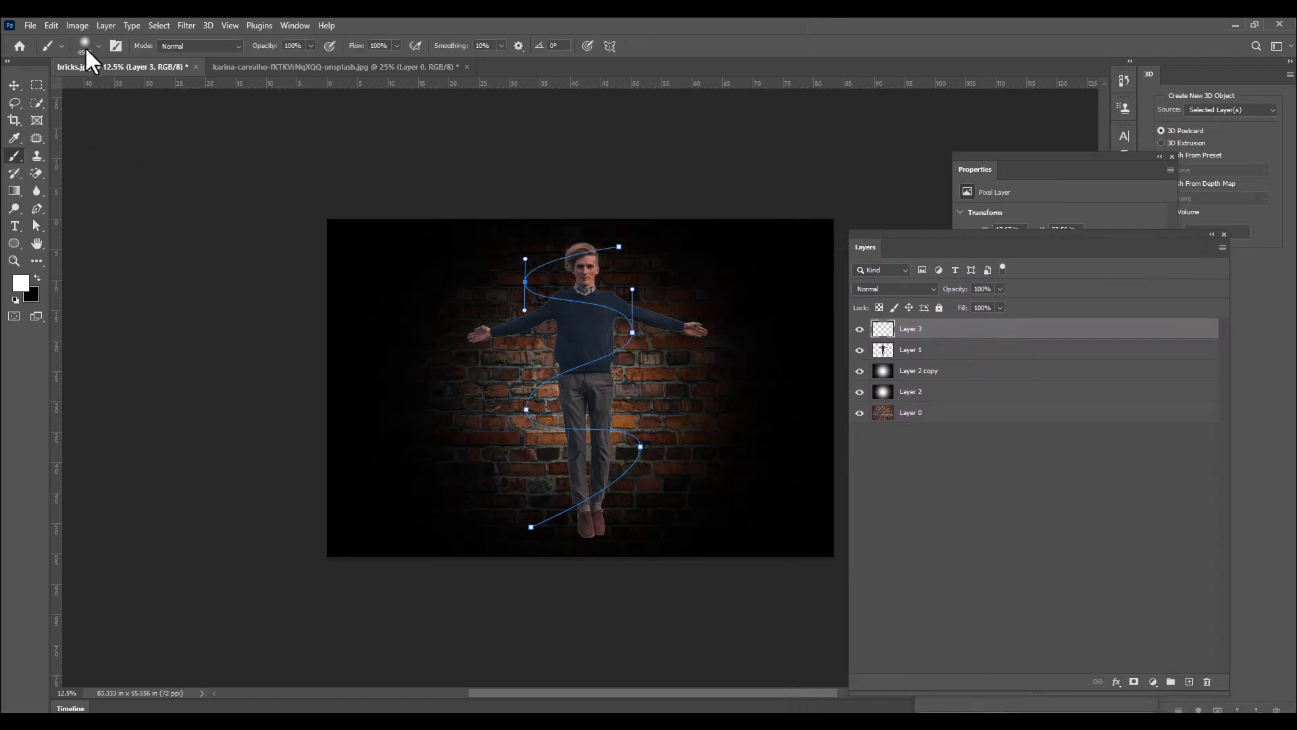
{"action": "left_click", "coordinate": [79, 41]}
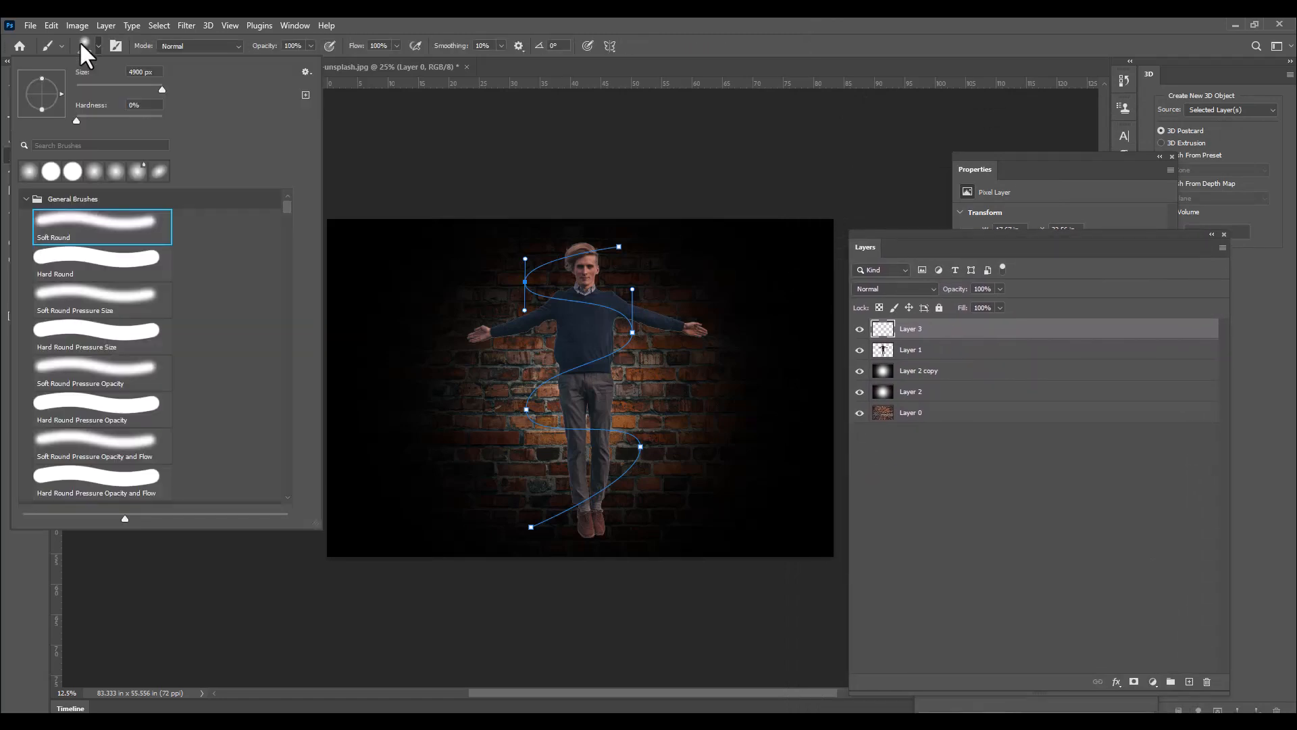
{"action": "left_click", "coordinate": [91, 262]}
{"action": "left_click", "coordinate": [612, 26]}
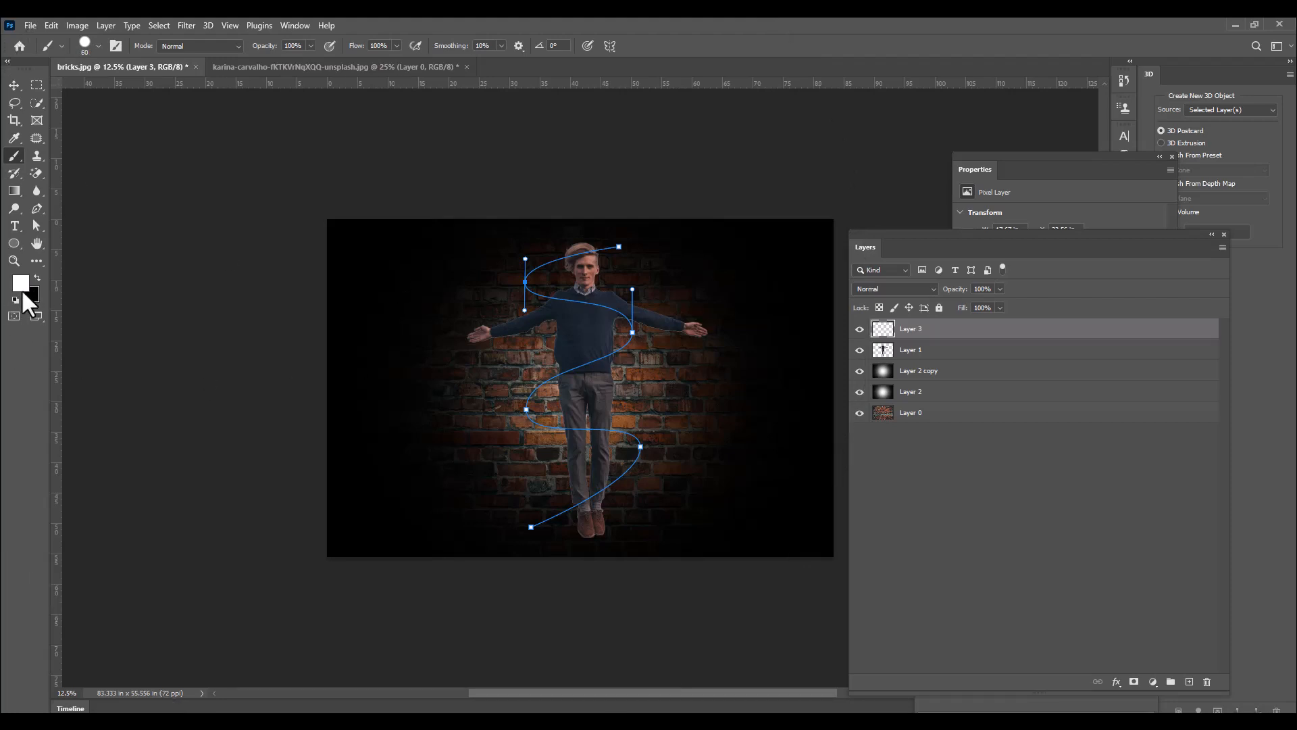
Test the Hard Round brush at 50 px with straight vertical white strokes left of the man, undoing each one
{"action": "left_click_drag", "start_coordinate": [428, 267], "coordinate": [426, 449]}
{"action": "key", "text": "ctrl+z"}
{"action": "left_click_drag", "start_coordinate": [431, 256], "coordinate": [432, 435]}
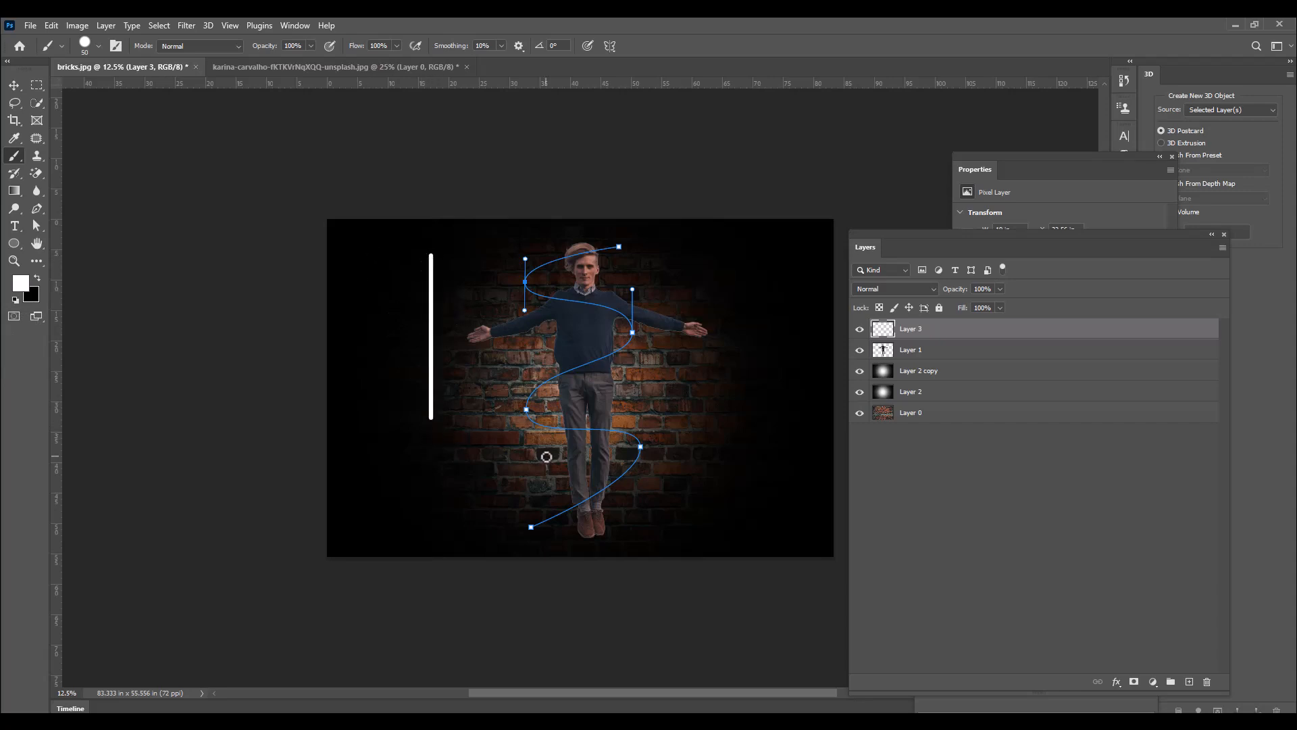
{"action": "key", "text": "ctrl+z"}
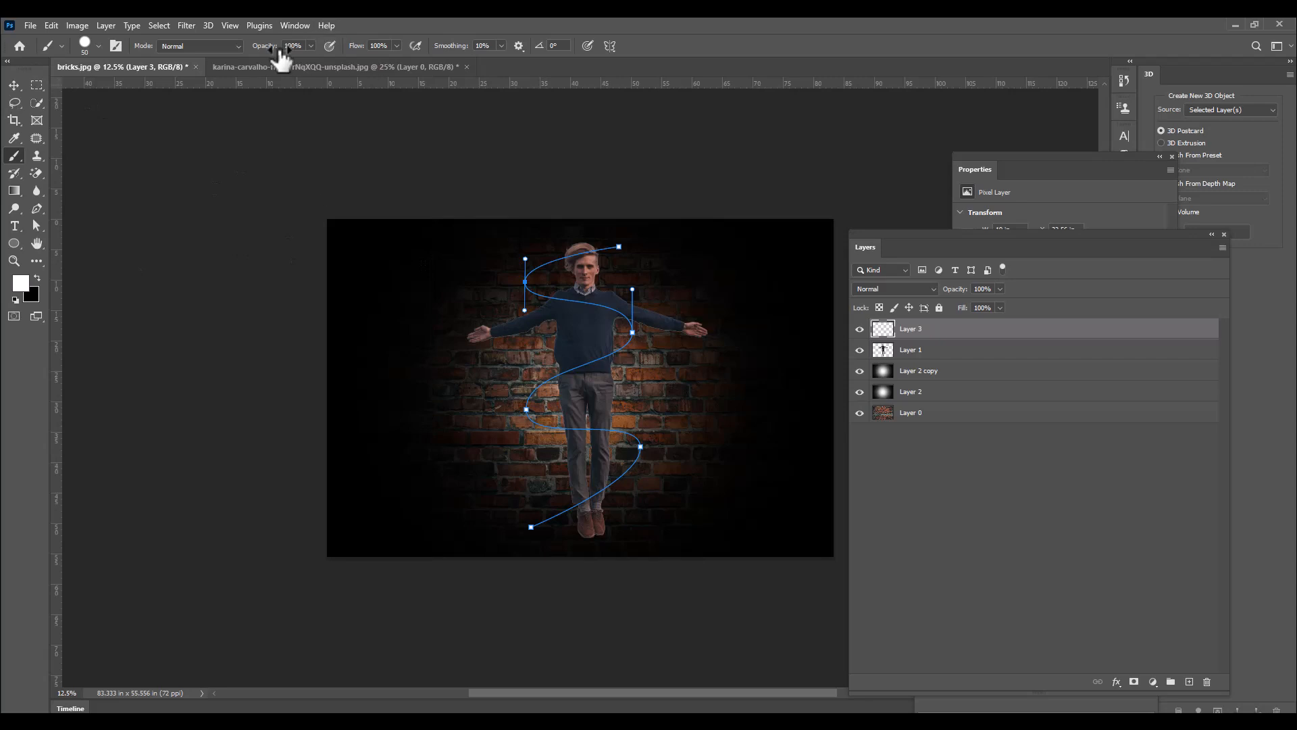
Enable Shape Dynamics for the brush with size control set to Pen Pressure, and try a vertical stroke left of the man, undoing it
{"action": "left_click", "coordinate": [297, 25]}
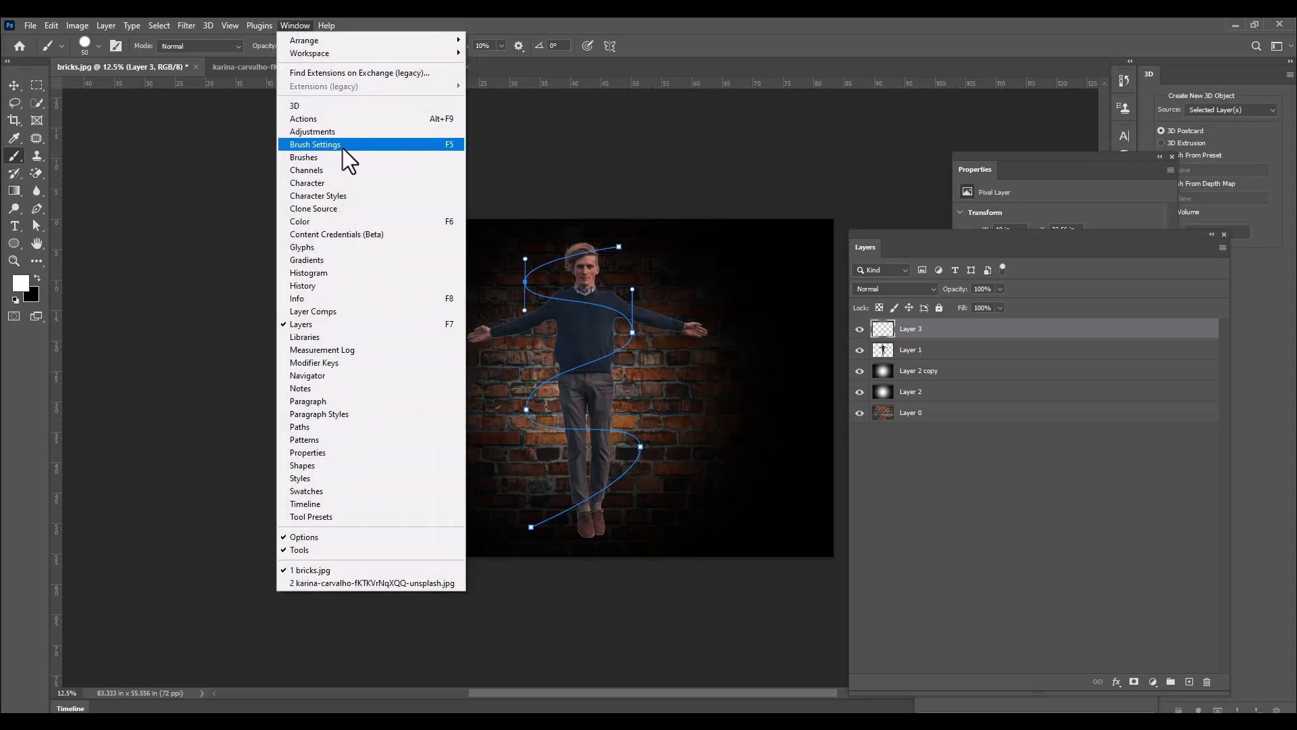
{"action": "left_click", "coordinate": [342, 146]}
{"action": "mouse_move", "coordinate": [987, 428]}
{"action": "left_mouse_down"}
{"action": "mouse_move", "coordinate": [878, 25]}
{"action": "mouse_move", "coordinate": [889, 103]}
{"action": "left_mouse_up"}
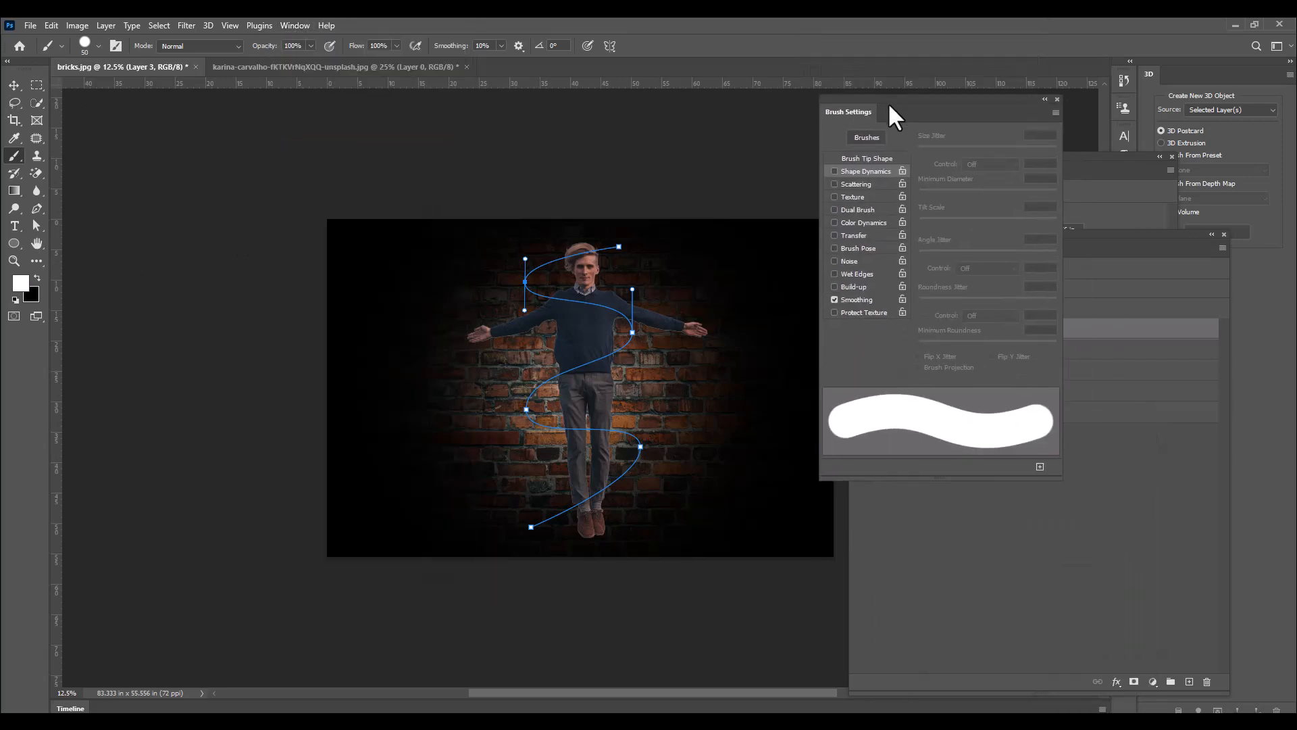
{"action": "left_click", "coordinate": [845, 169]}
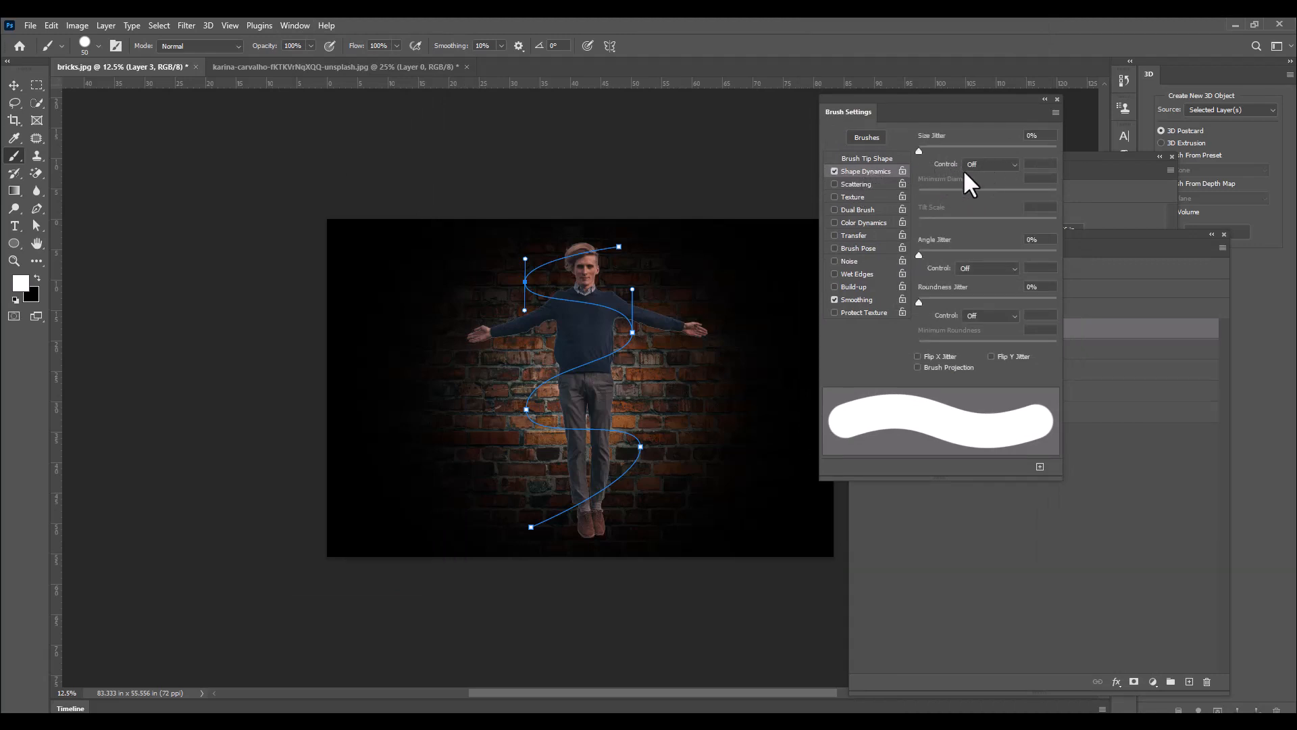
{"action": "left_click", "coordinate": [993, 163]}
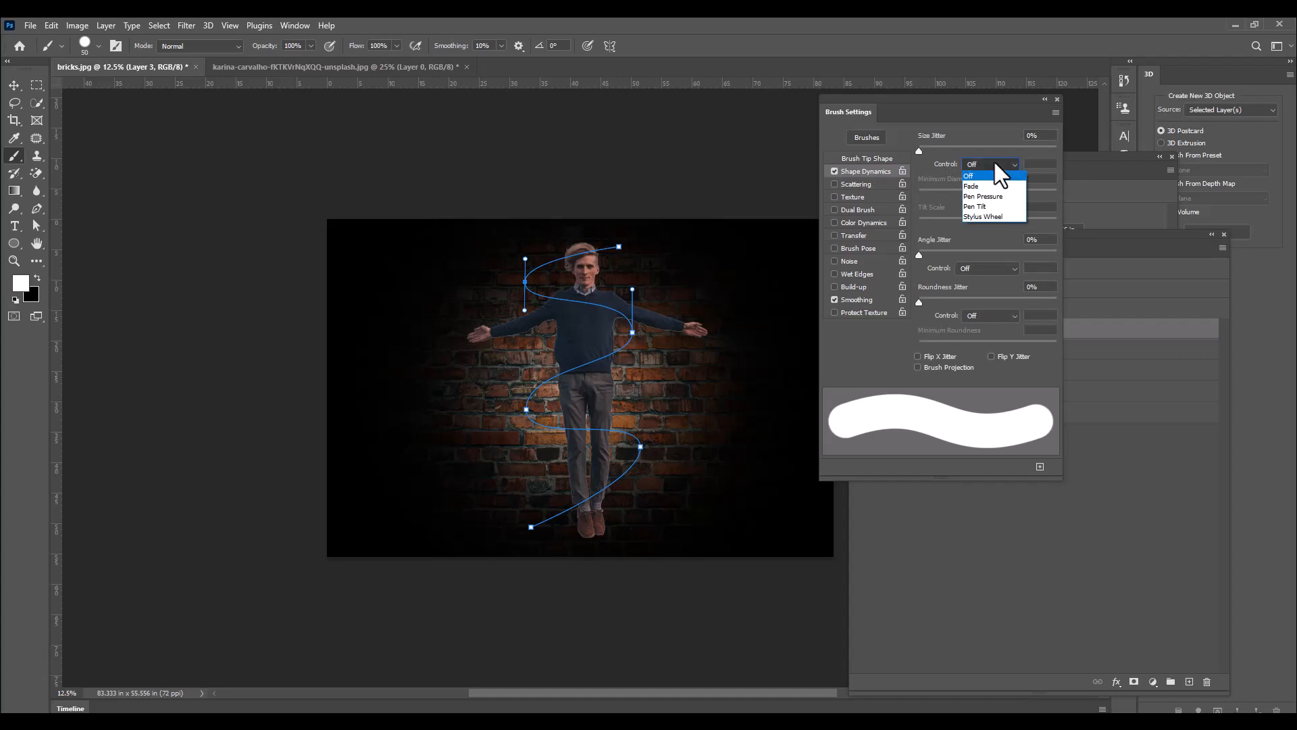
{"action": "left_click", "coordinate": [999, 197]}
{"action": "left_click_drag", "start_coordinate": [870, 97], "coordinate": [954, 96]}
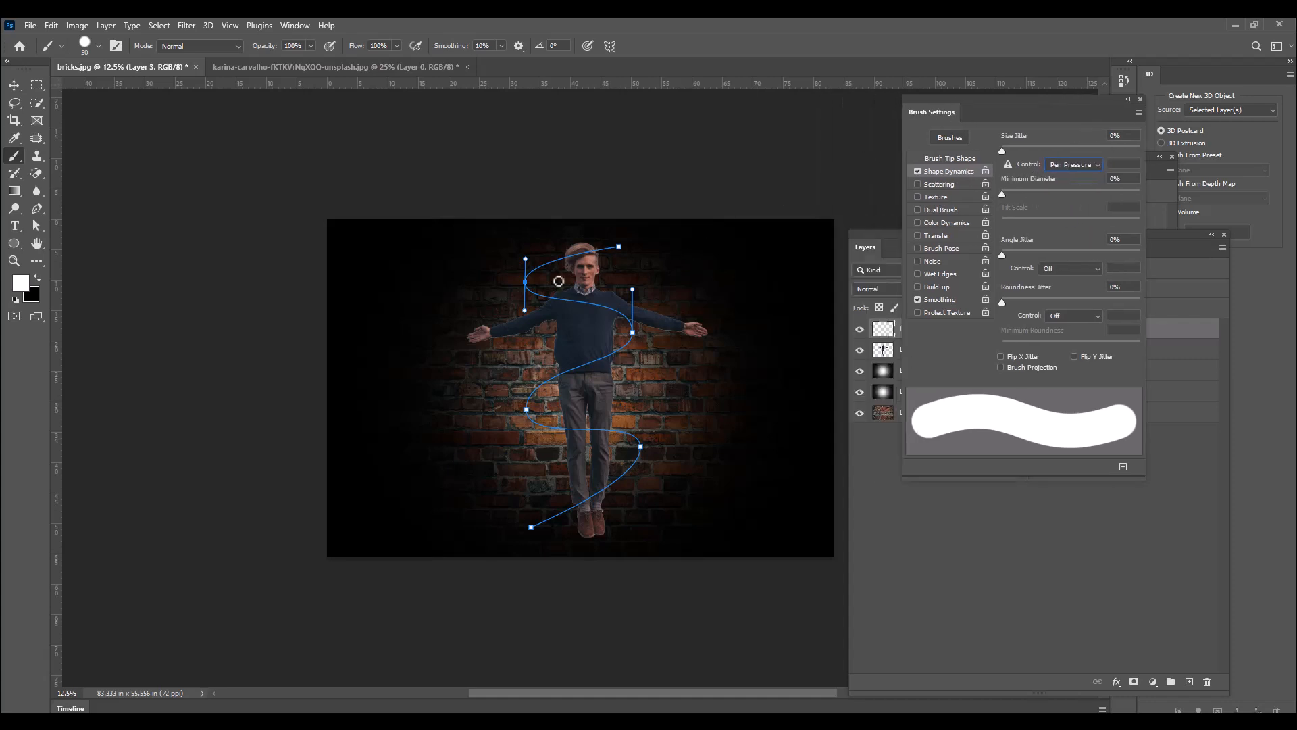
{"action": "left_click_drag", "start_coordinate": [441, 231], "coordinate": [441, 462]}
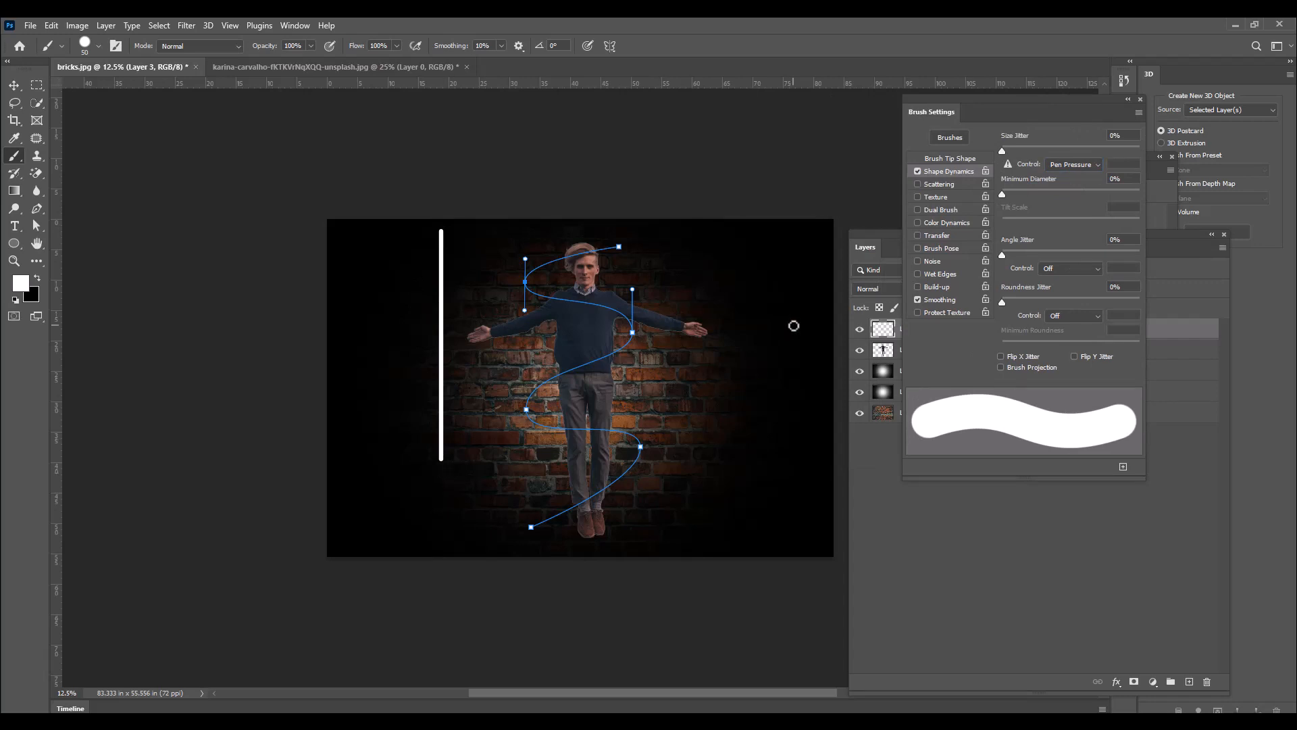
{"action": "key", "text": "ctrl+z"}
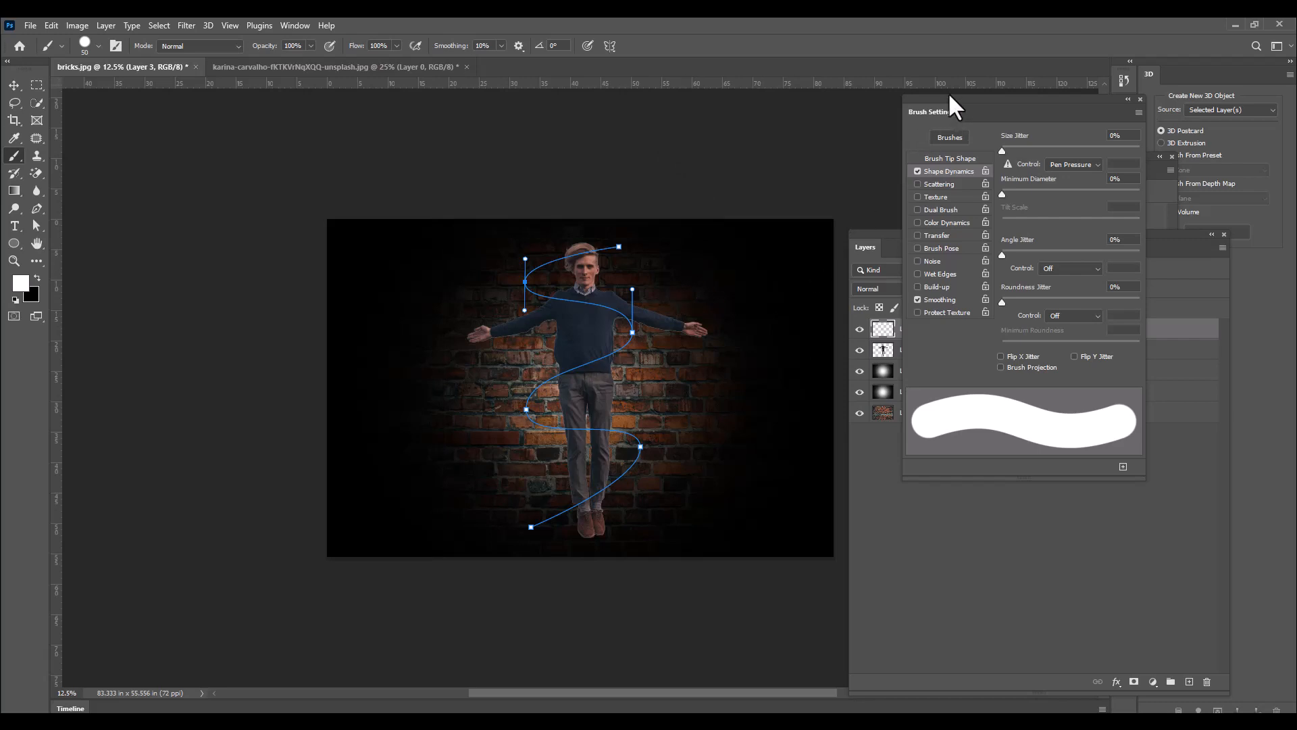
Stroke the spiral path on Layer 3 using the Brush with Simulate Pressure enabled
{"action": "left_click_drag", "start_coordinate": [949, 95], "coordinate": [974, 95]}
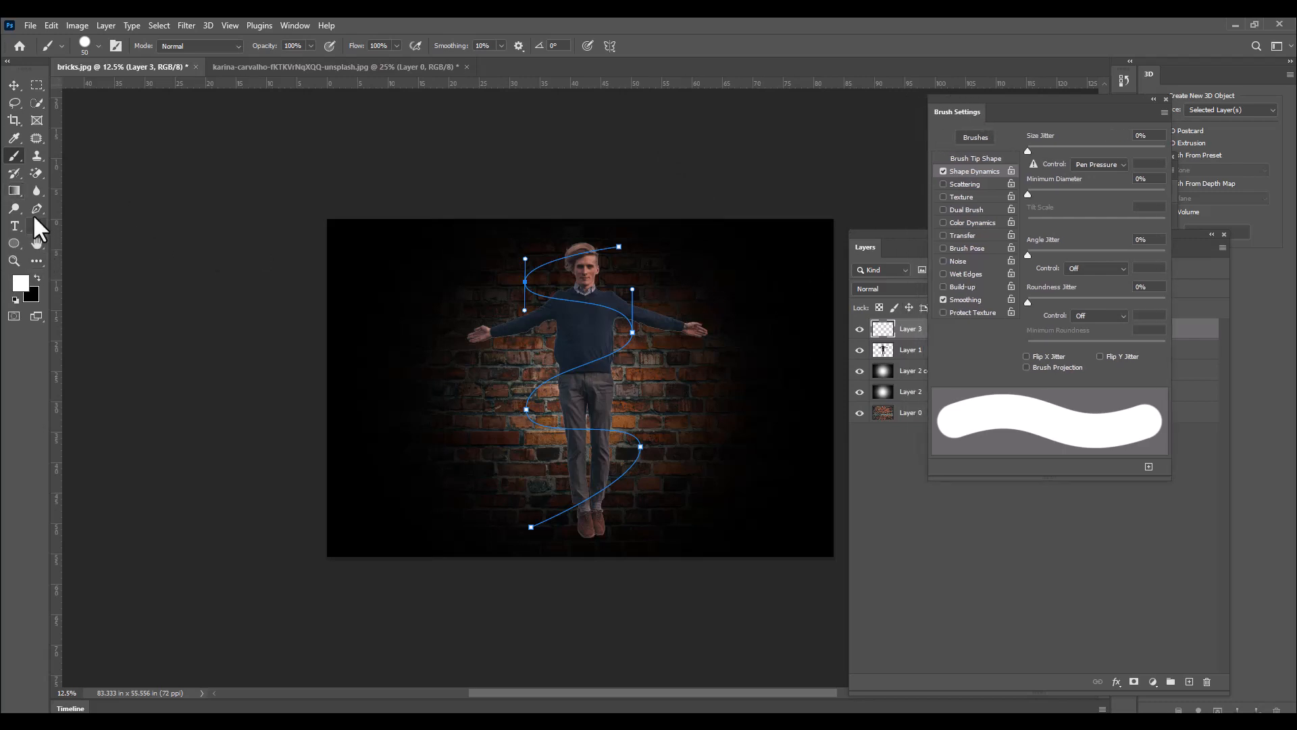
{"action": "left_click", "coordinate": [37, 208]}
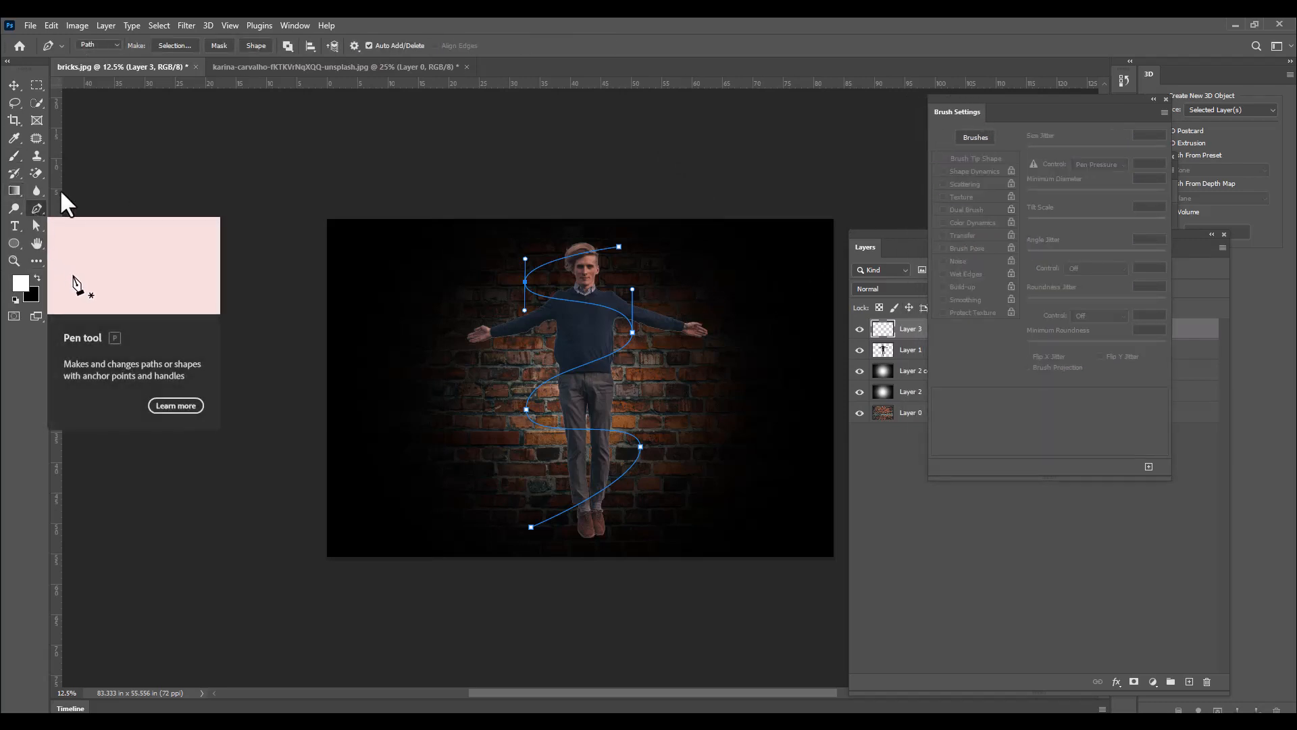
{"action": "right_click", "coordinate": [620, 248]}
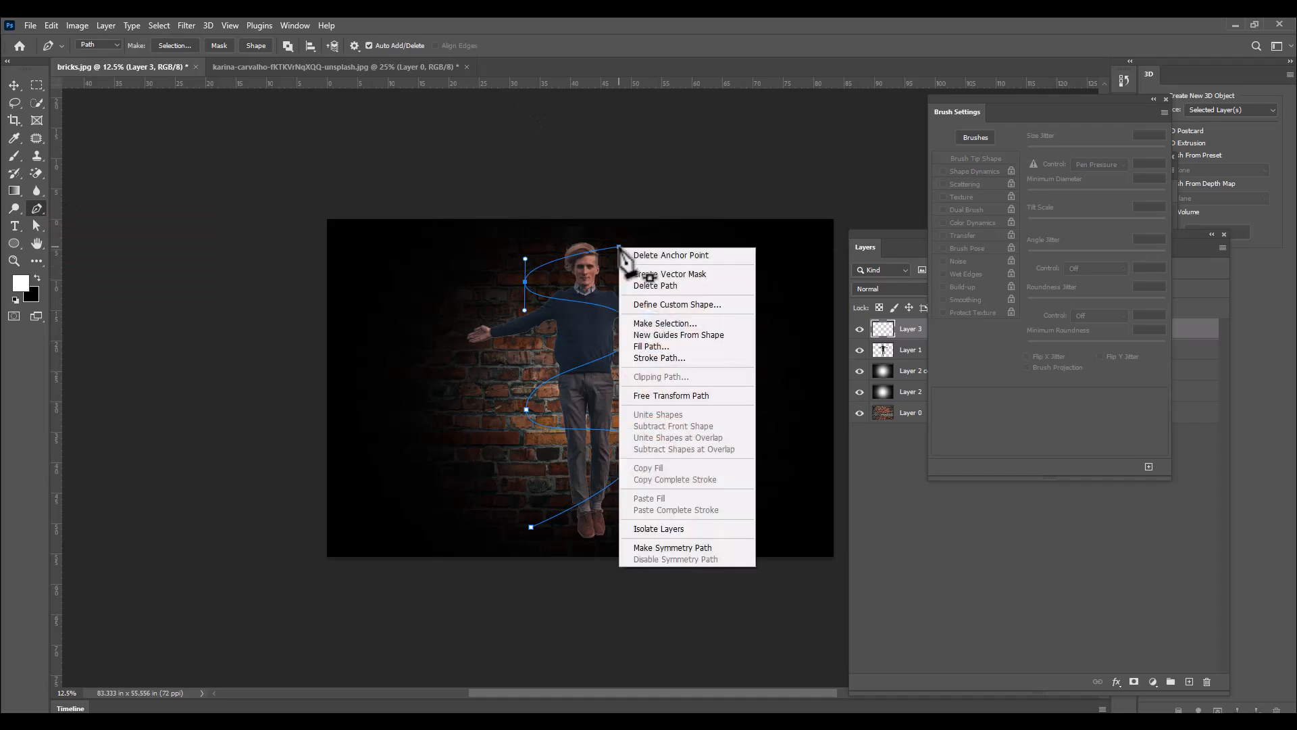
{"action": "left_click", "coordinate": [687, 358]}
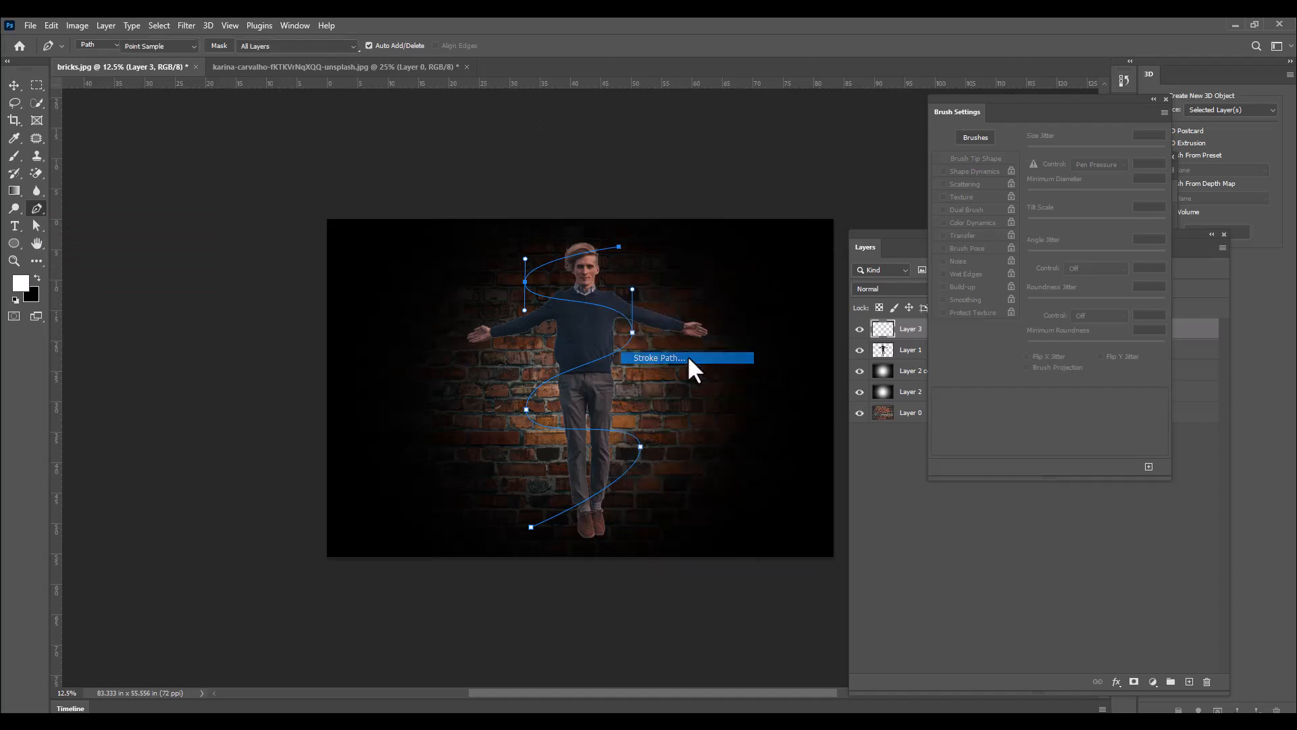
{"action": "mouse_move", "coordinate": [704, 128]}
{"action": "left_mouse_down"}
{"action": "mouse_move", "coordinate": [643, 124]}
{"action": "mouse_move", "coordinate": [693, 125]}
{"action": "left_mouse_up"}
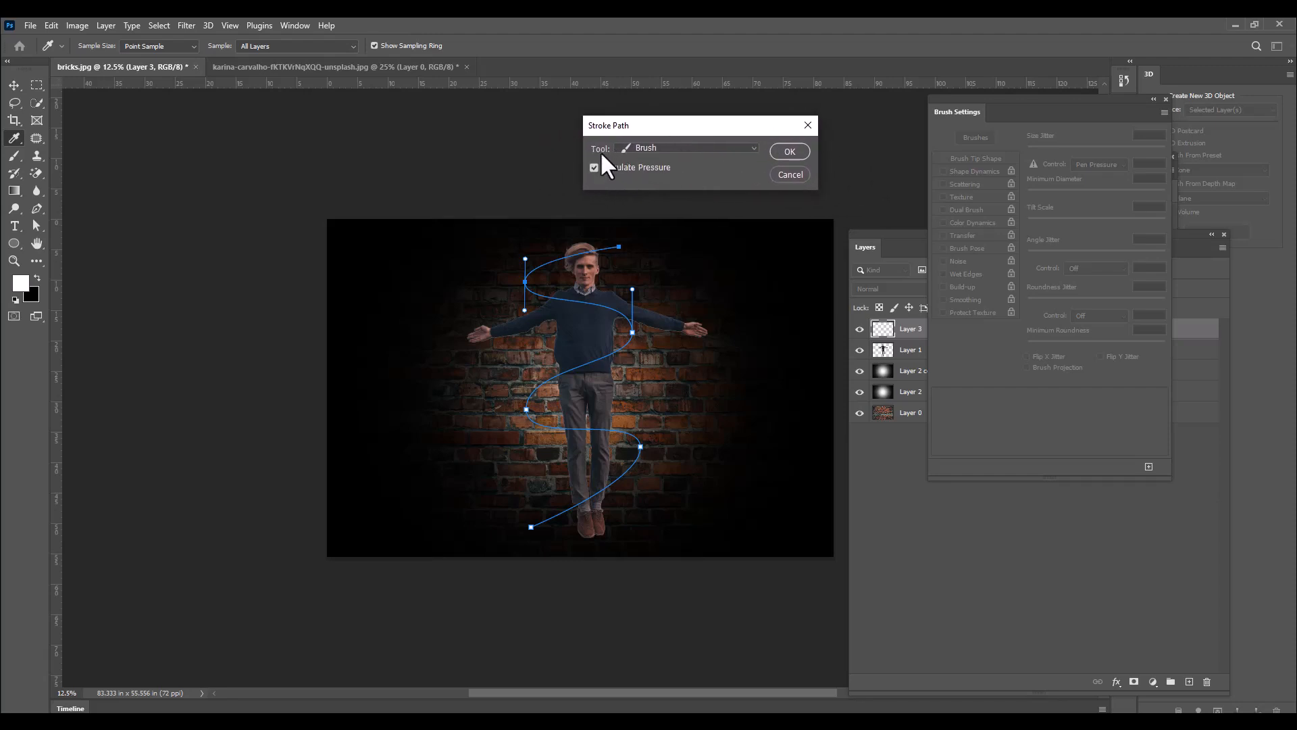
{"action": "left_click", "coordinate": [691, 148]}
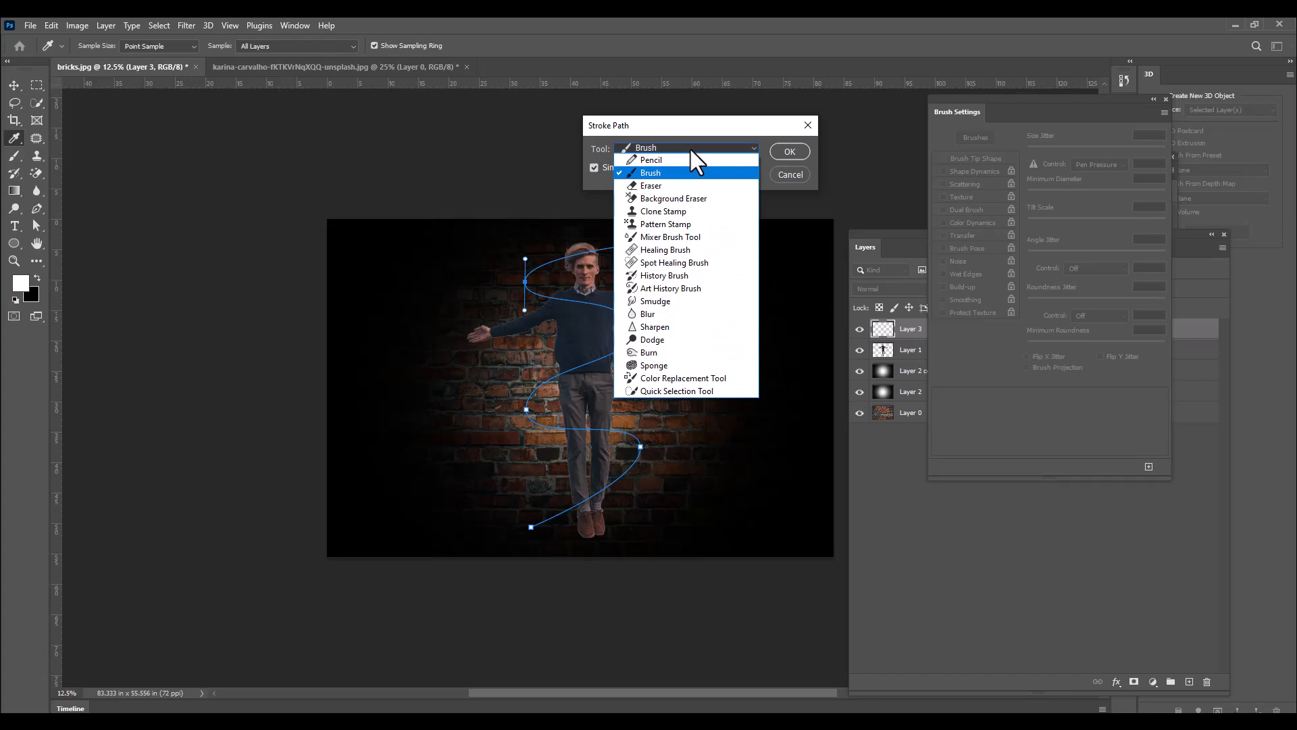
{"action": "left_click", "coordinate": [663, 173]}
{"action": "left_click_drag", "start_coordinate": [649, 128], "coordinate": [691, 103]}
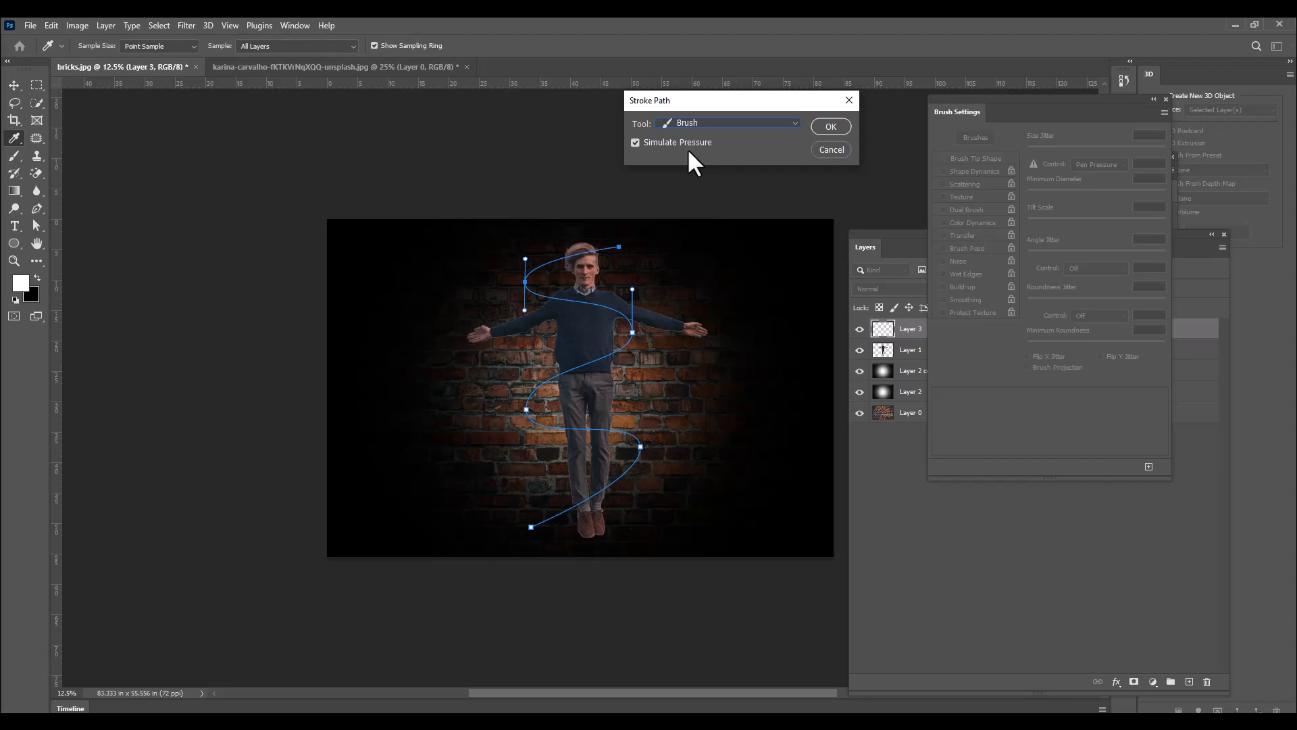
{"action": "left_click_drag", "start_coordinate": [714, 106], "coordinate": [621, 116]}
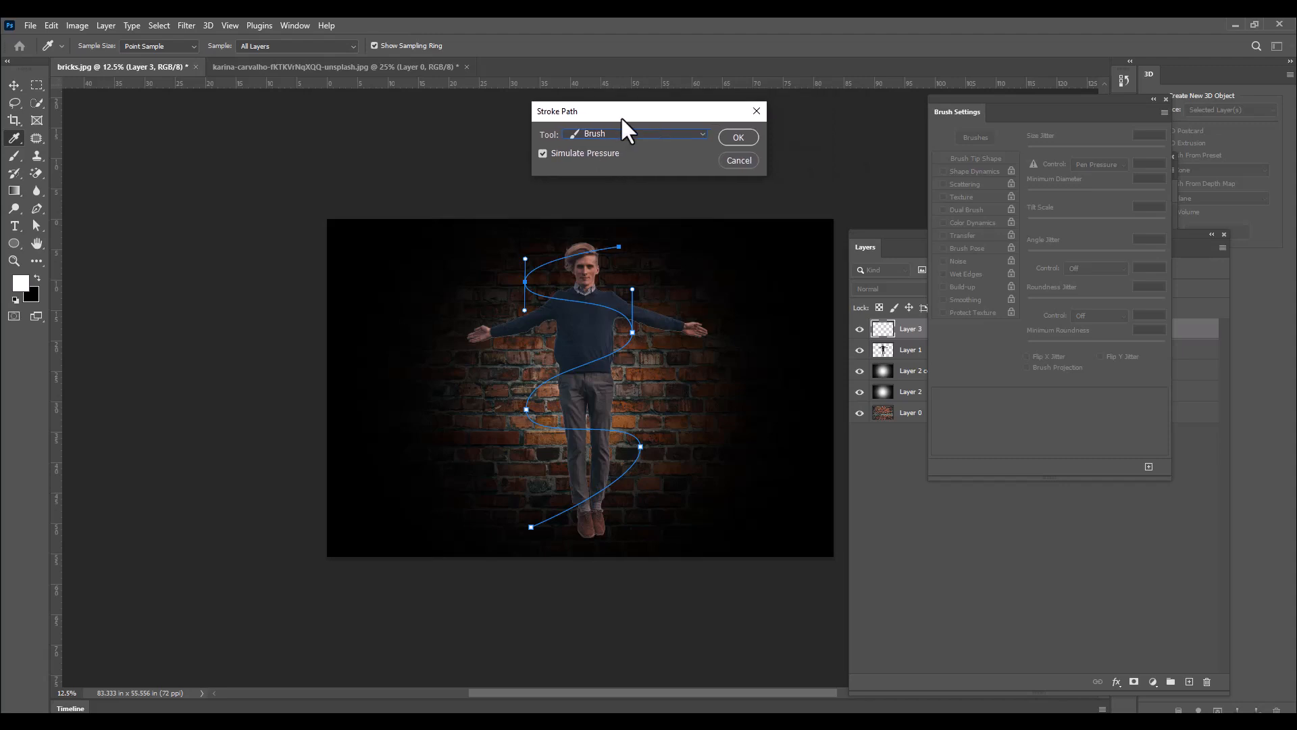
{"action": "left_click", "coordinate": [735, 138]}
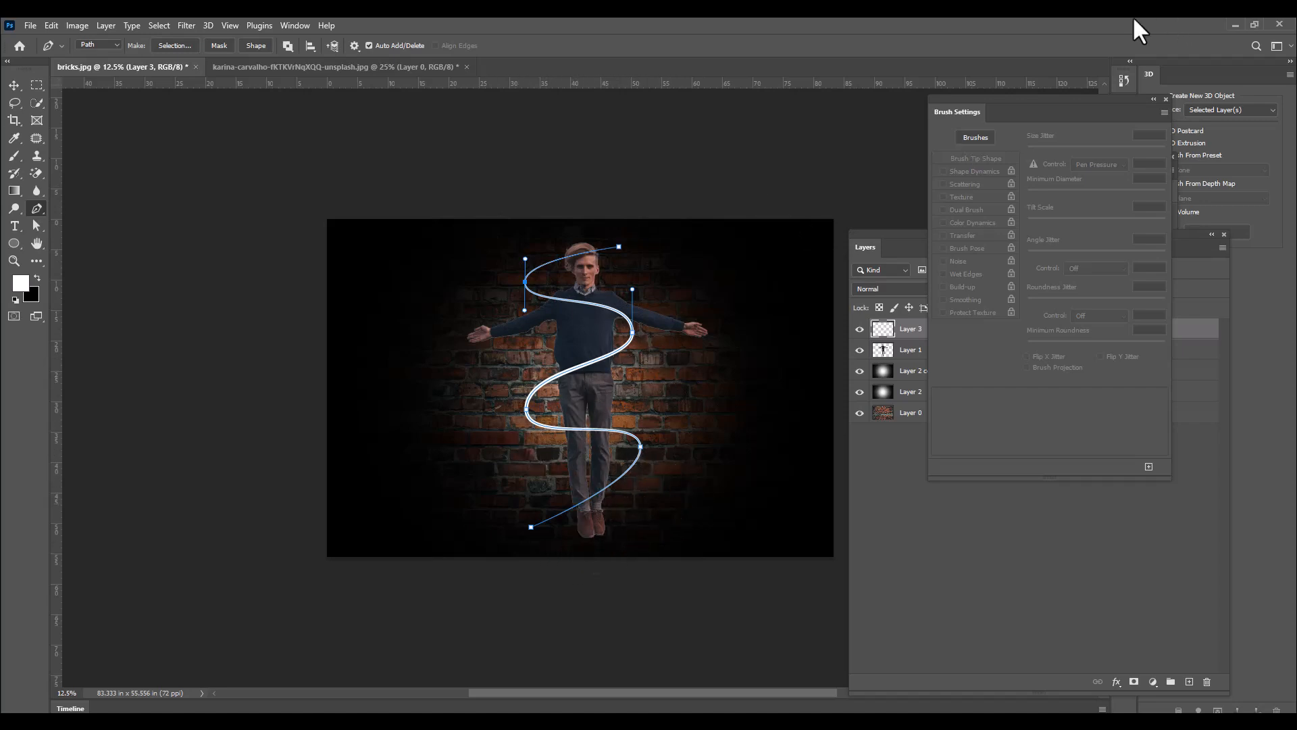
Show the Paths panel and delete the spiral's work path, keeping the painted stroke
{"action": "mouse_move", "coordinate": [1040, 104]}
{"action": "left_mouse_down"}
{"action": "mouse_move", "coordinate": [1011, 112]}
{"action": "mouse_move", "coordinate": [897, 388]}
{"action": "left_mouse_up"}
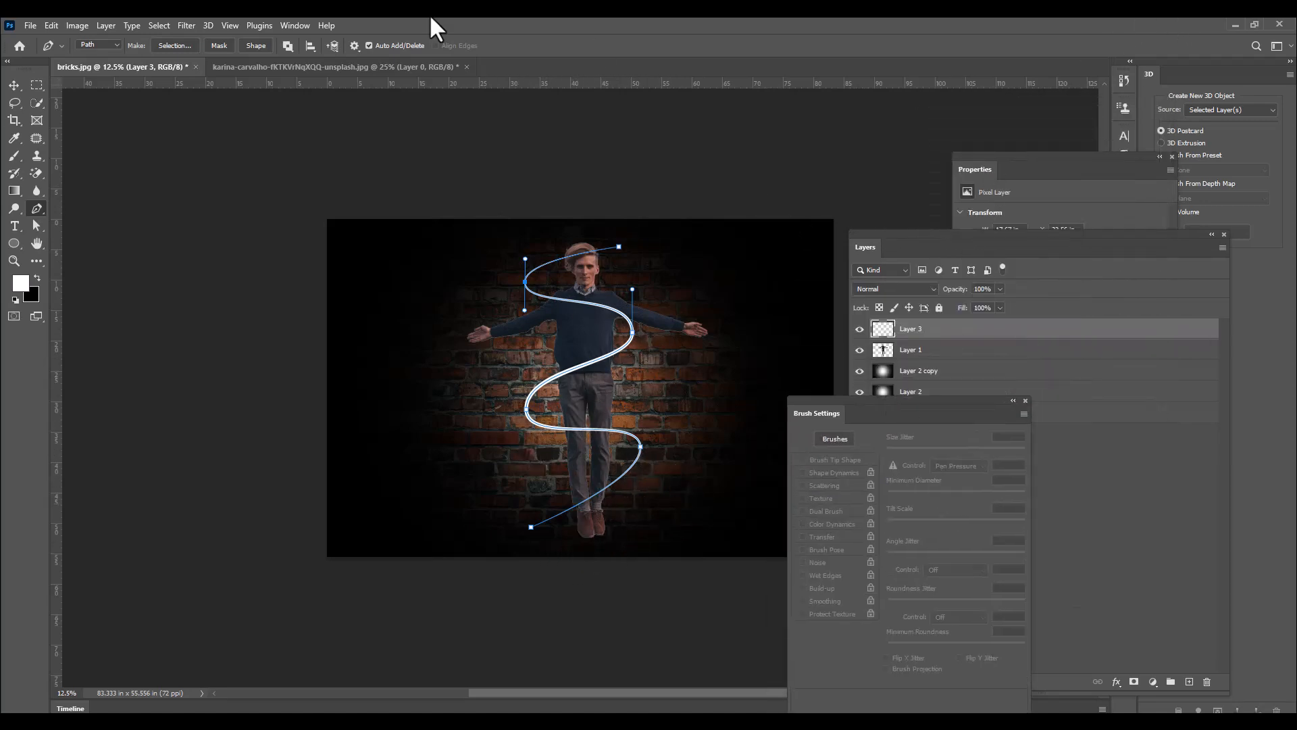
{"action": "left_click", "coordinate": [296, 26]}
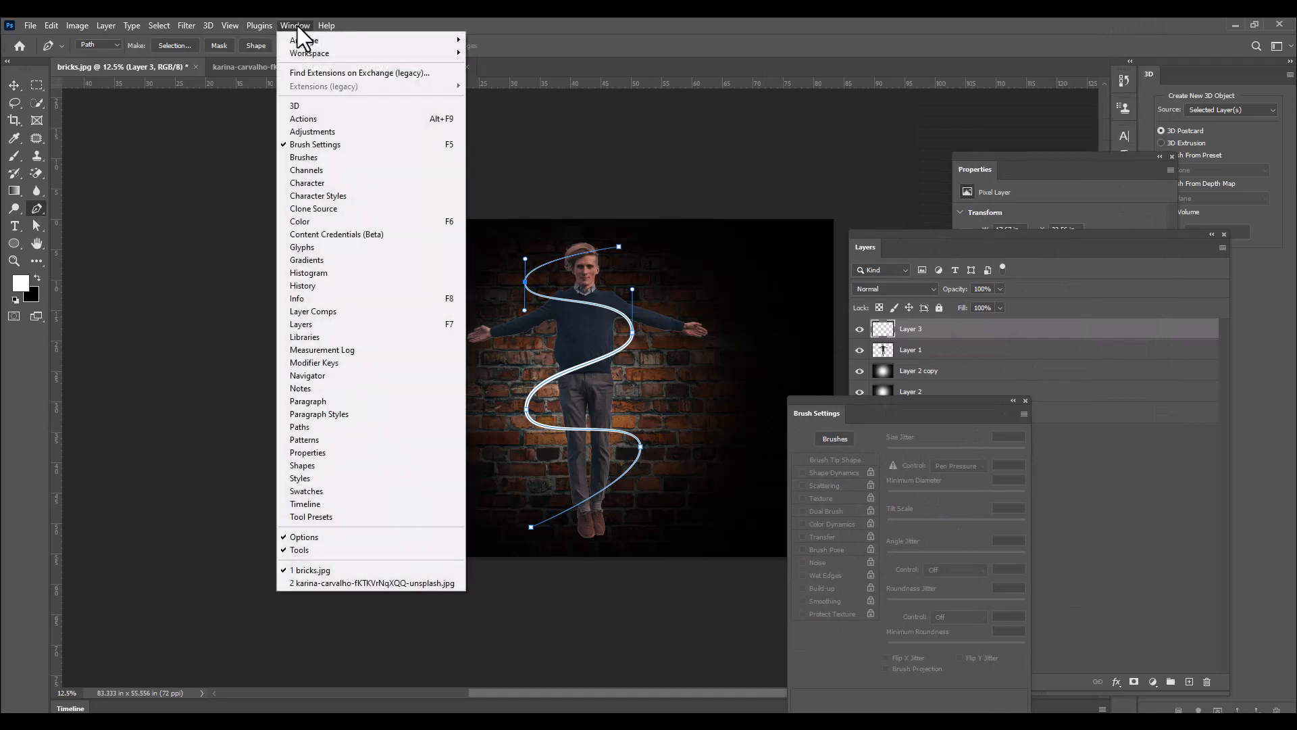
{"action": "left_click", "coordinate": [330, 427]}
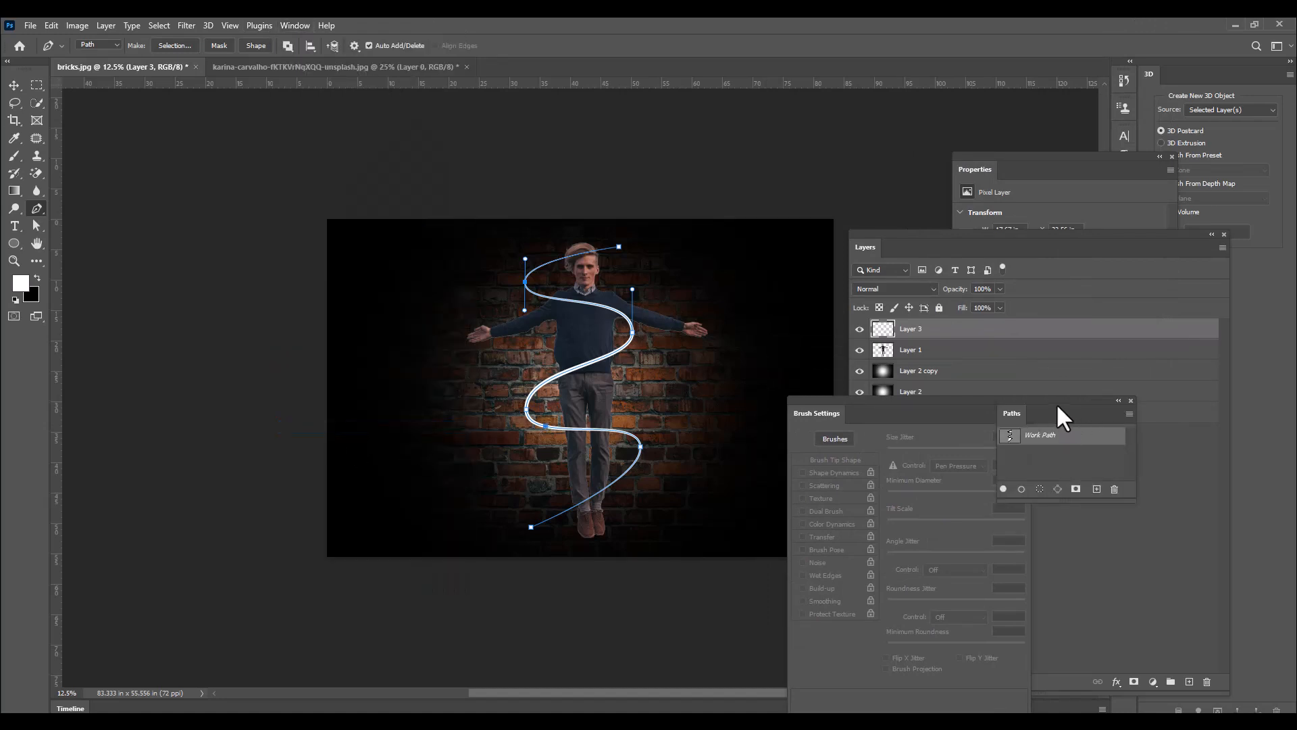
{"action": "left_click_drag", "start_coordinate": [1054, 401], "coordinate": [874, 118]}
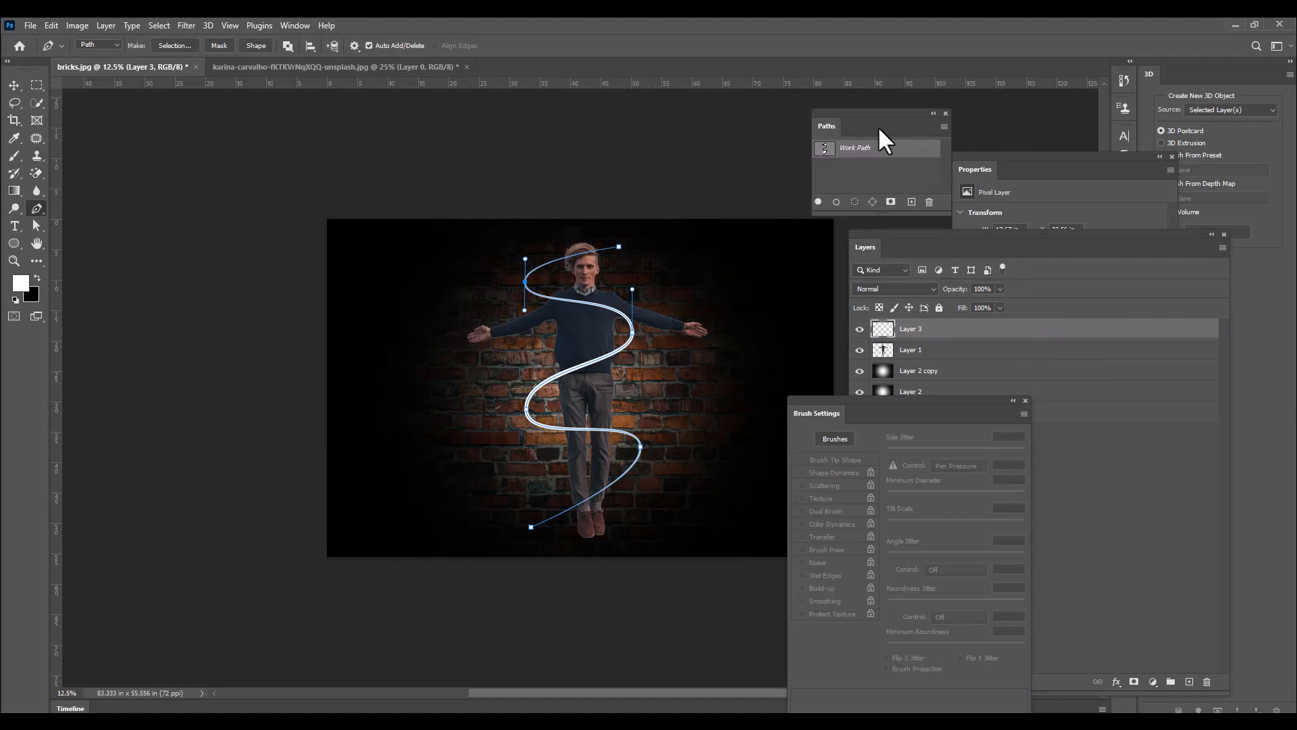
{"action": "left_click", "coordinate": [944, 127]}
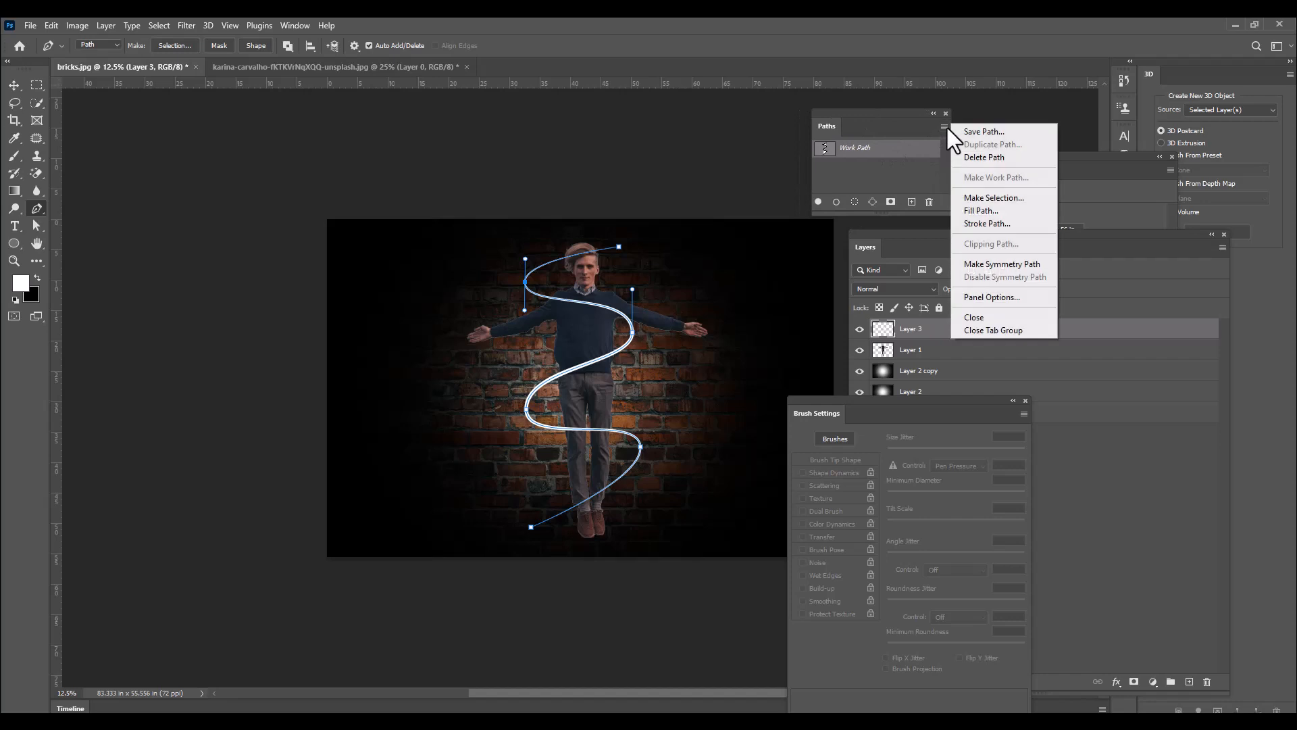
{"action": "left_click", "coordinate": [1012, 159]}
{"action": "left_click_drag", "start_coordinate": [844, 107], "coordinate": [885, 96]}
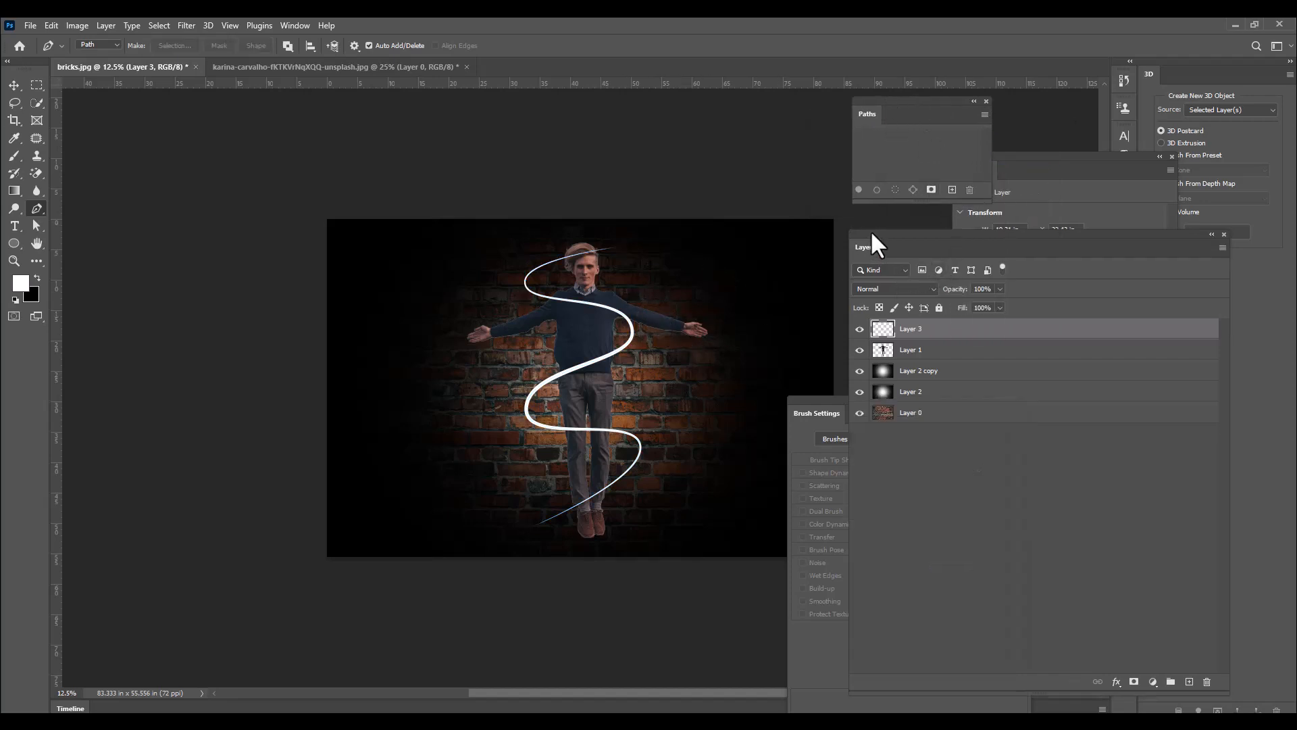
Load the man's outline from Layer 1 as a selection and add it as a layer mask on Layer 3
{"action": "left_click_drag", "start_coordinate": [870, 231], "coordinate": [777, 132]}
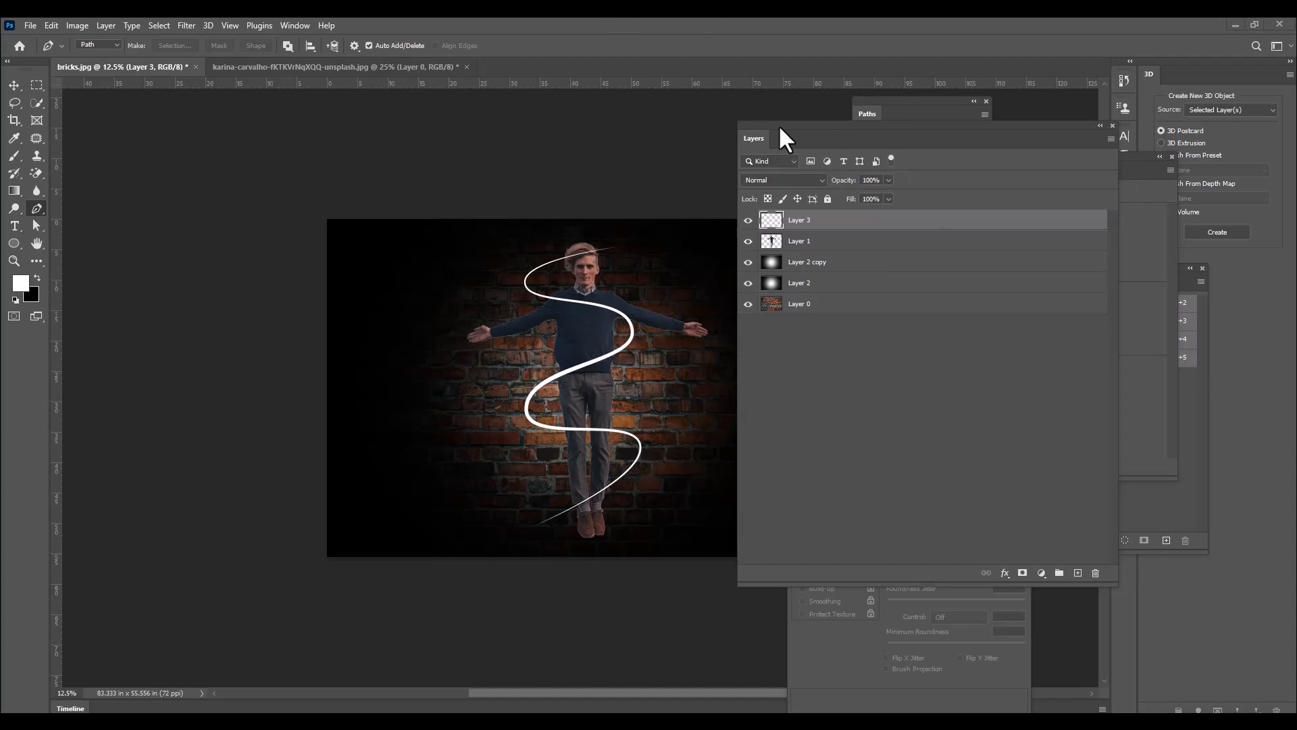
{"action": "left_click_drag", "start_coordinate": [778, 132], "coordinate": [746, 123]}
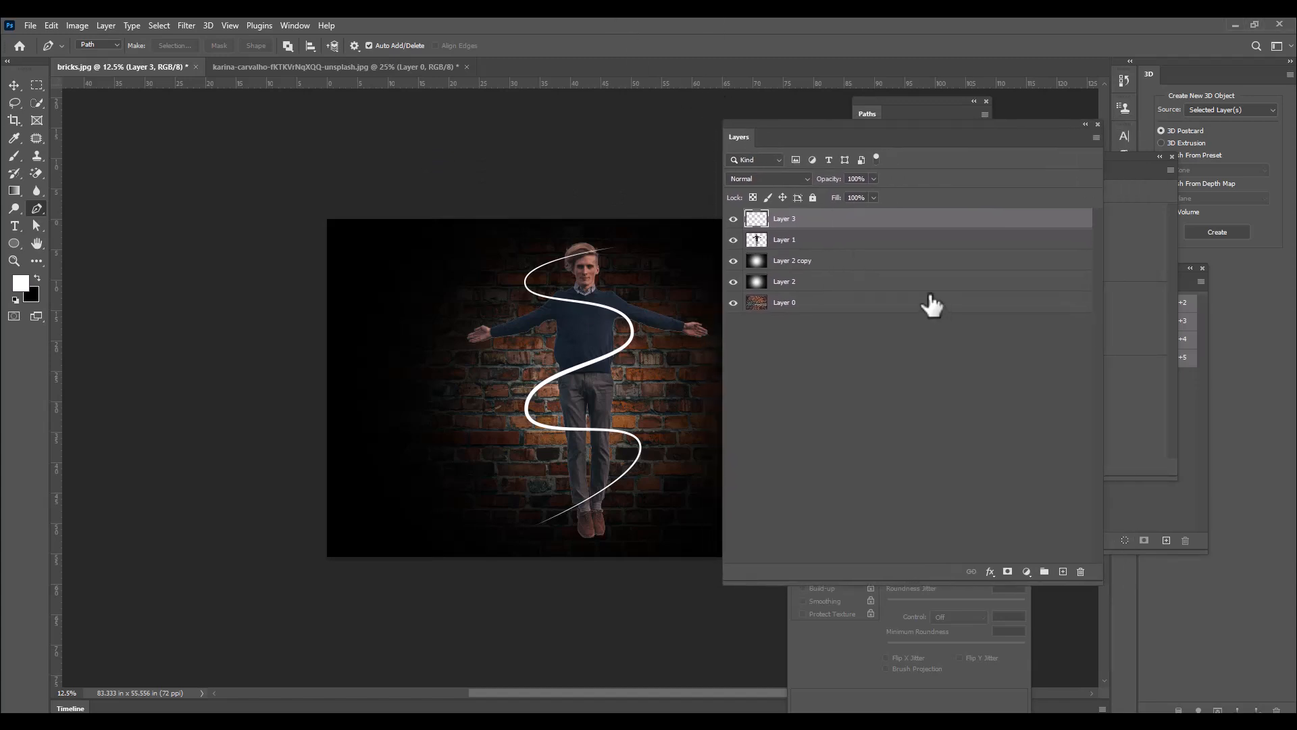
{"action": "left_click_drag", "start_coordinate": [771, 119], "coordinate": [784, 117]}
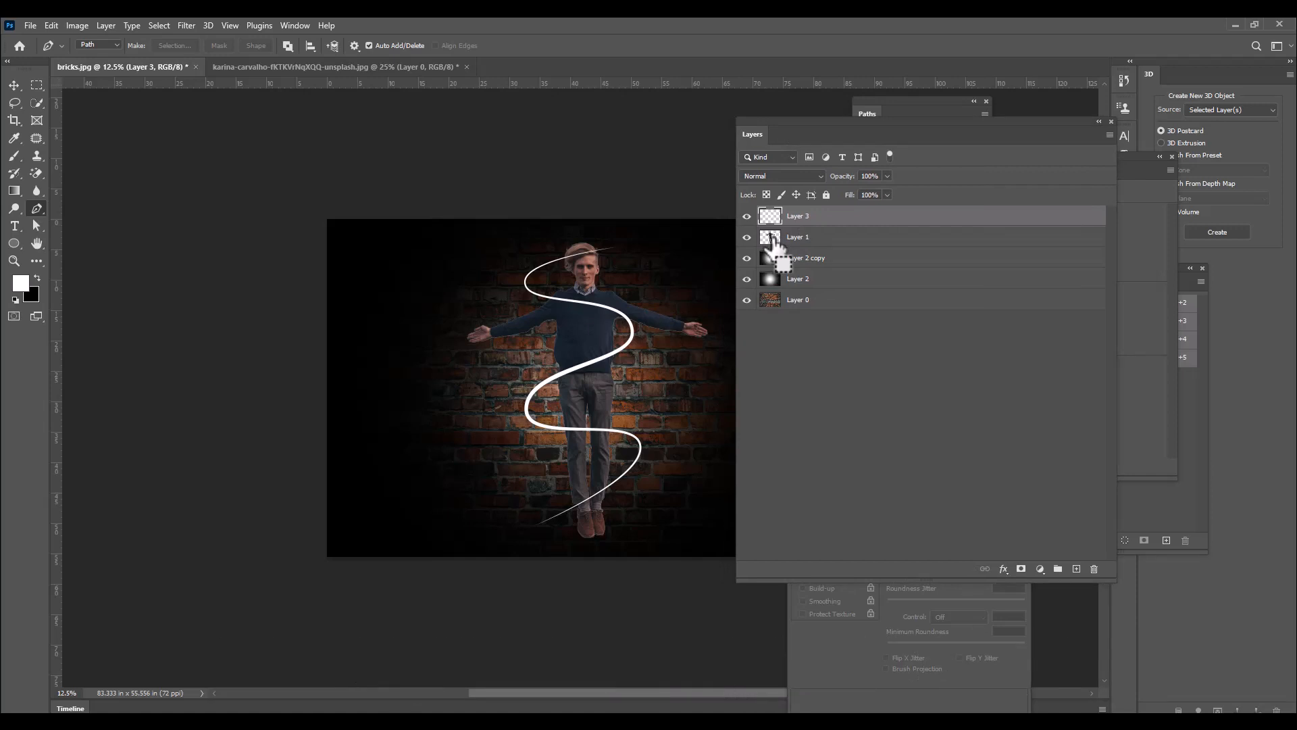
{"action": "left_click", "coordinate": [771, 236], "text": "ctrl"}
{"action": "mouse_move", "coordinate": [784, 120]}
{"action": "left_mouse_down"}
{"action": "mouse_move", "coordinate": [755, 120]}
{"action": "mouse_move", "coordinate": [792, 116]}
{"action": "mouse_move", "coordinate": [772, 116]}
{"action": "left_mouse_up"}
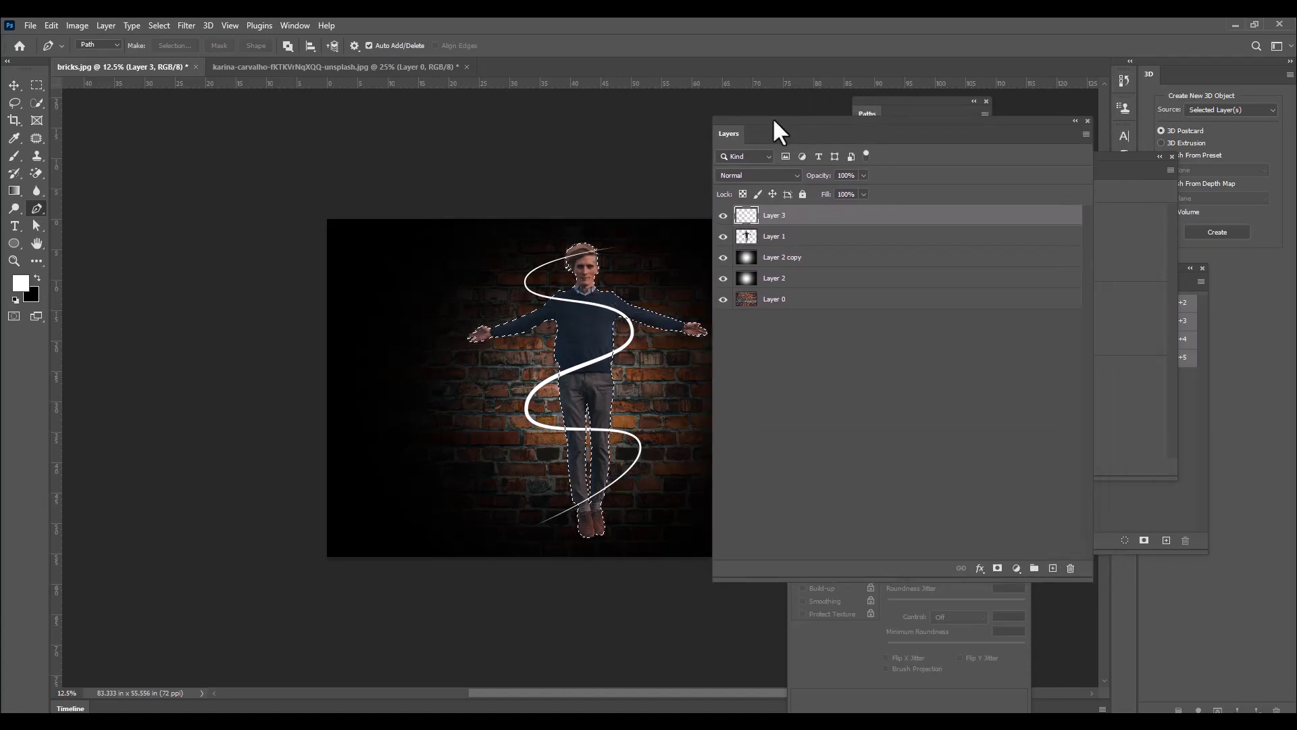
{"action": "left_click", "coordinate": [997, 570]}
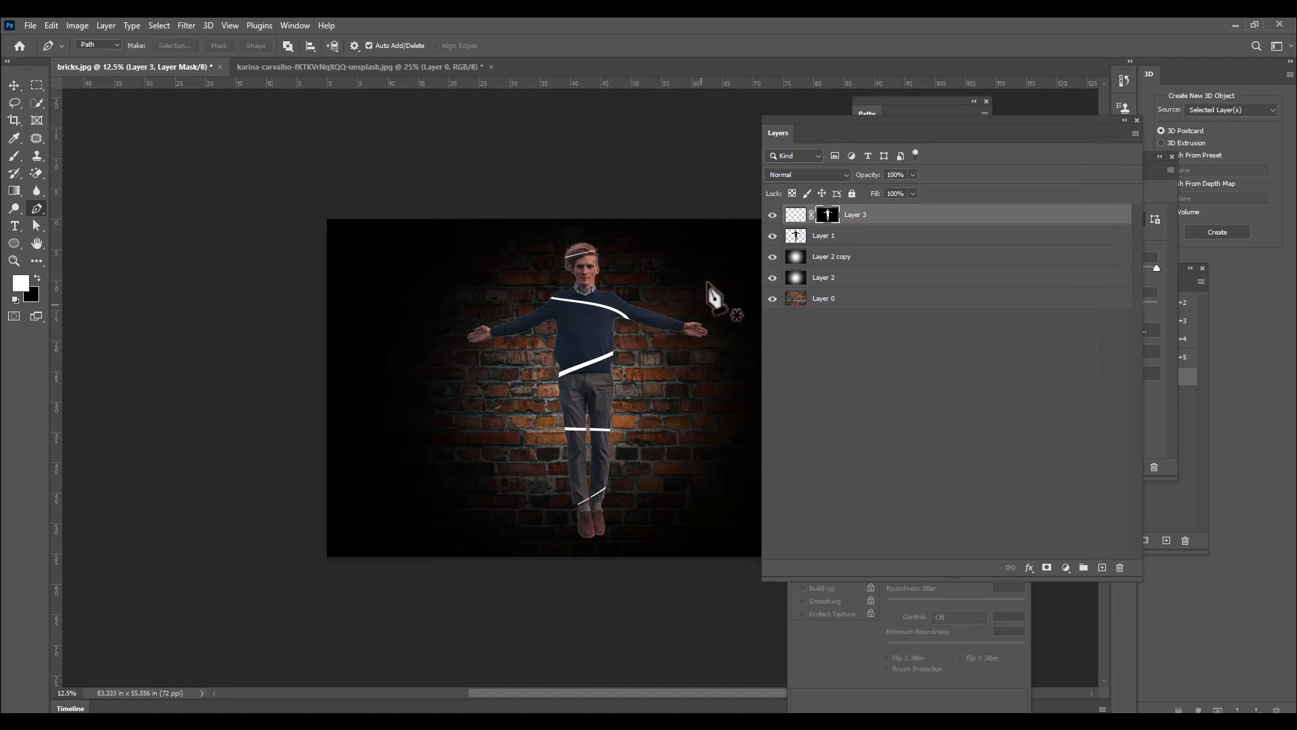
Invert Layer 3's mask to hide the spiral wherever it crosses the man
{"action": "left_click_drag", "start_coordinate": [837, 122], "coordinate": [822, 124]}
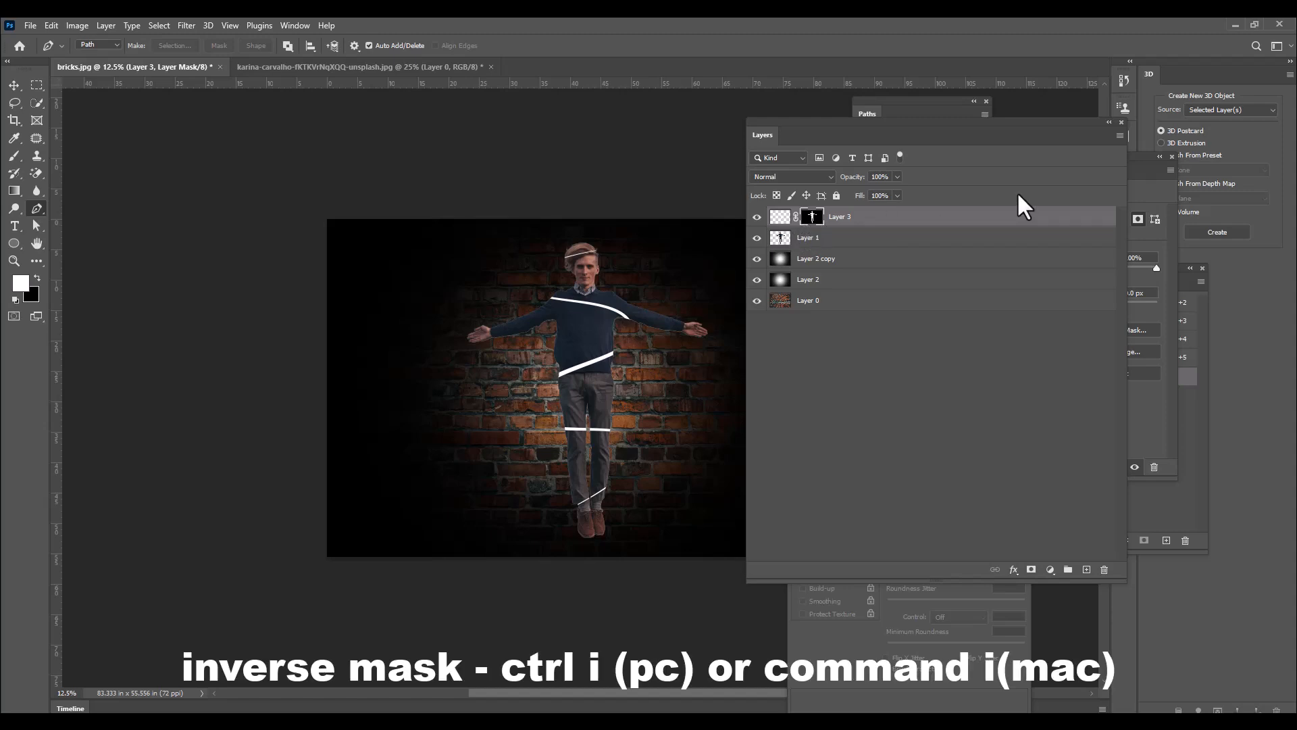
{"action": "key", "text": "ctrl+i"}
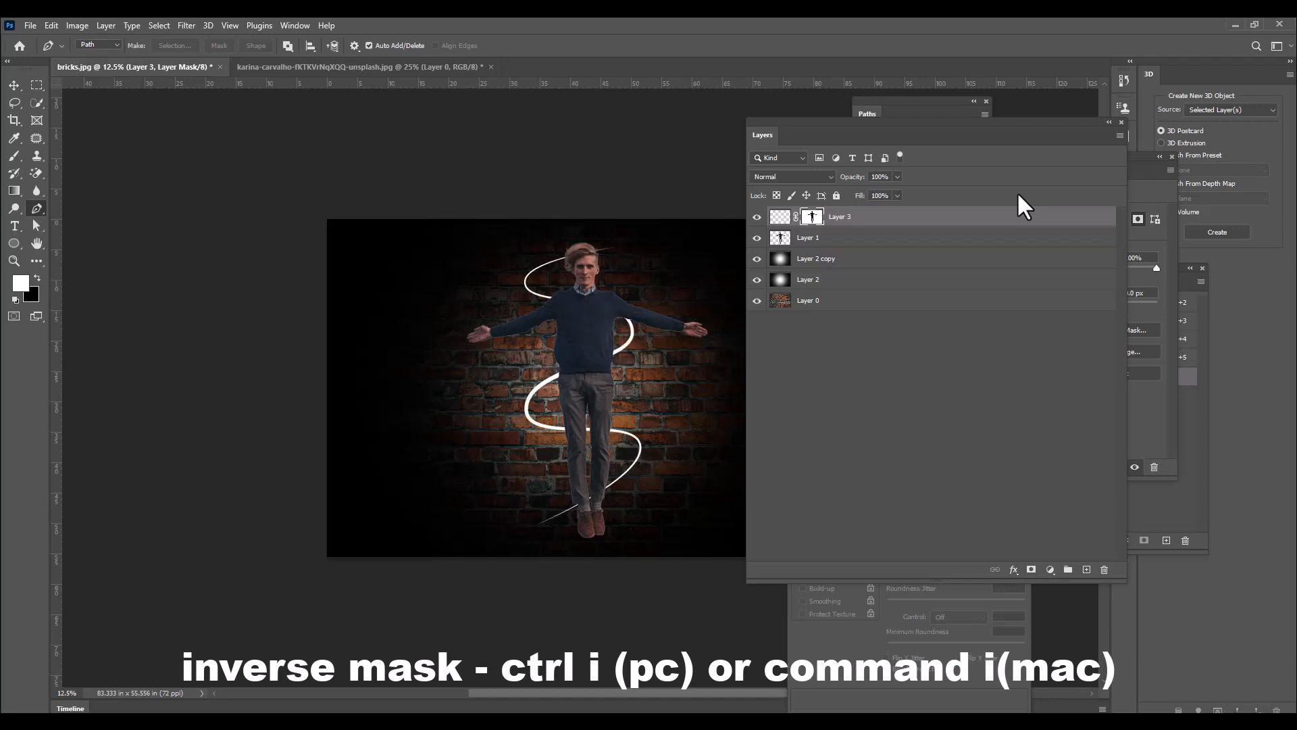
{"action": "left_click", "coordinate": [820, 114]}
{"action": "key", "text": "ctrl+z"}
{"action": "left_click_drag", "start_coordinate": [796, 120], "coordinate": [818, 117]}
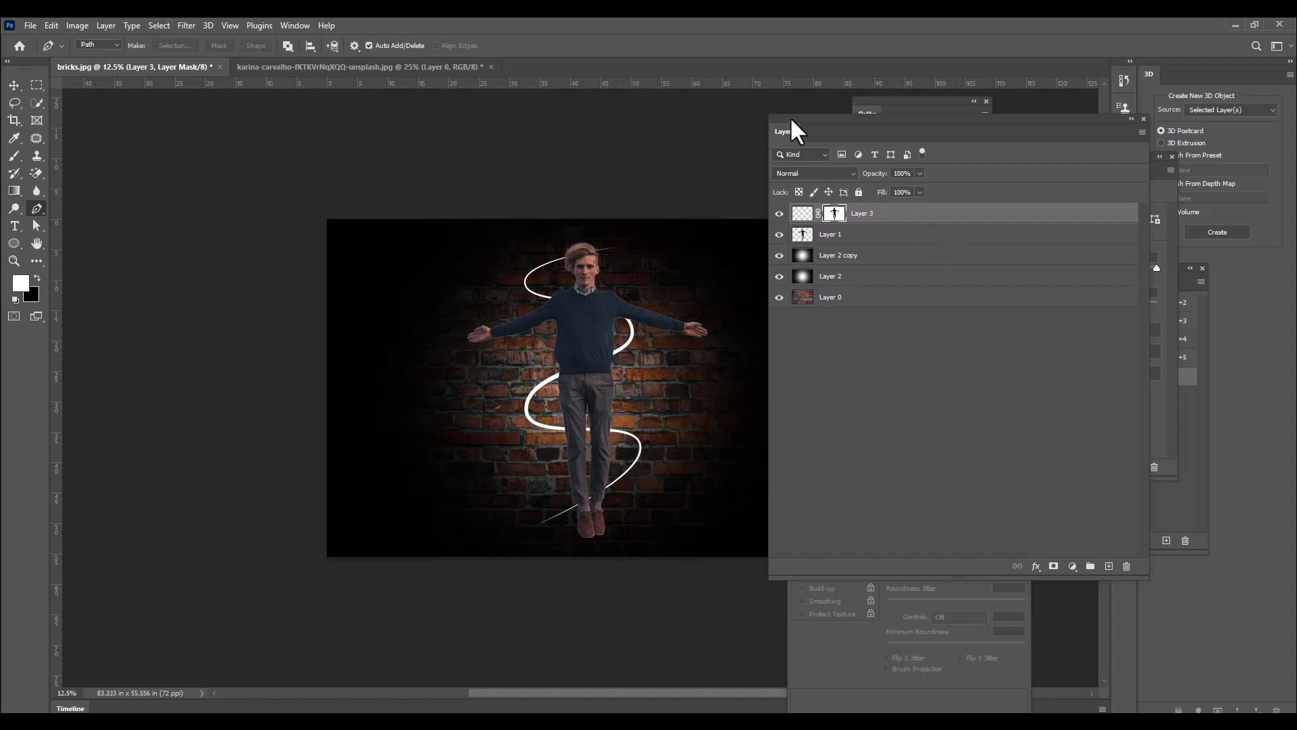
{"action": "mouse_move", "coordinate": [793, 122]}
{"action": "left_mouse_down"}
{"action": "mouse_move", "coordinate": [754, 125]}
{"action": "mouse_move", "coordinate": [817, 129]}
{"action": "left_mouse_up"}
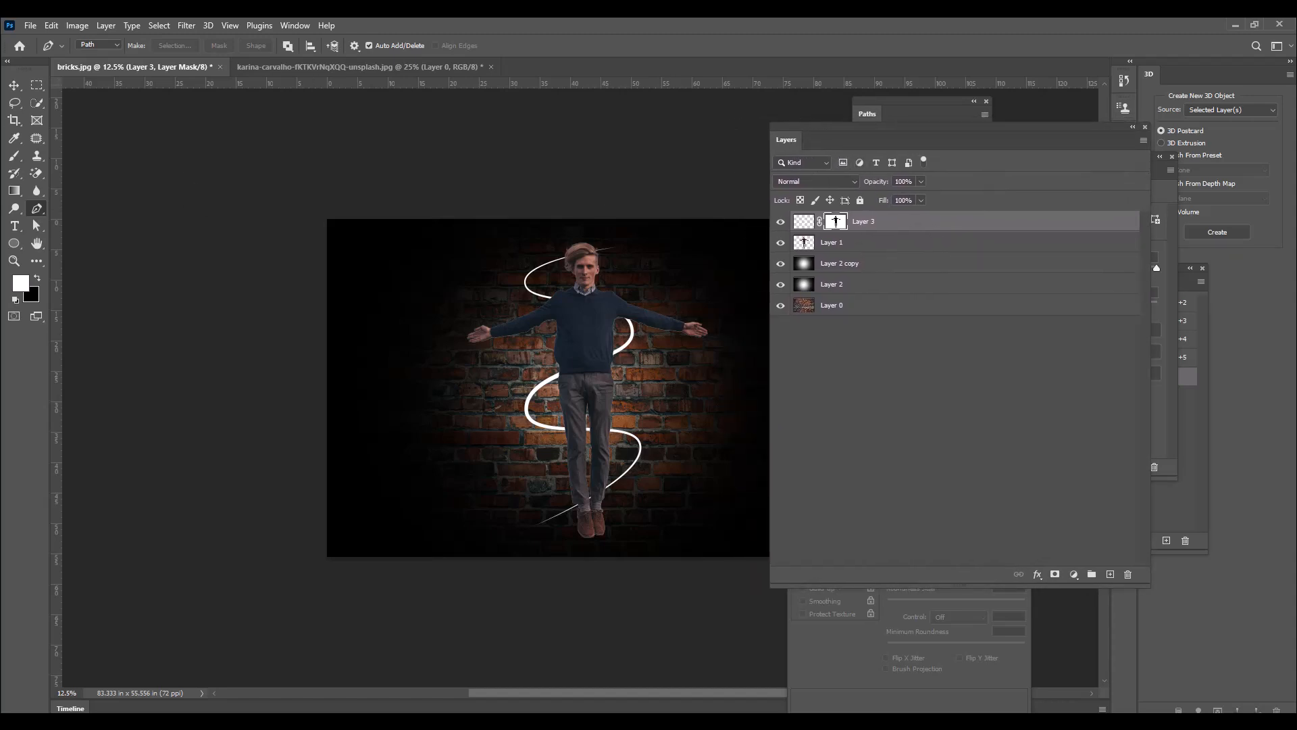
Paint with an enlarged white brush on Layer 3's mask to restore the spiral across the man's head, waist and lower legs
{"action": "left_click", "coordinate": [14, 156]}
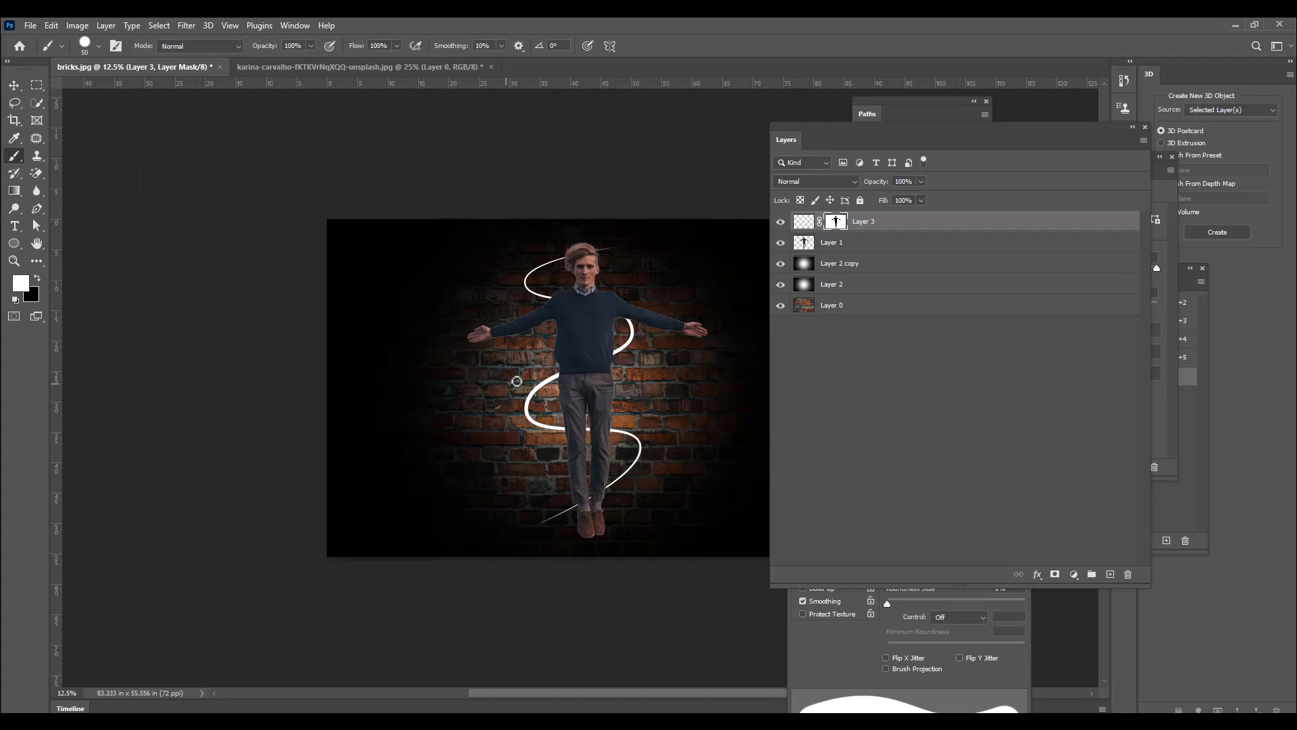
{"action": "key", "text": "bracketright"}
{"action": "key", "text": "bracketright"}
{"action": "key", "text": "bracketright"}
{"action": "key", "text": "bracketright"}
{"action": "key", "text": "bracketright"}
{"action": "key", "text": "bracketright"}
{"action": "key", "text": "bracketright"}
{"action": "key", "text": "bracketright"}
{"action": "key", "text": "bracketright"}
{"action": "key", "text": "bracketright"}
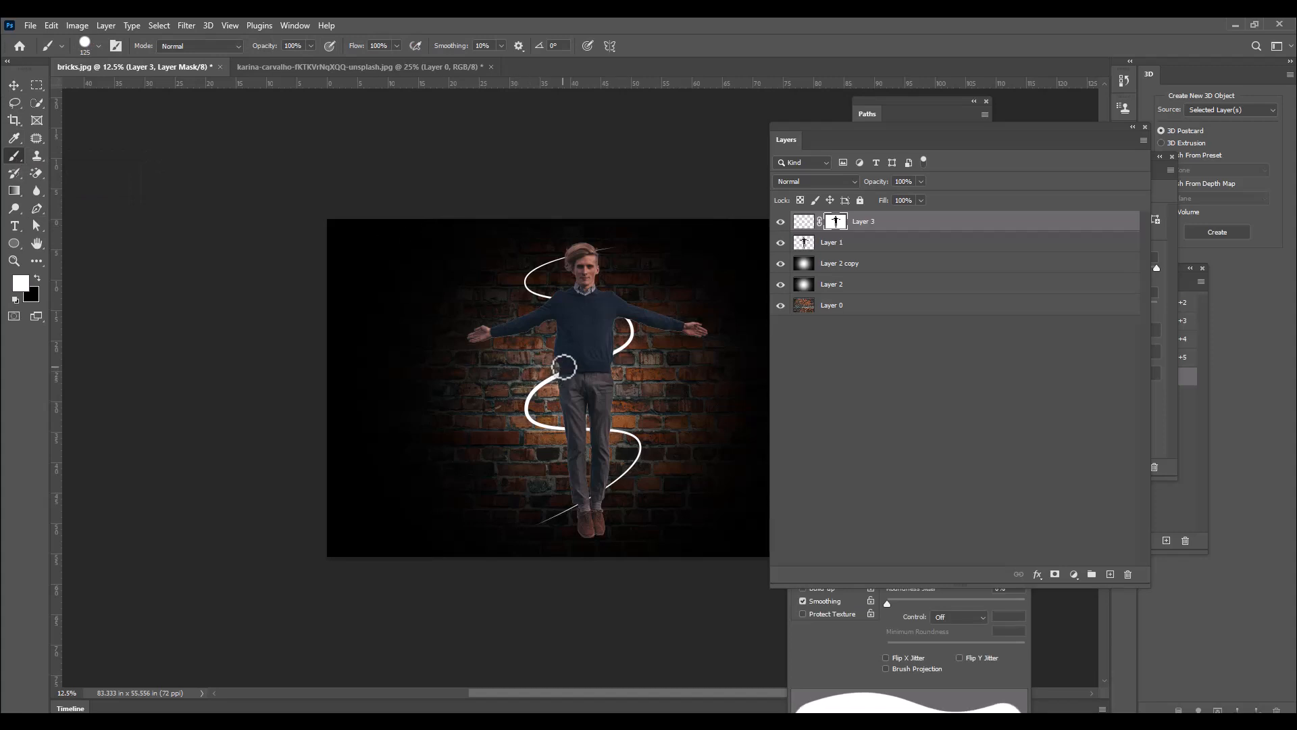
{"action": "key", "text": "bracketleft"}
Apply the layer mask permanently to the spiral on Layer 3
{"action": "left_click_drag", "start_coordinate": [815, 126], "coordinate": [832, 128]}
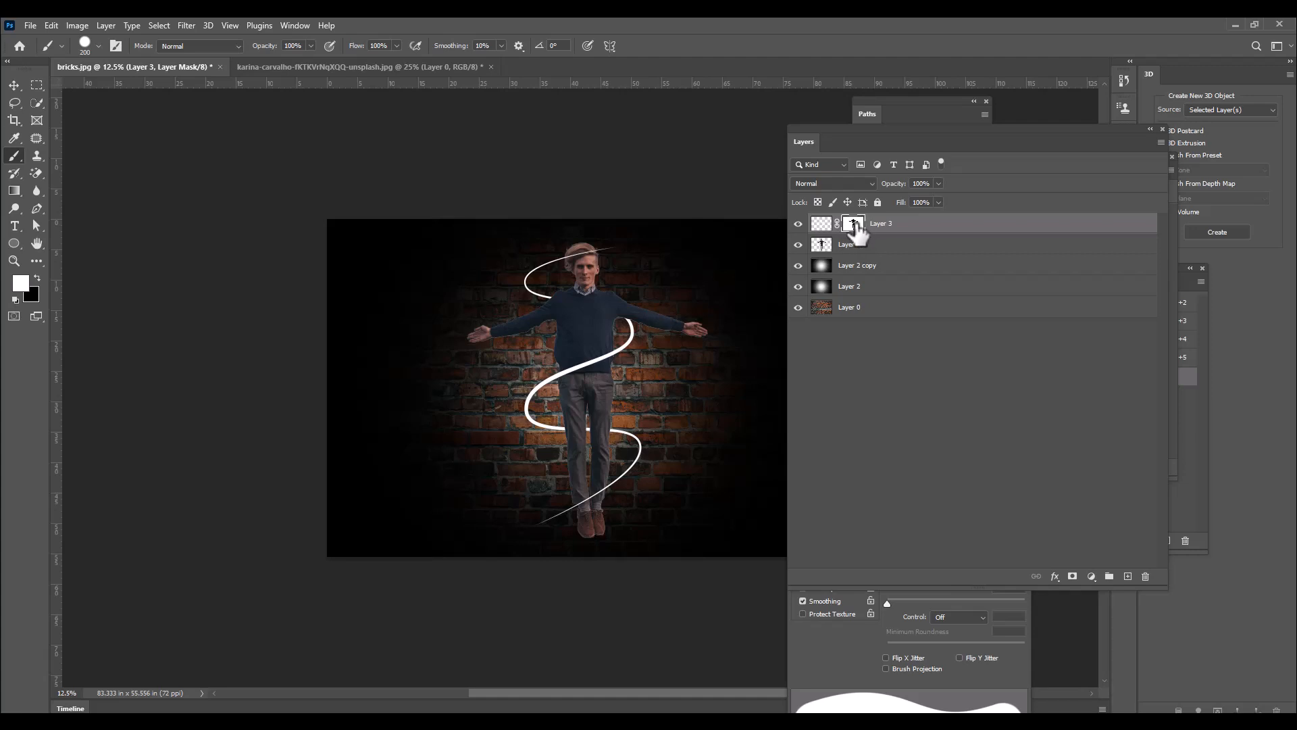
{"action": "right_click", "coordinate": [854, 225]}
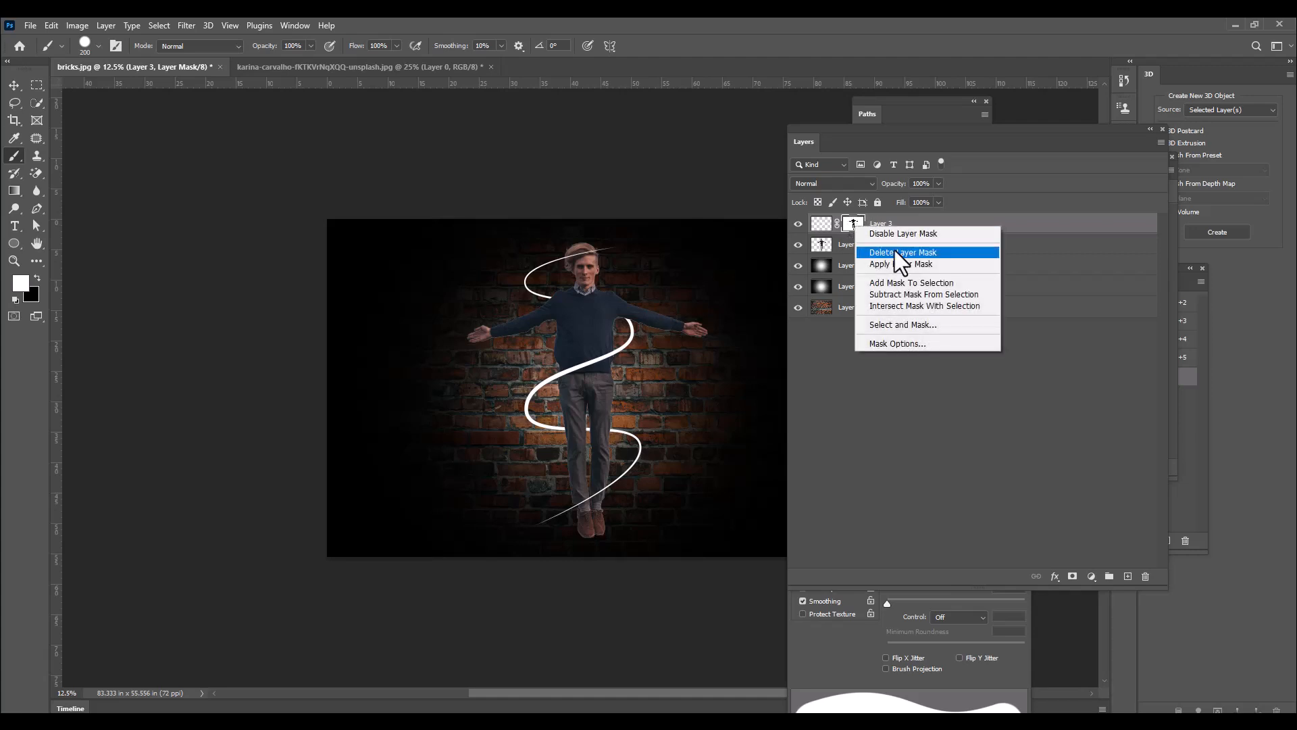
{"action": "left_click", "coordinate": [943, 263]}
{"action": "left_click_drag", "start_coordinate": [821, 128], "coordinate": [821, 129]}
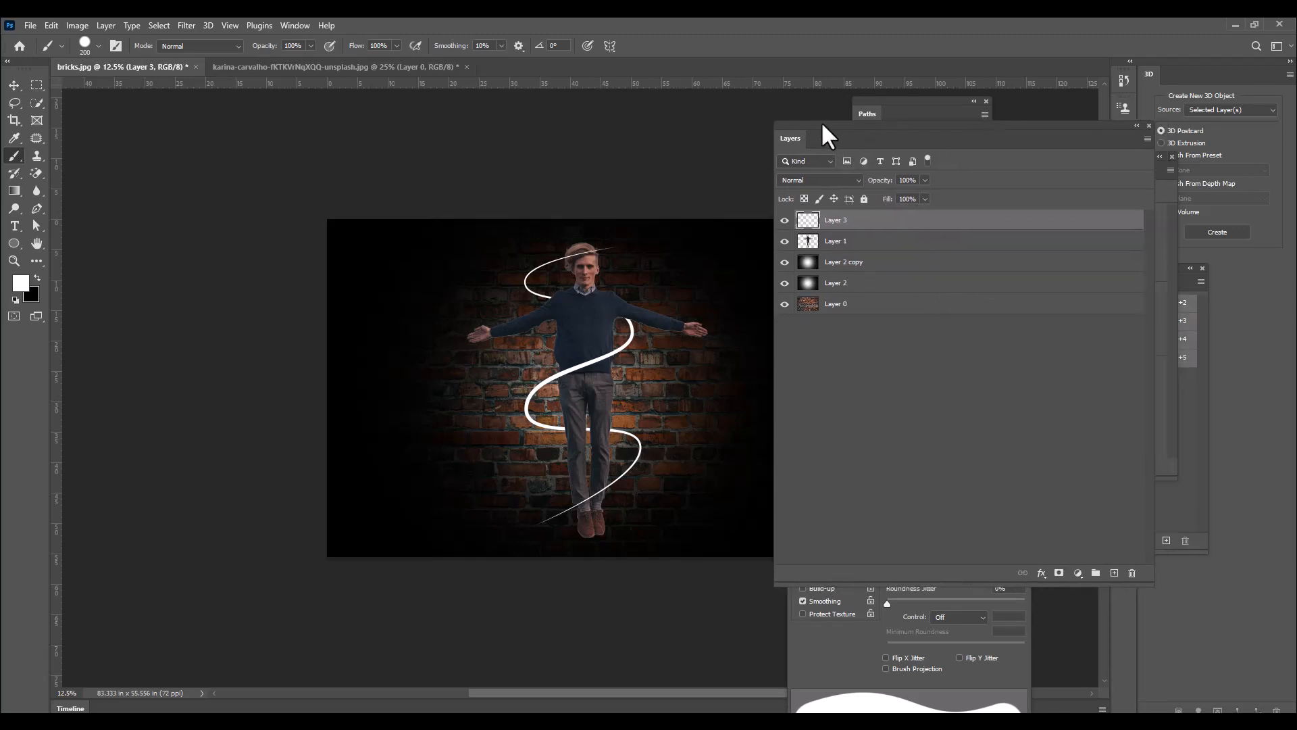
Add a yellow Inner Glow layer style to the spiral on Layer 3 and set its size to 13 px
{"action": "double_click", "coordinate": [920, 225]}
{"action": "left_click_drag", "start_coordinate": [740, 88], "coordinate": [791, 72]}
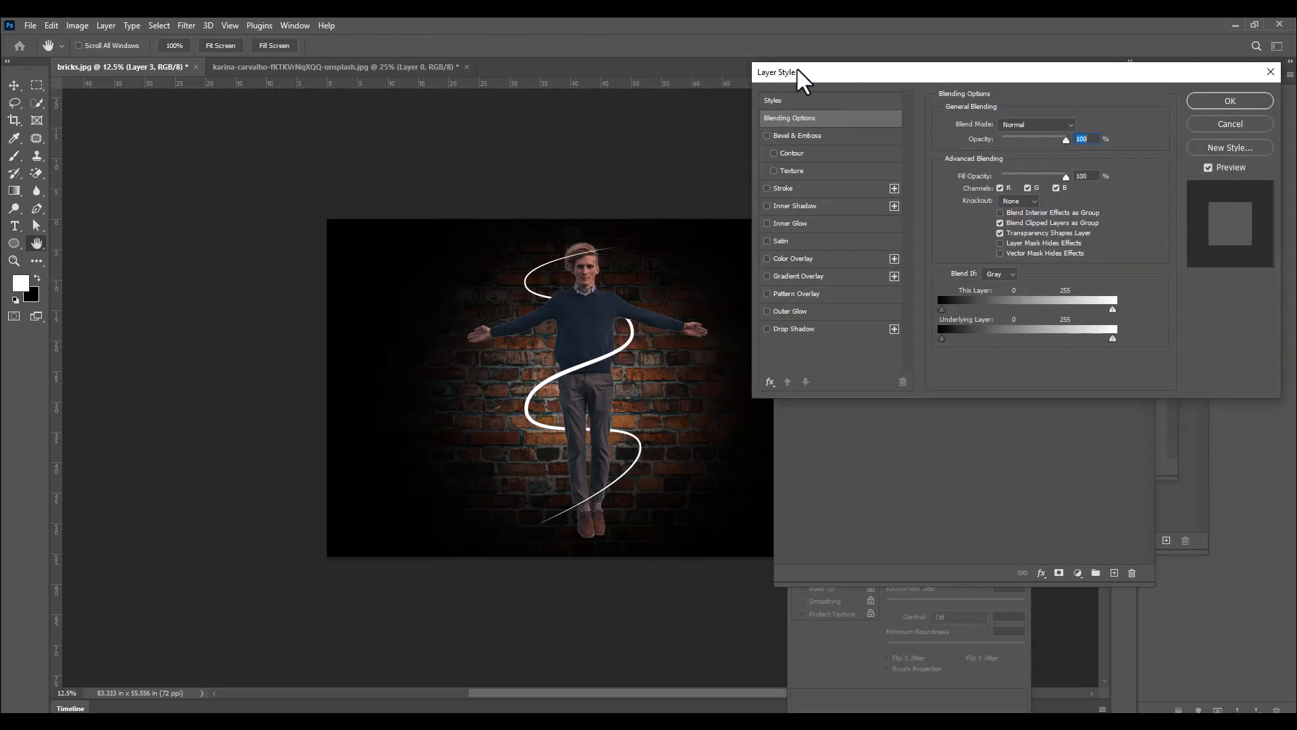
{"action": "left_click_drag", "start_coordinate": [799, 79], "coordinate": [788, 84]}
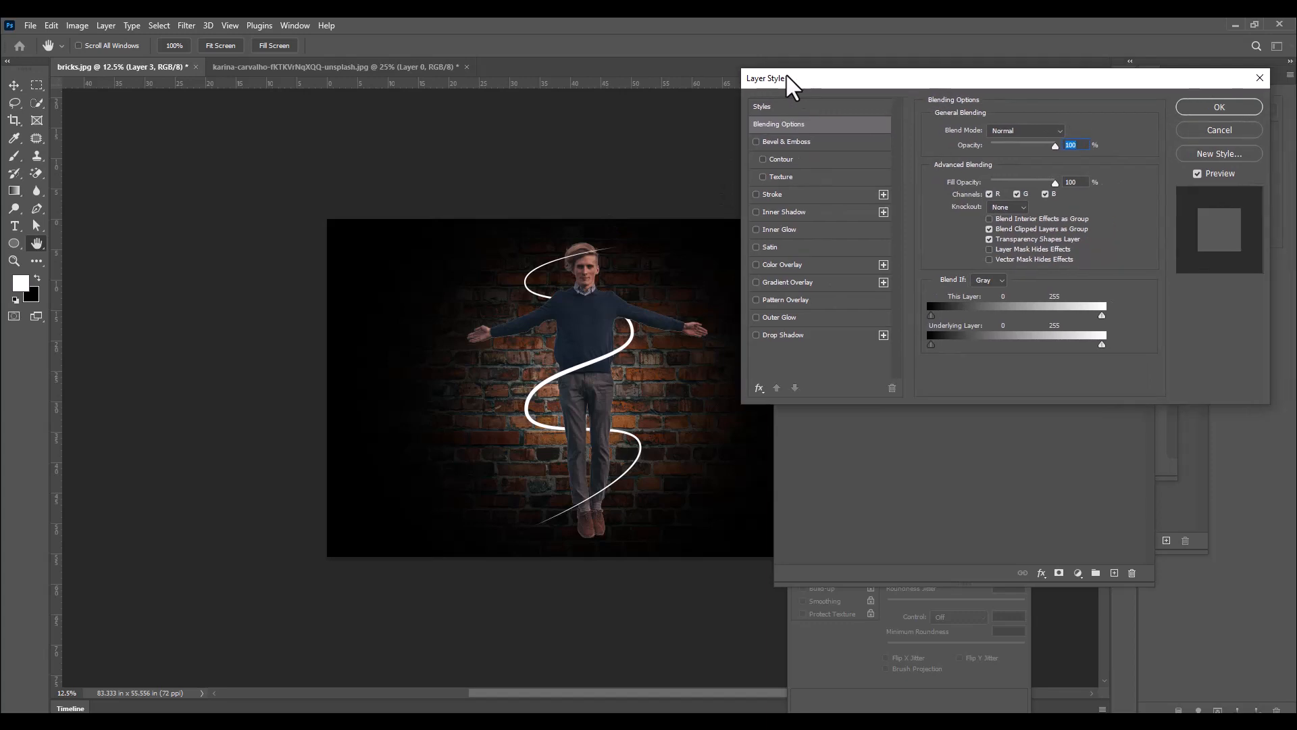
{"action": "left_click", "coordinate": [778, 230]}
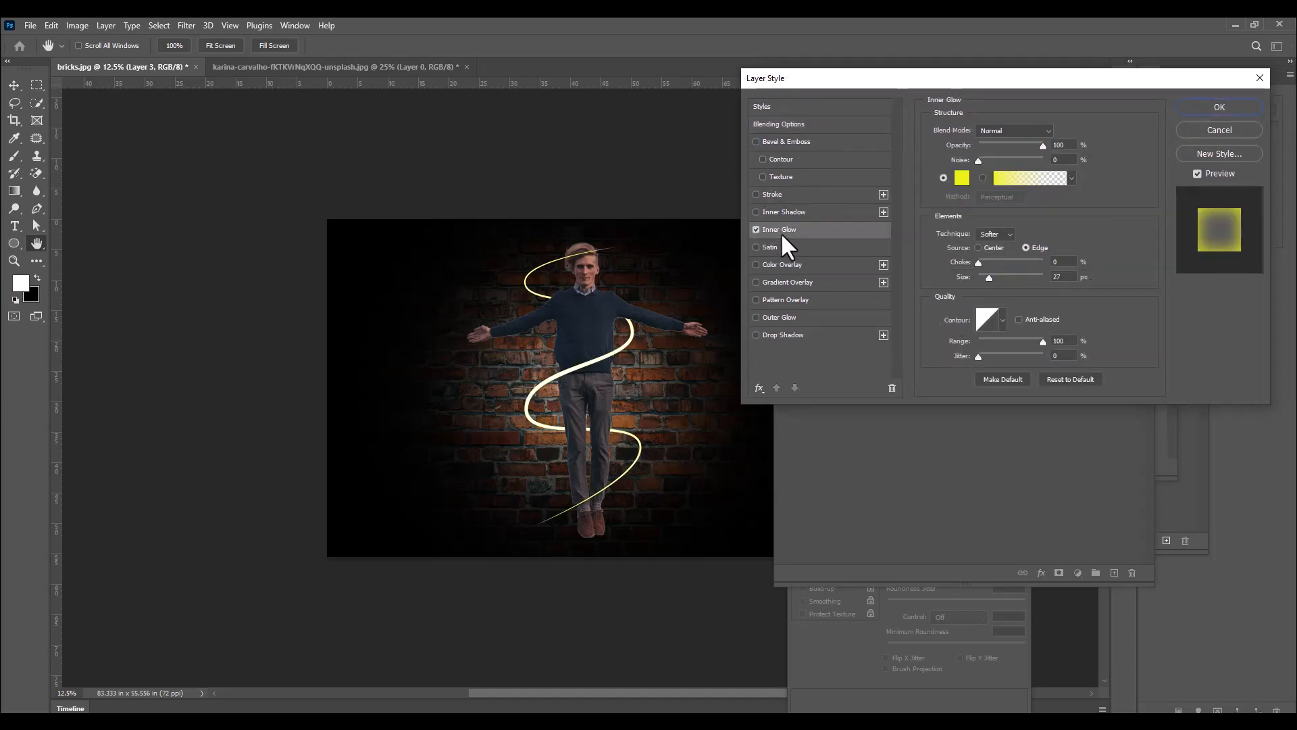
{"action": "left_click", "coordinate": [889, 78]}
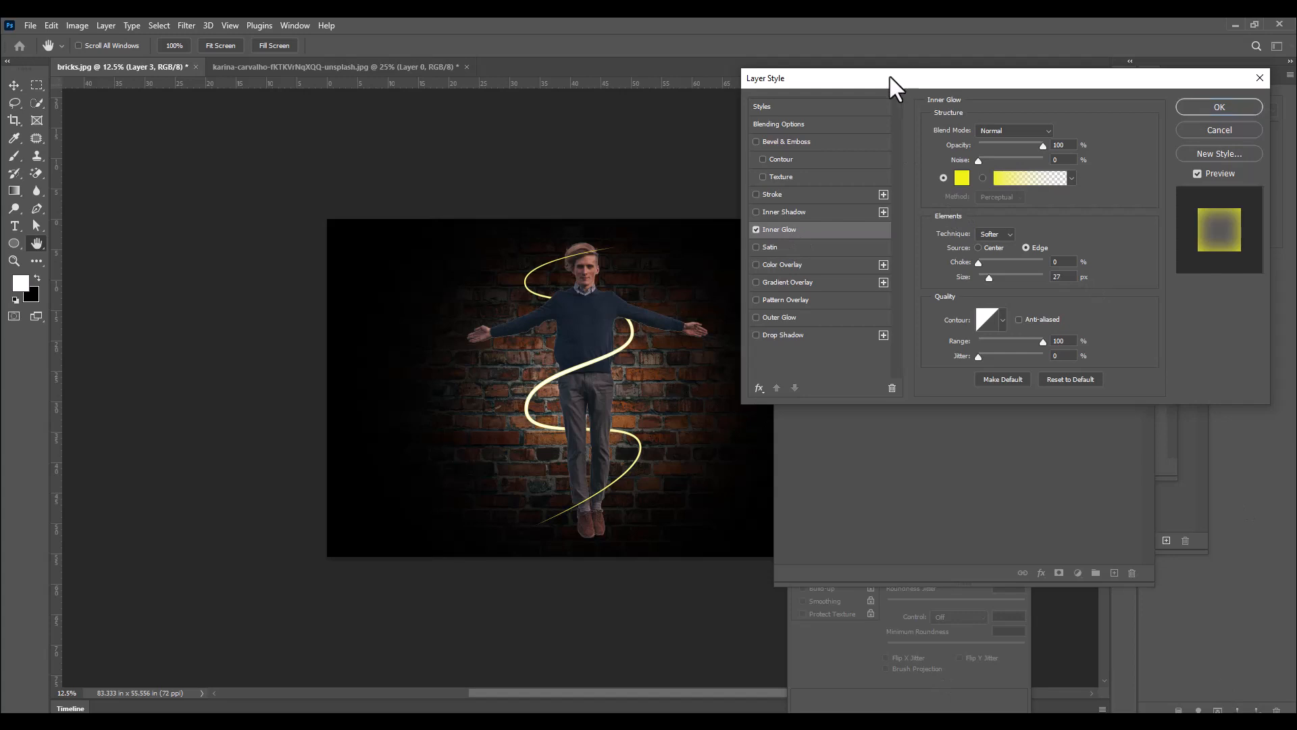
{"action": "left_click_drag", "start_coordinate": [887, 79], "coordinate": [854, 84]}
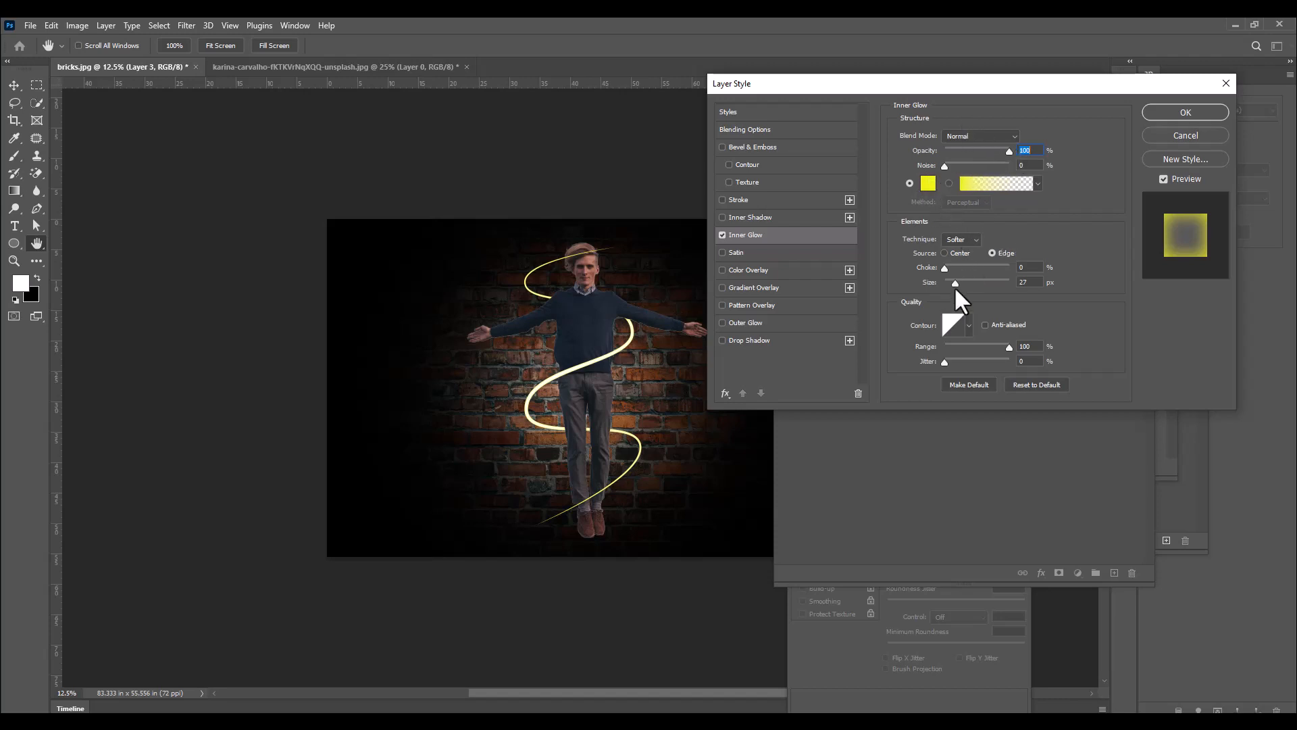
{"action": "left_click_drag", "start_coordinate": [955, 281], "coordinate": [951, 283]}
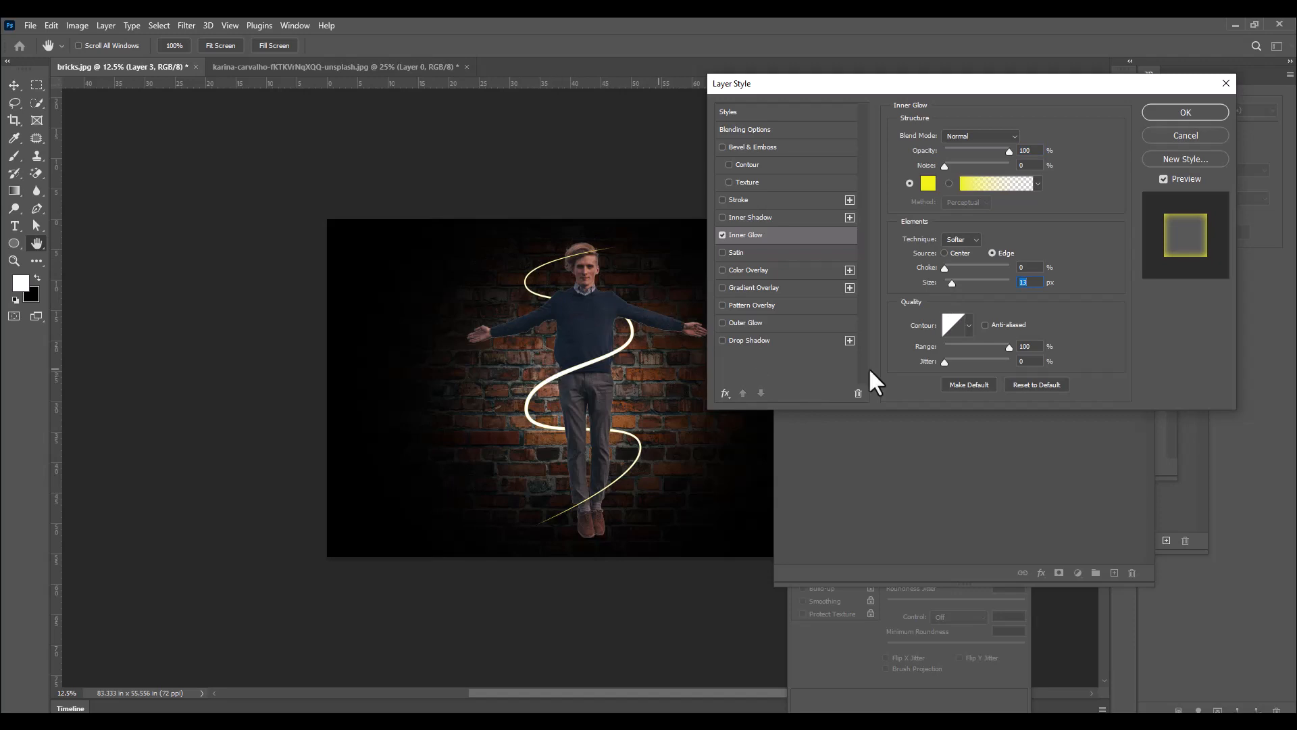
Try lowering the Inner Glow range to 10% and restore it to 100%
{"action": "left_click_drag", "start_coordinate": [1009, 347], "coordinate": [950, 354]}
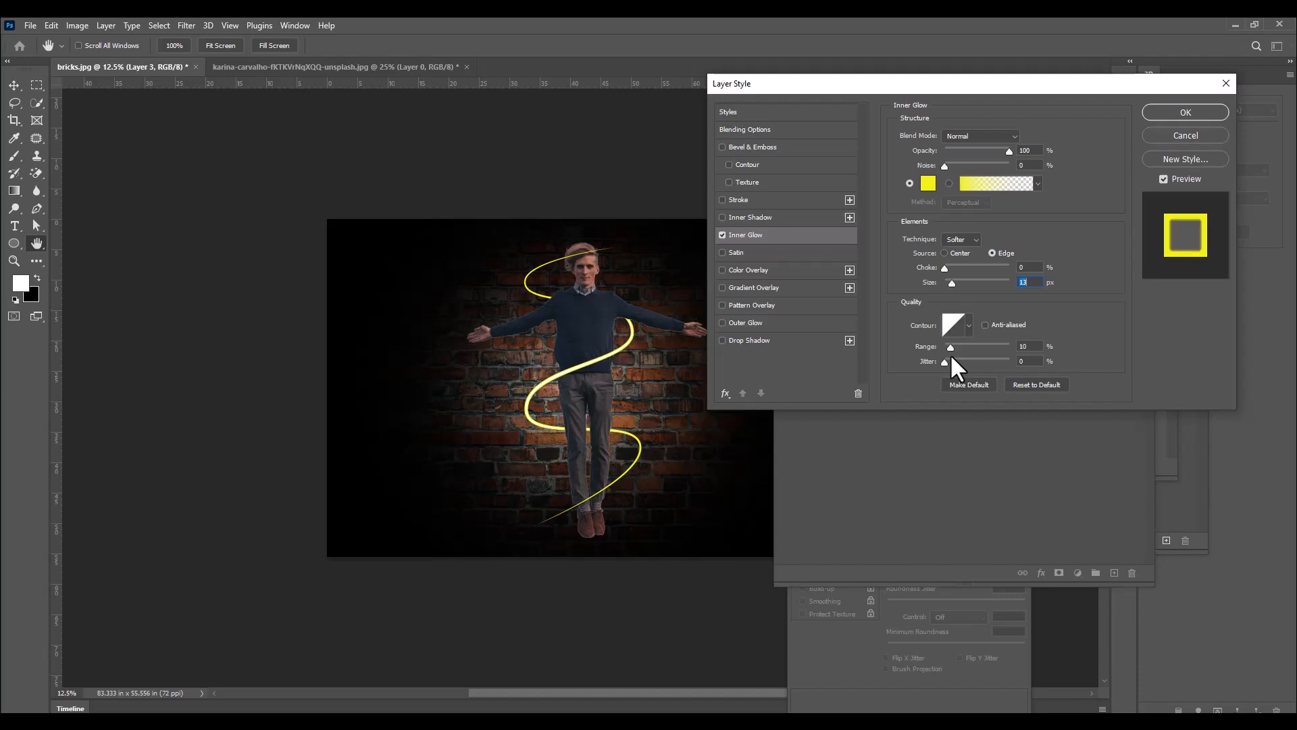
{"action": "left_click_drag", "start_coordinate": [949, 354], "coordinate": [1023, 346]}
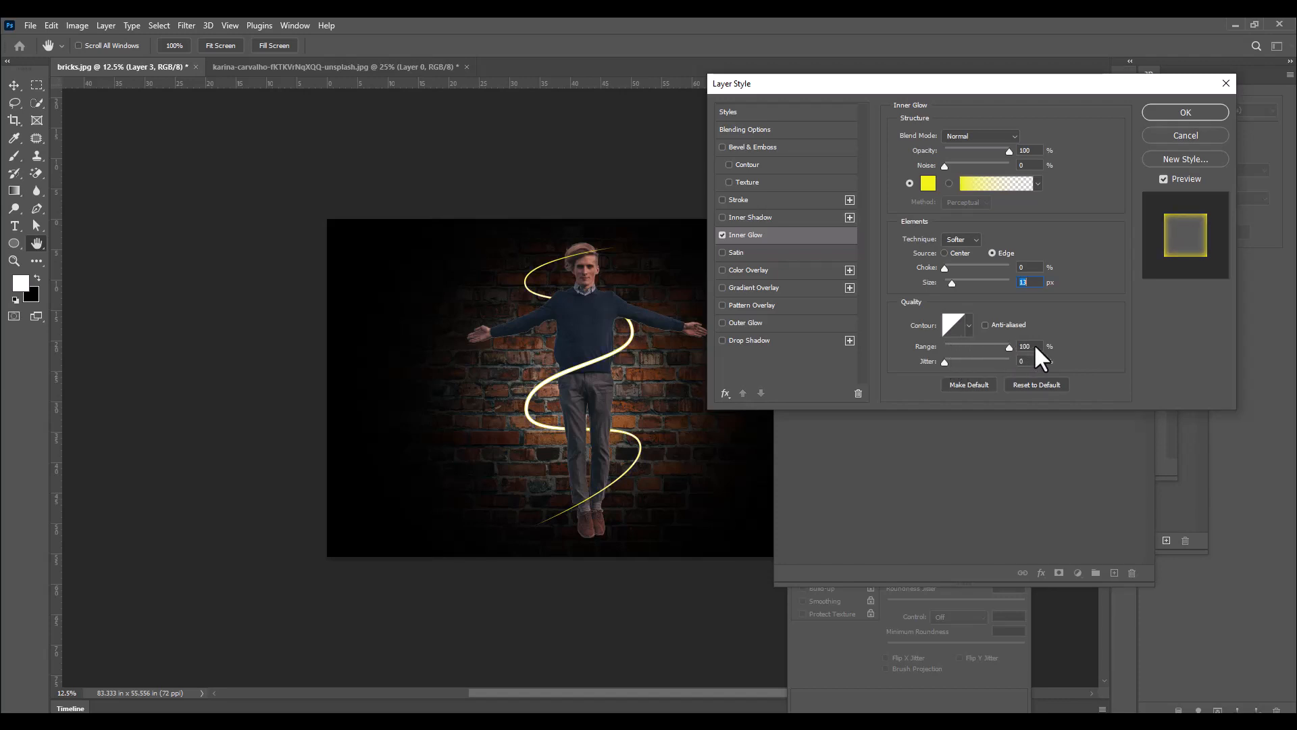
{"action": "left_click", "coordinate": [1033, 345]}
Add an Outer Glow to the spiral, copy its yellow color code f6ff00, and set the glow's size to 59 px
{"action": "left_click", "coordinate": [747, 322]}
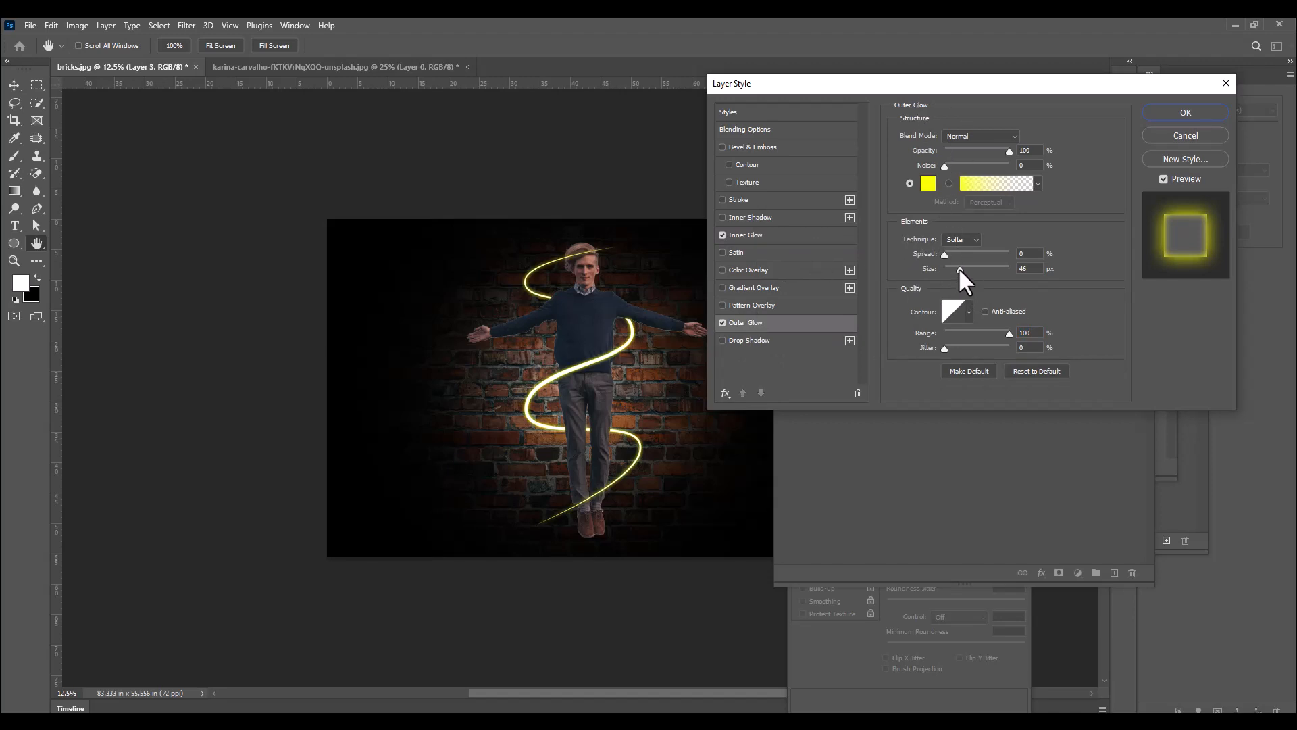
{"action": "left_click_drag", "start_coordinate": [958, 269], "coordinate": [954, 269]}
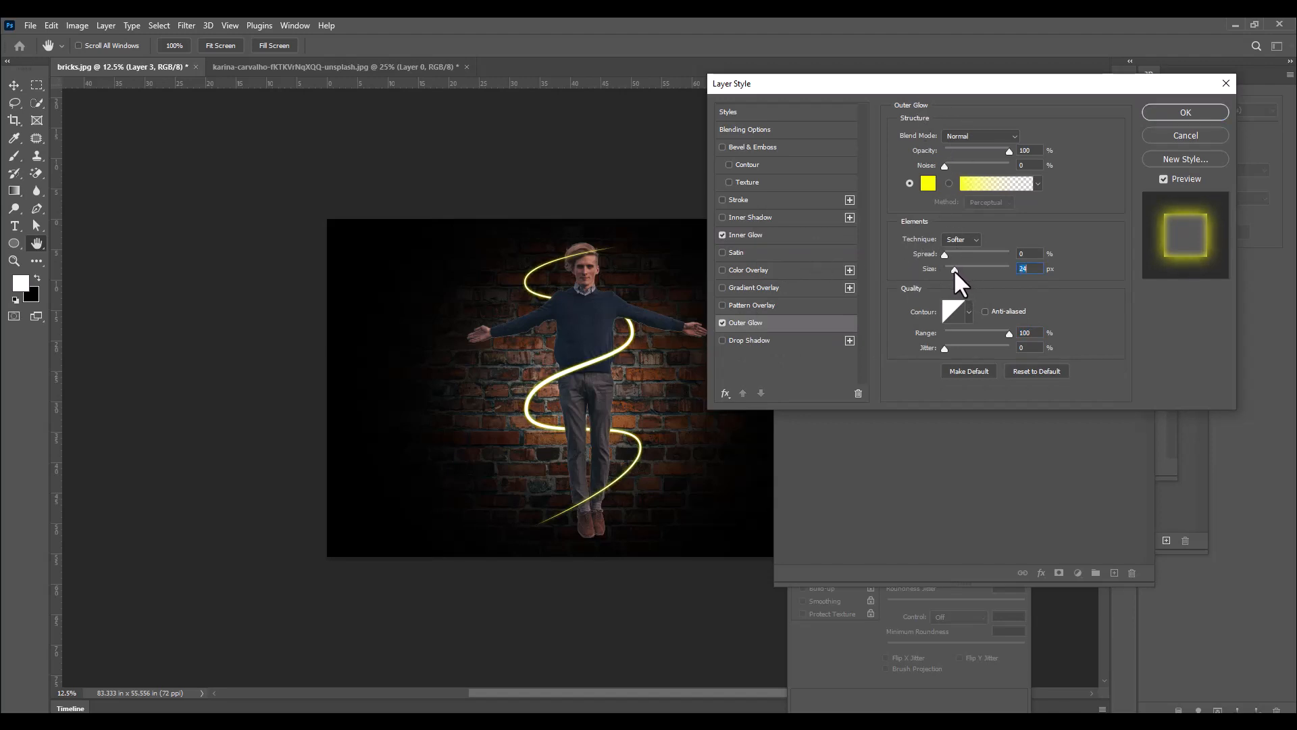
{"action": "left_click", "coordinate": [925, 185]}
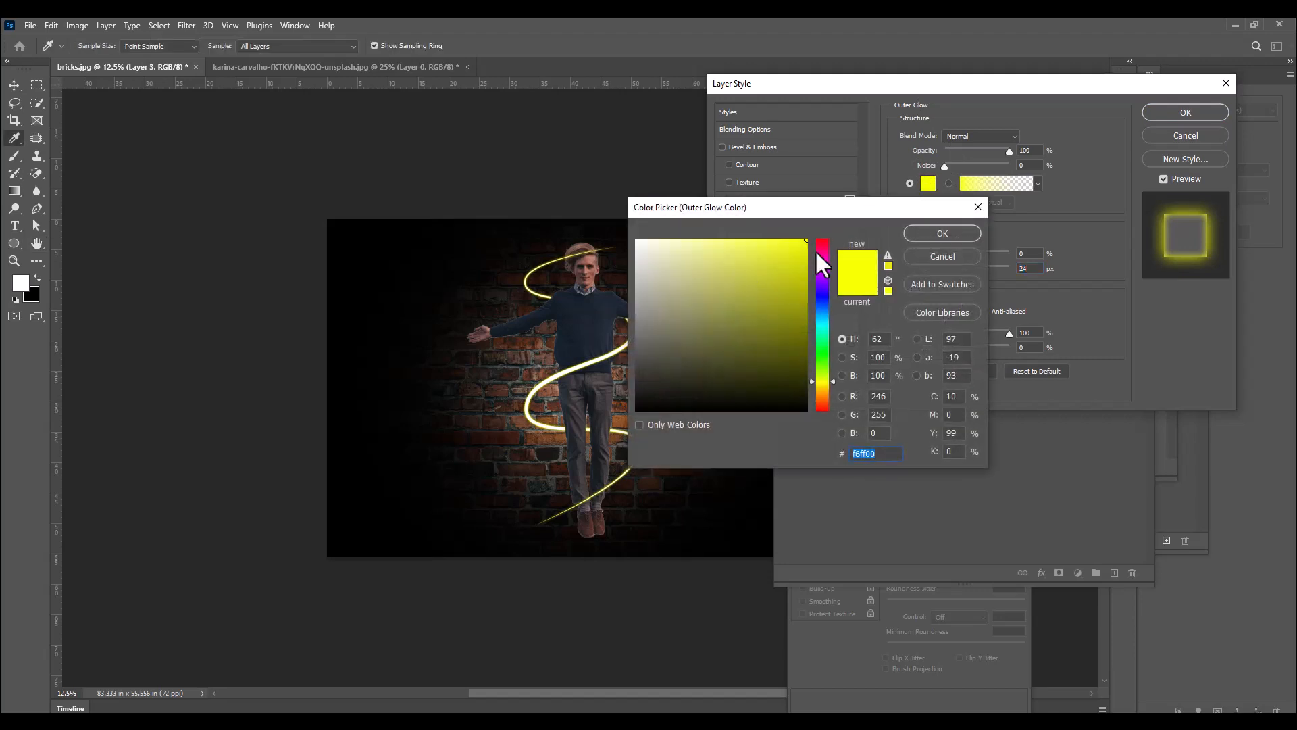
{"action": "right_click", "coordinate": [868, 453]}
{"action": "left_click", "coordinate": [908, 501]}
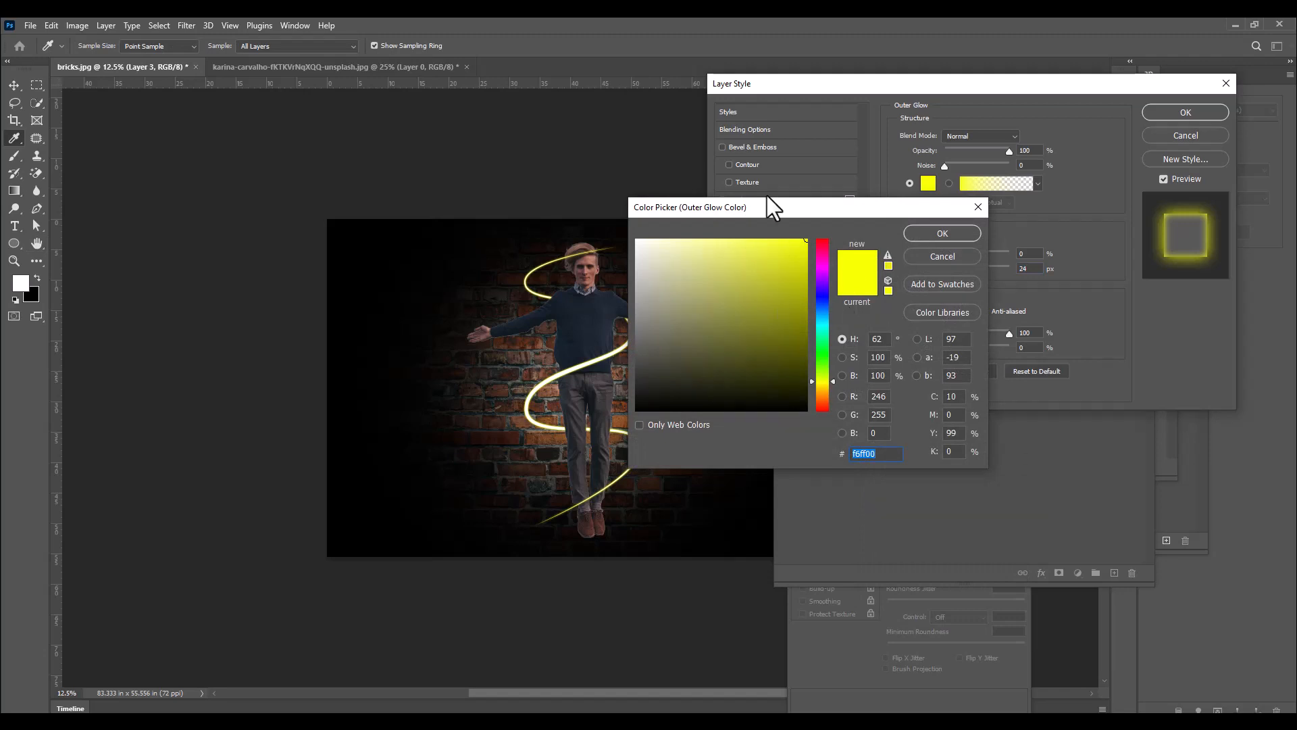
{"action": "left_click_drag", "start_coordinate": [767, 211], "coordinate": [769, 181]}
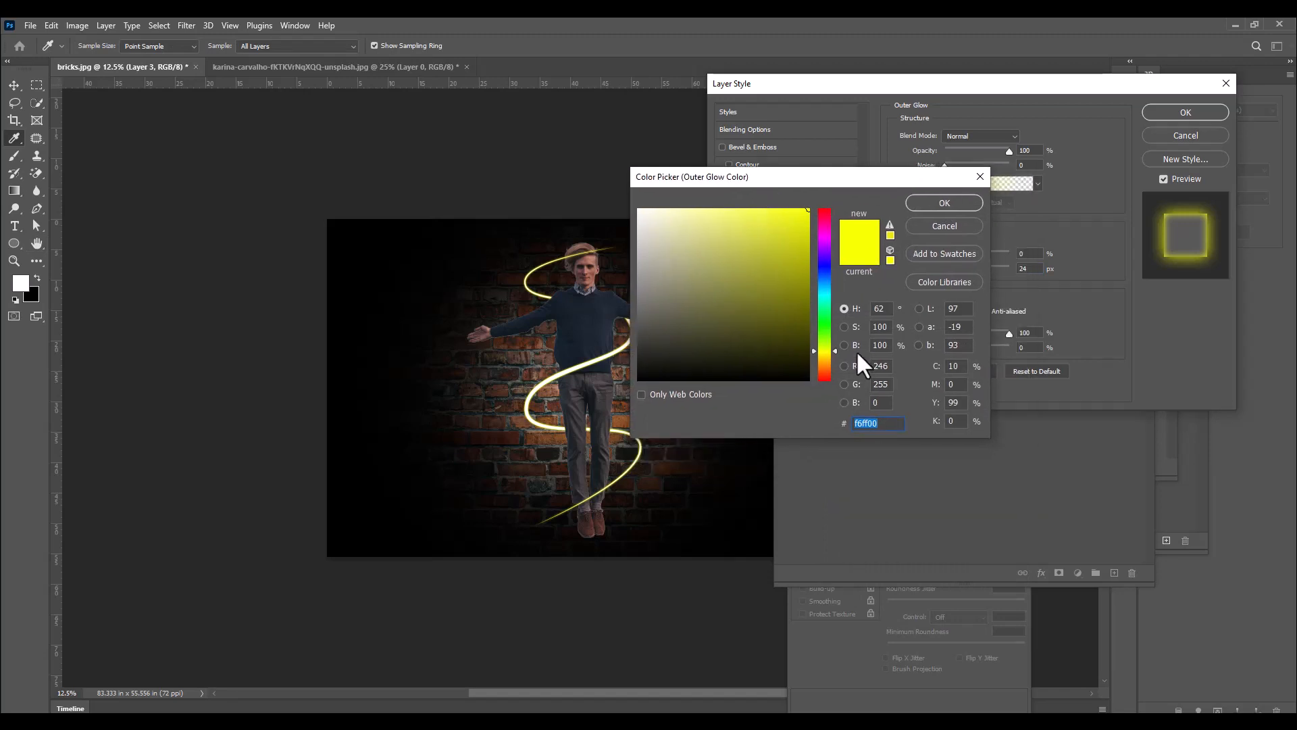
{"action": "left_click", "coordinate": [947, 201]}
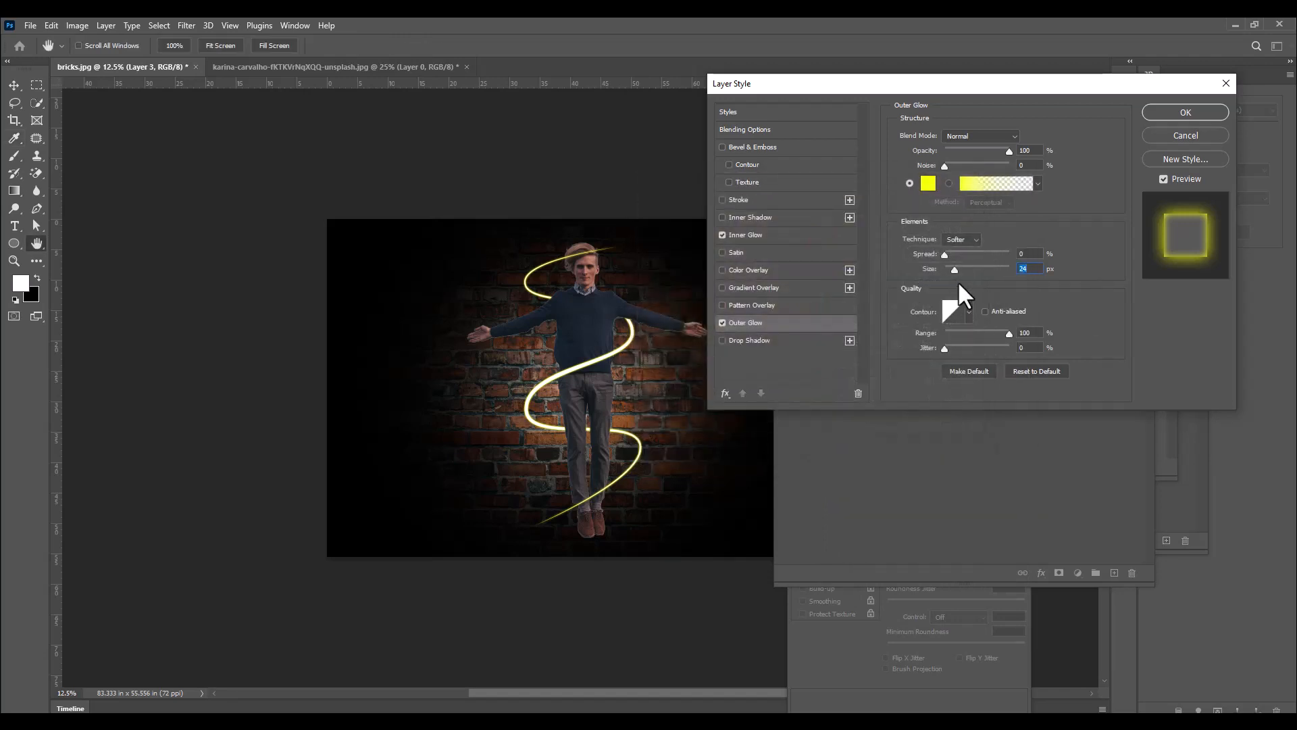
{"action": "left_click_drag", "start_coordinate": [955, 269], "coordinate": [962, 269]}
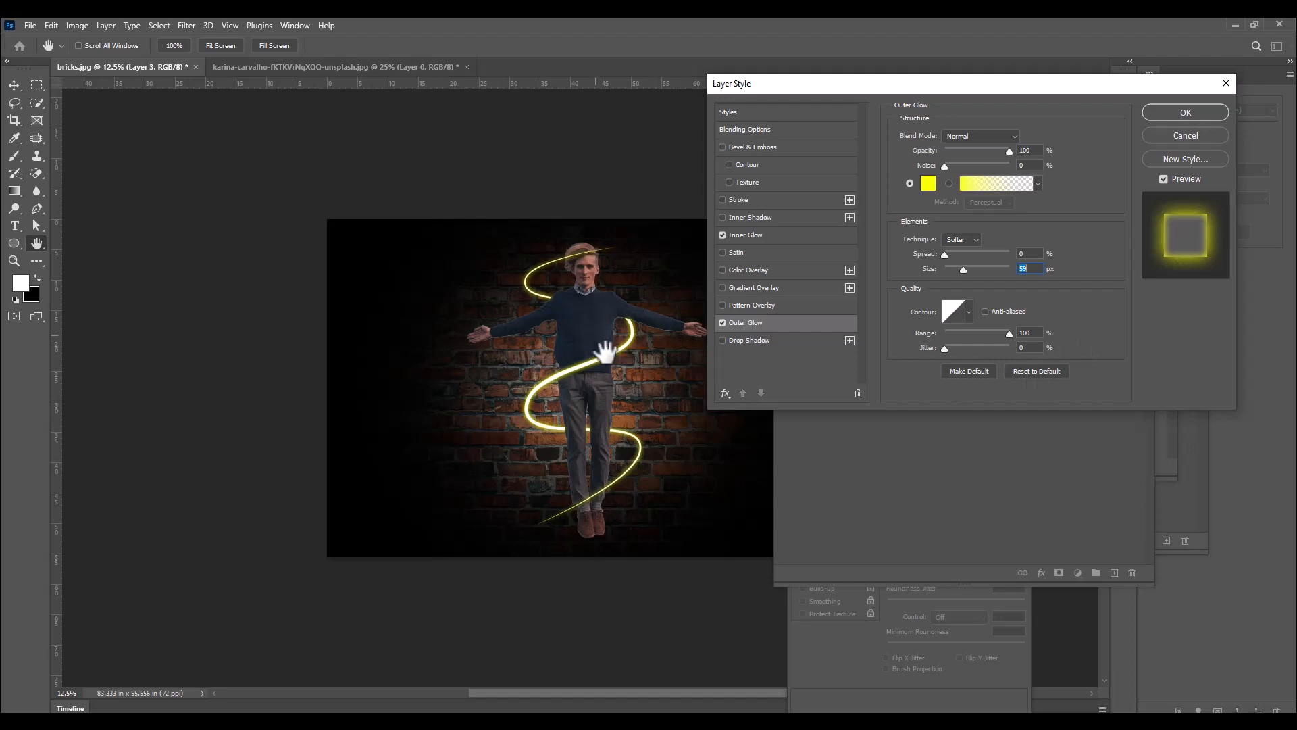
Add a yellow Drop Shadow to the spiral with the Linear Dodge (Add) blend mode
{"action": "left_click", "coordinate": [755, 339]}
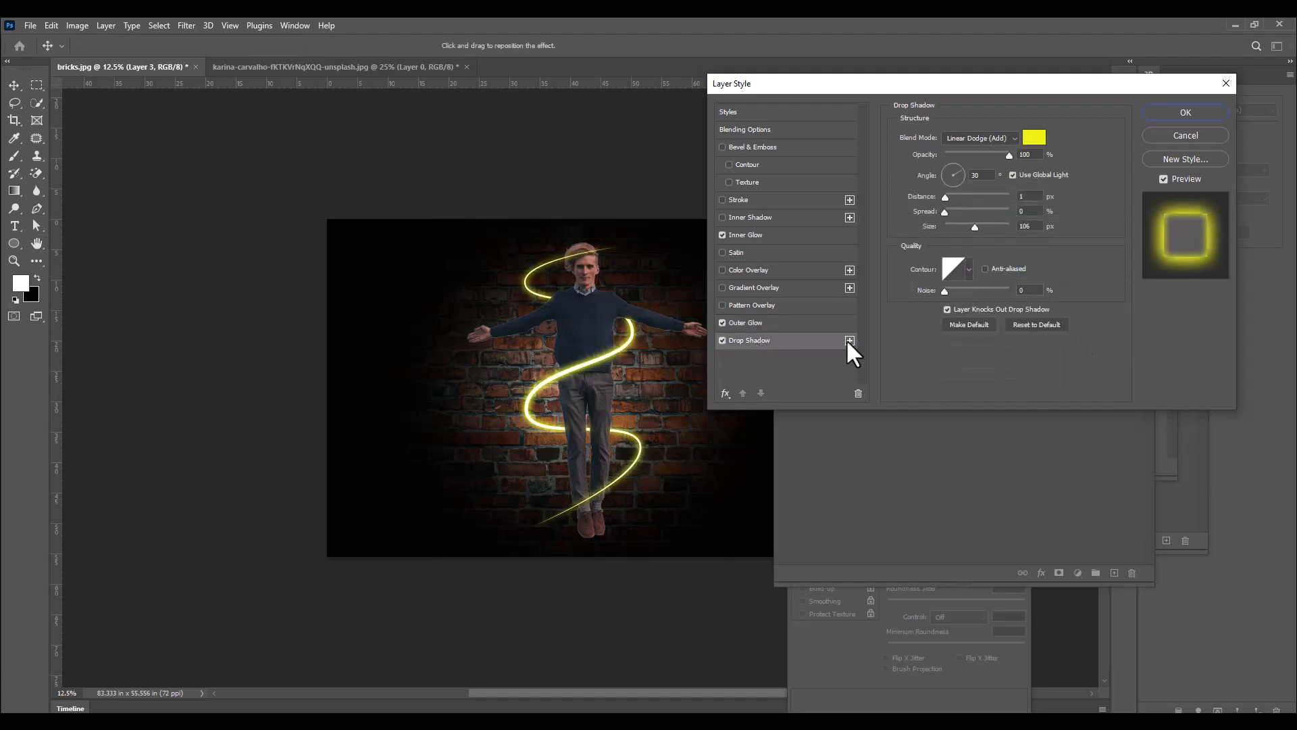
{"action": "left_click", "coordinate": [975, 138]}
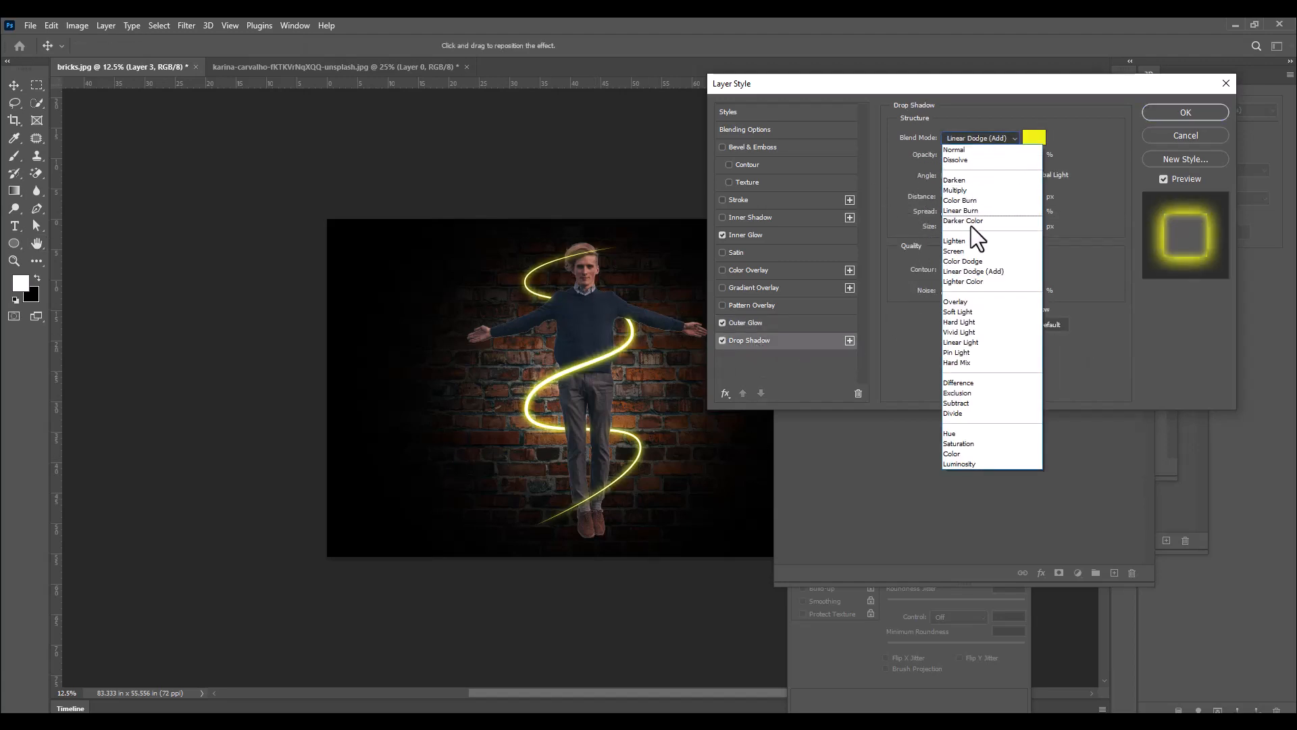
{"action": "left_click", "coordinate": [980, 270]}
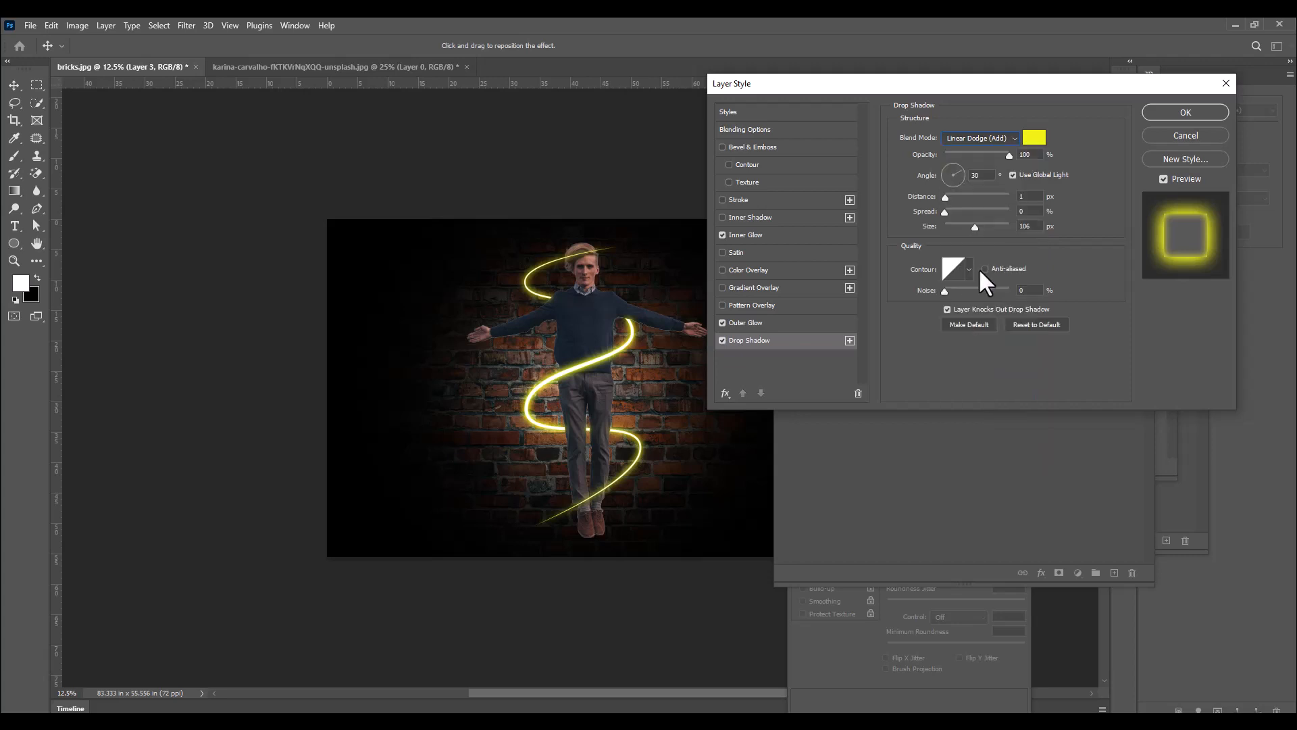
{"action": "left_click_drag", "start_coordinate": [874, 86], "coordinate": [820, 82]}
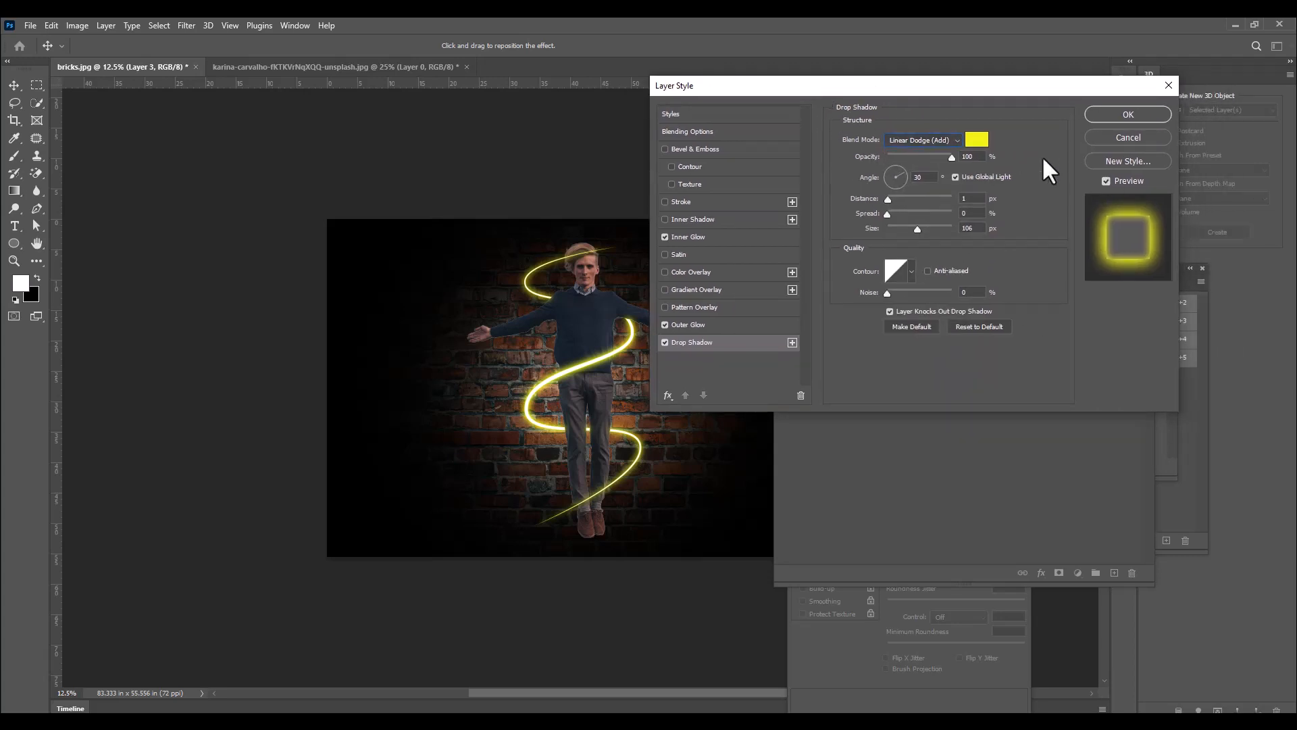
{"action": "left_click_drag", "start_coordinate": [878, 85], "coordinate": [893, 81]}
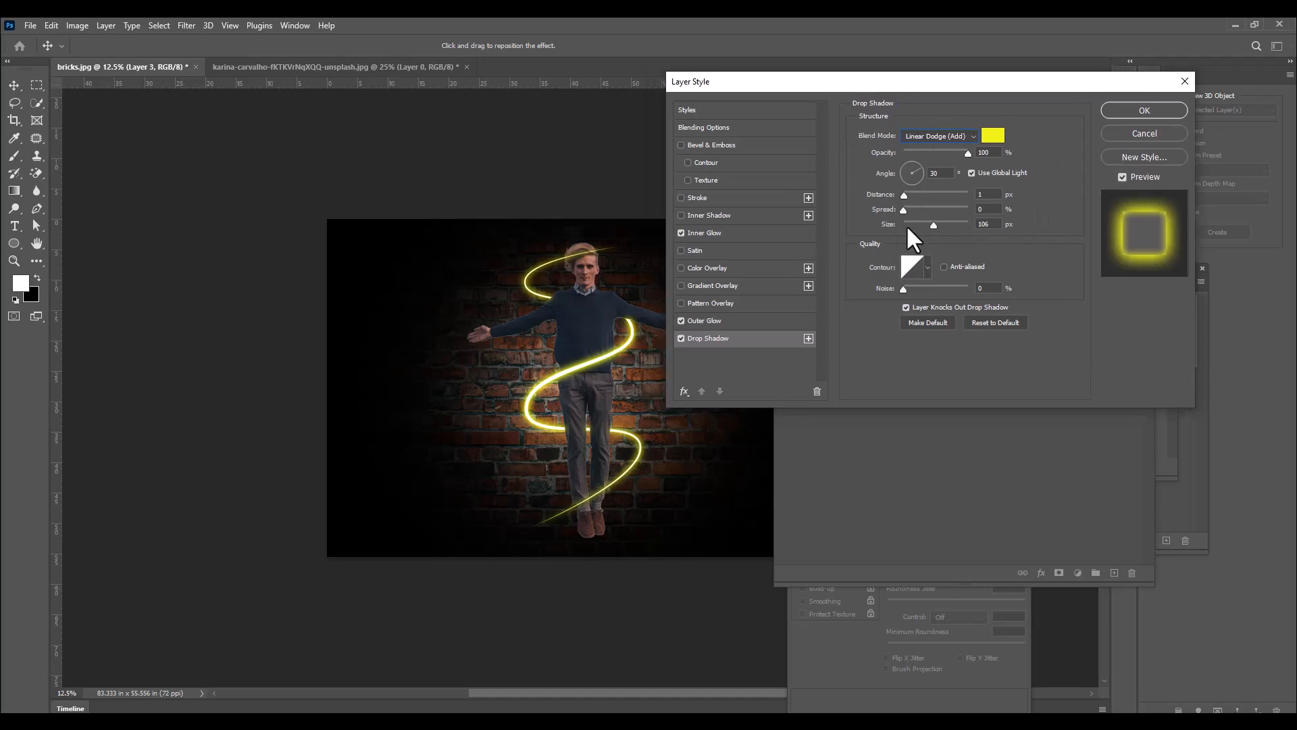
Set the Drop Shadow size to 220 px and apply the layer style to the spiral
{"action": "mouse_move", "coordinate": [933, 225]}
{"action": "left_mouse_down"}
{"action": "mouse_move", "coordinate": [906, 229]}
{"action": "mouse_move", "coordinate": [954, 228]}
{"action": "left_mouse_up"}
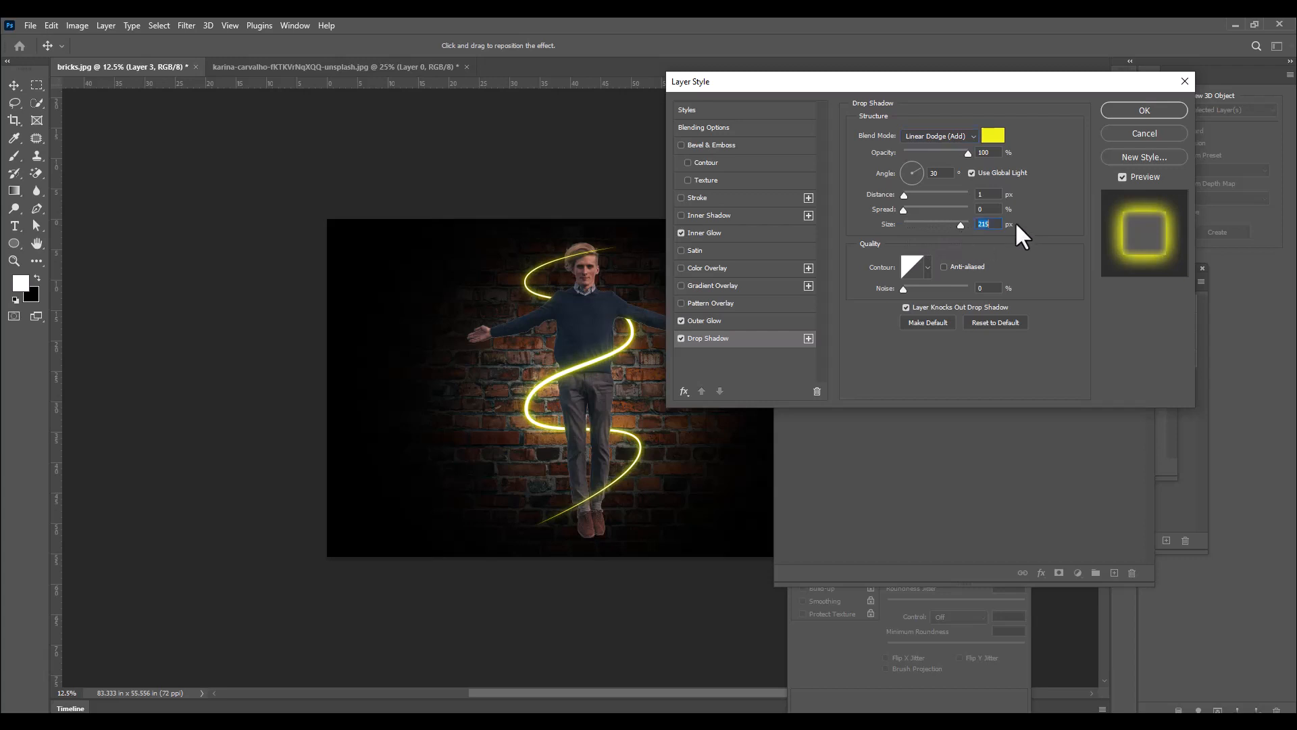
{"action": "double_click", "coordinate": [984, 225]}
{"action": "type", "text": "2"}
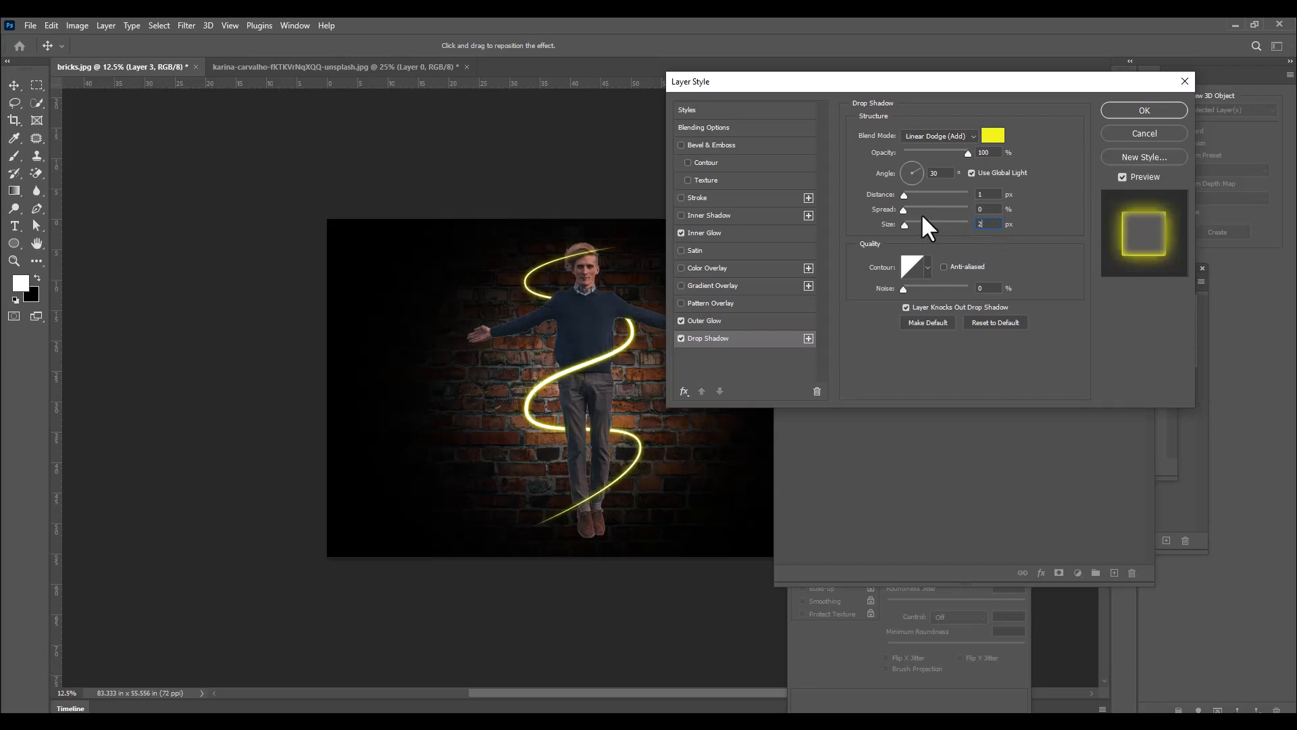
{"action": "type", "text": "20"}
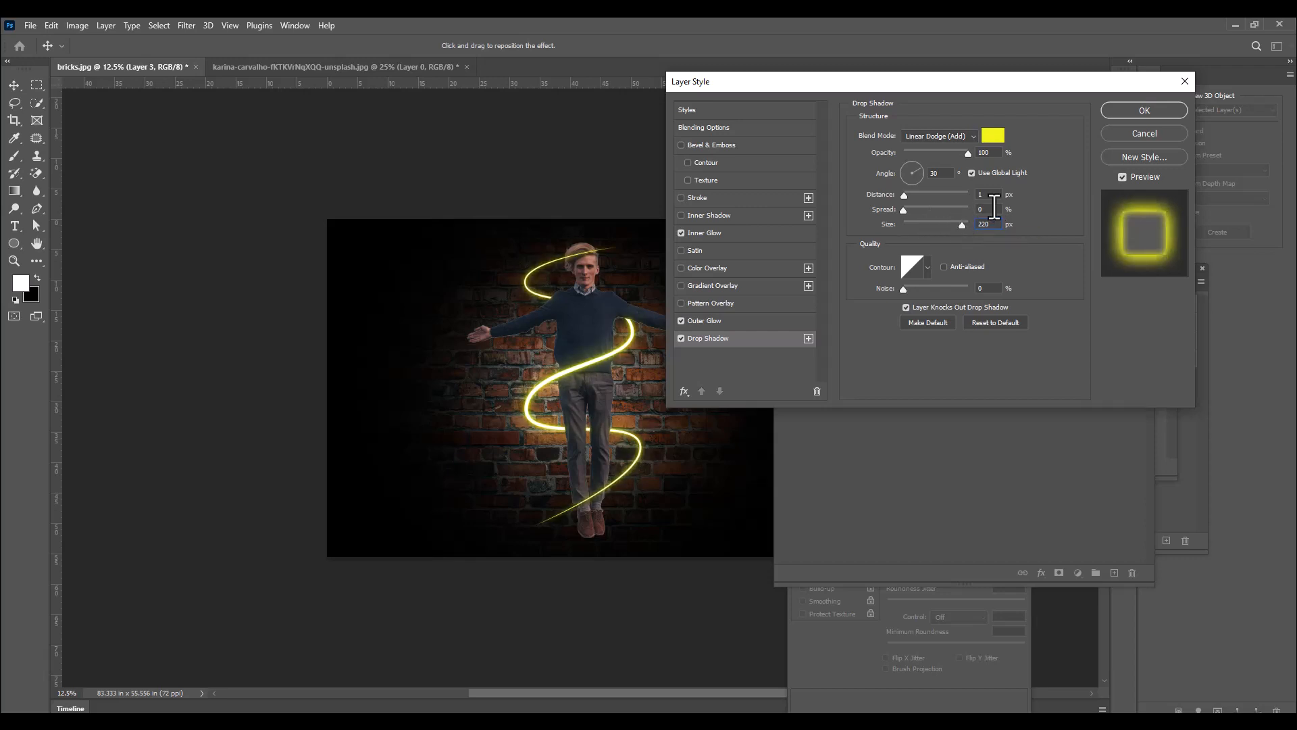
{"action": "left_click", "coordinate": [994, 209]}
{"action": "left_click_drag", "start_coordinate": [806, 80], "coordinate": [805, 83]}
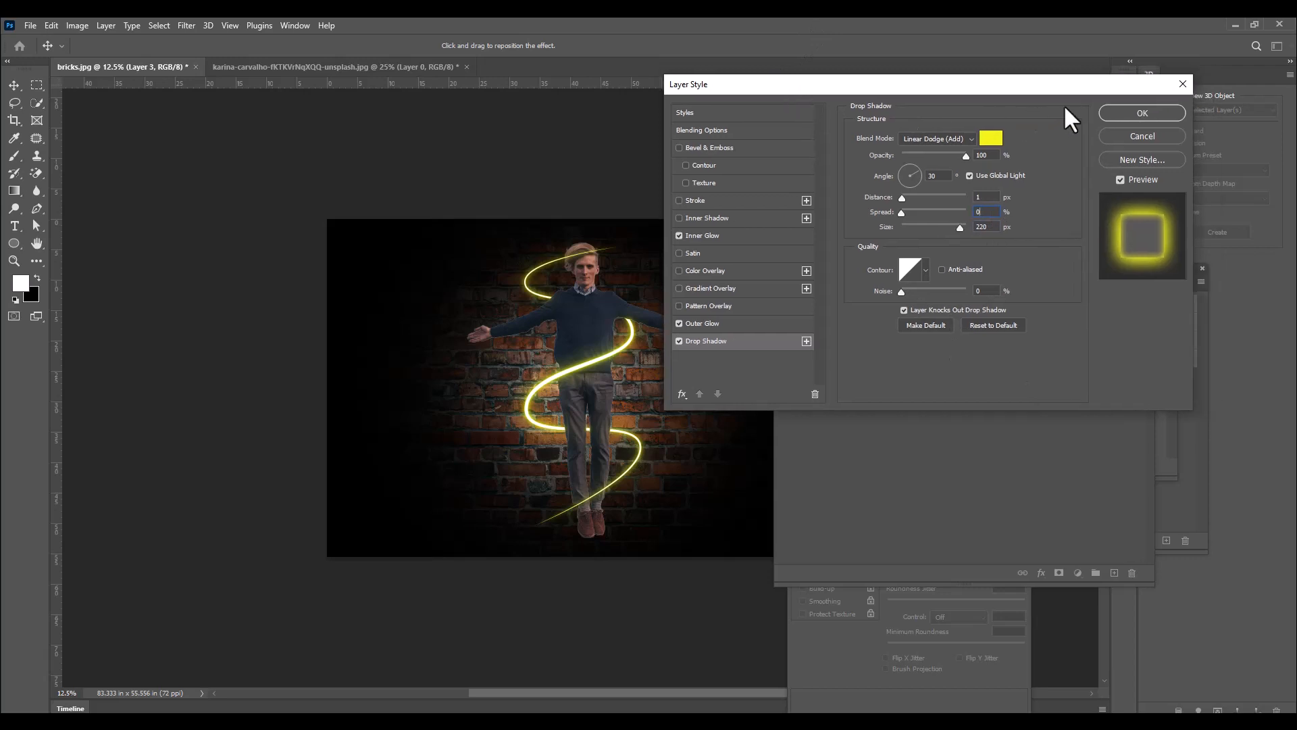
{"action": "left_click", "coordinate": [1122, 112]}
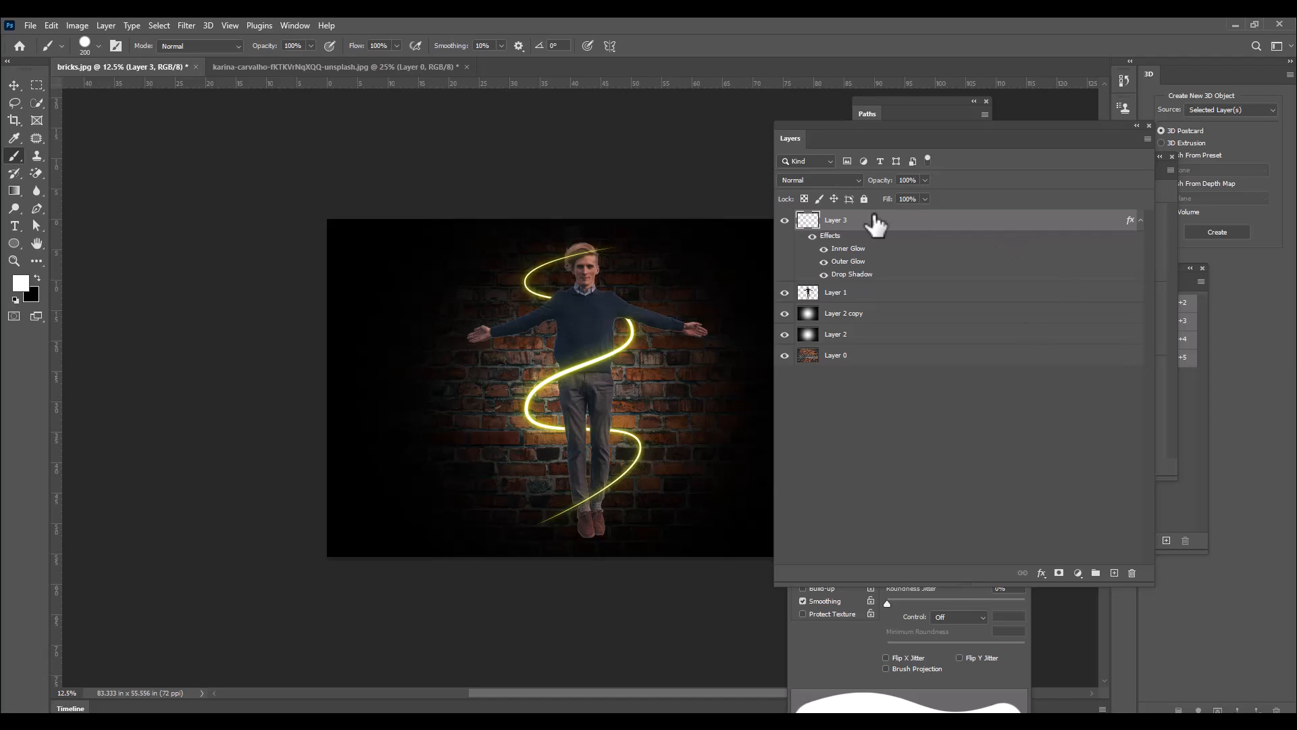
Create a new empty layer above Layer 3 and set its blend mode to Linear Dodge (Add)
{"action": "left_click_drag", "start_coordinate": [864, 124], "coordinate": [862, 126]}
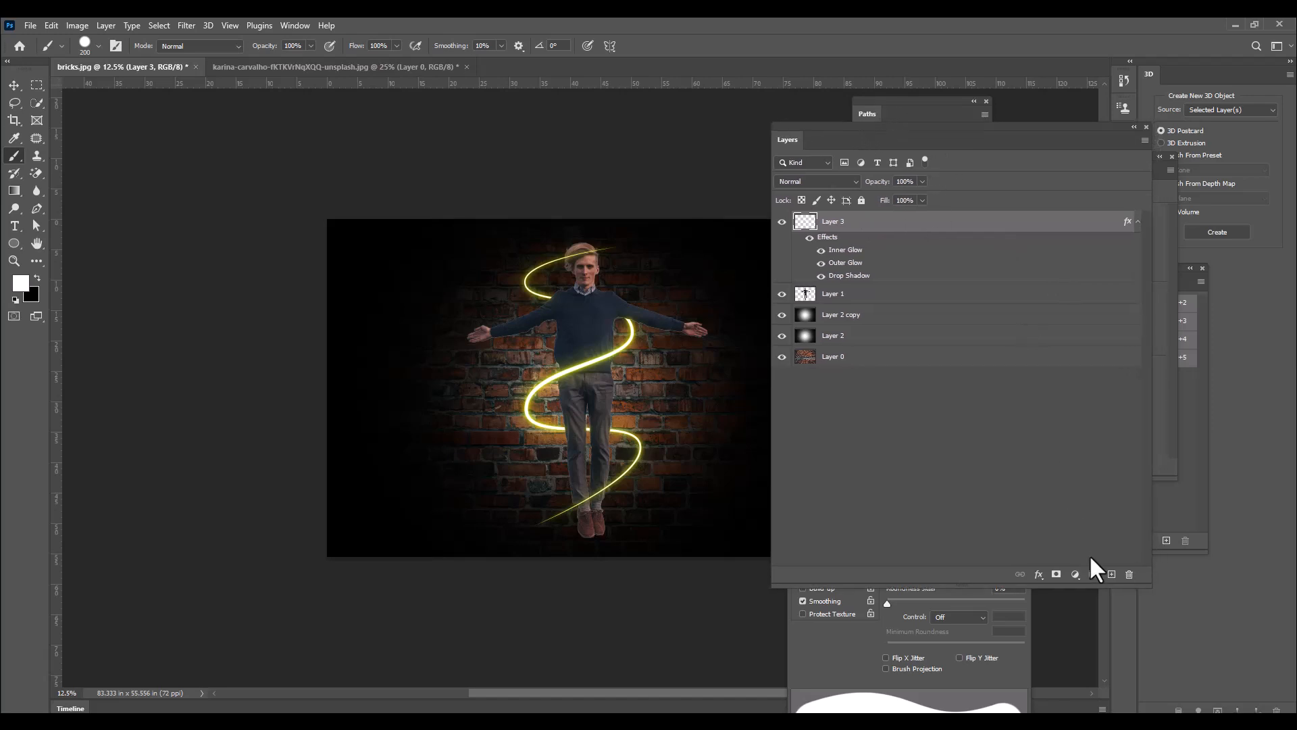
{"action": "left_click", "coordinate": [1110, 574]}
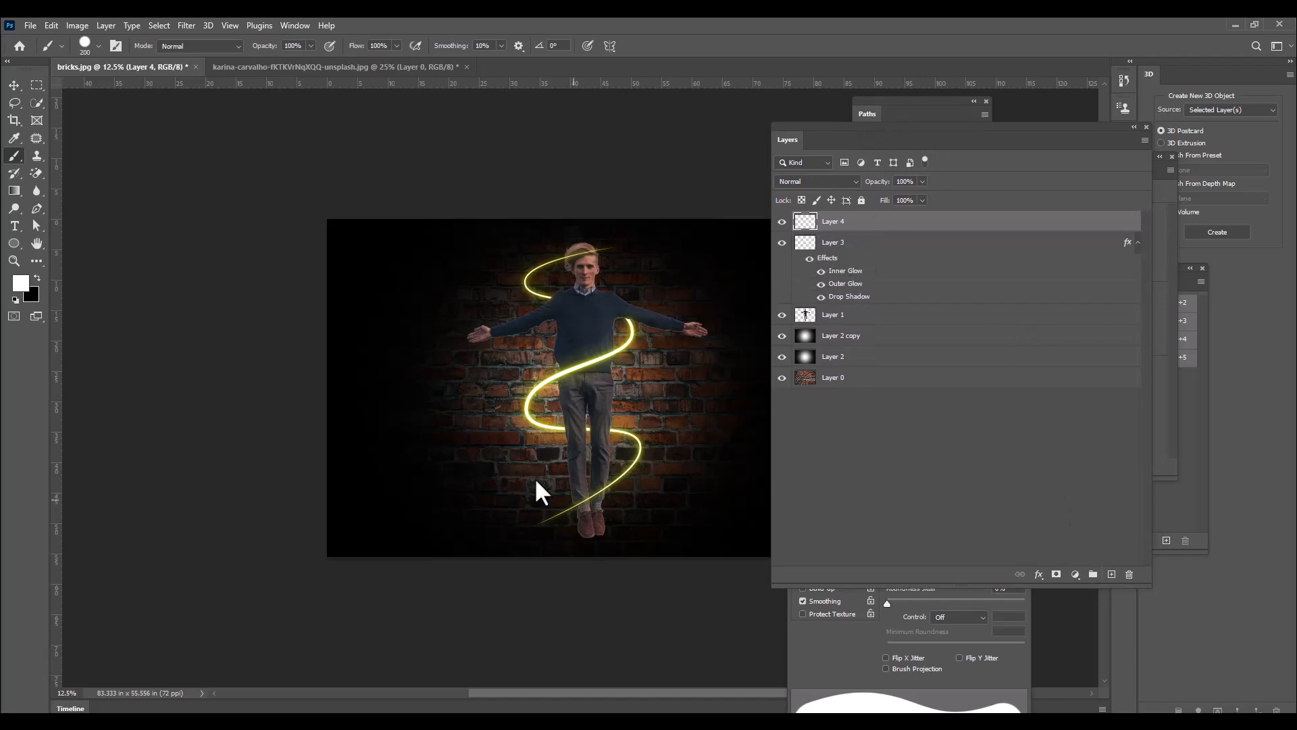
{"action": "left_click_drag", "start_coordinate": [806, 124], "coordinate": [823, 121]}
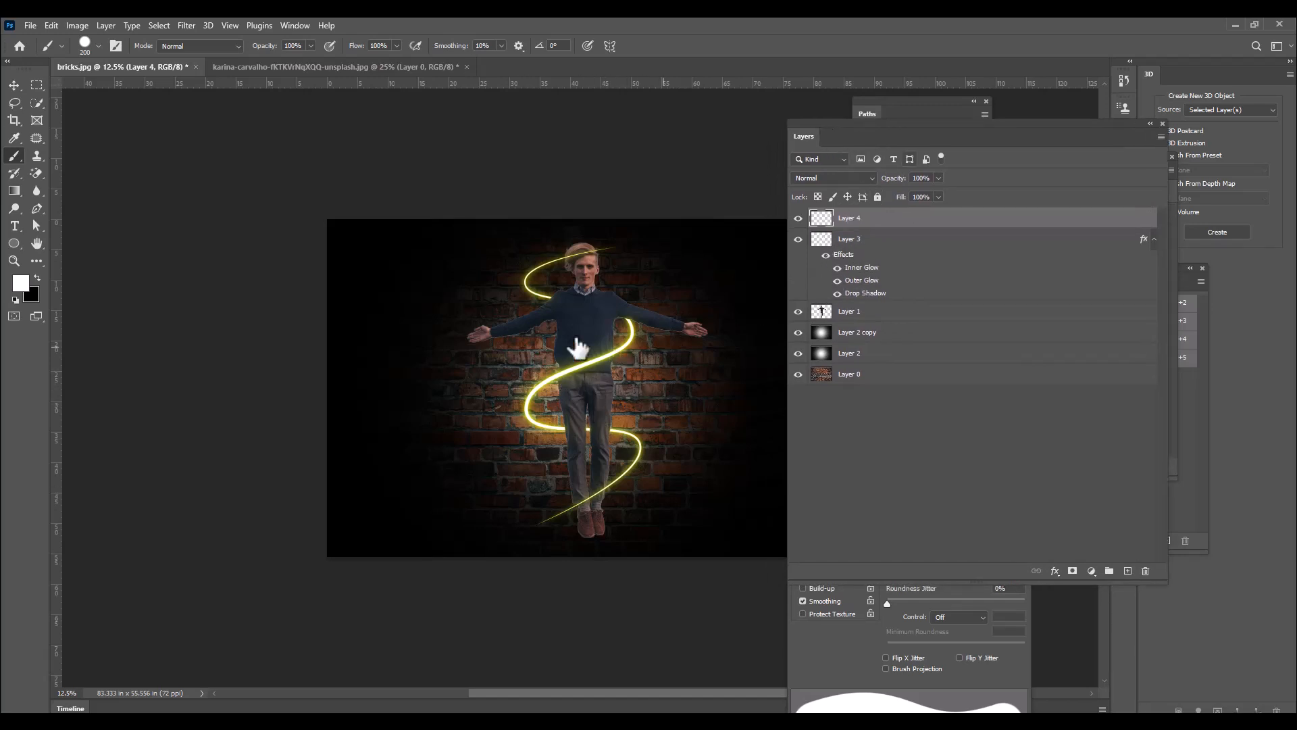
{"action": "left_click", "coordinate": [844, 178]}
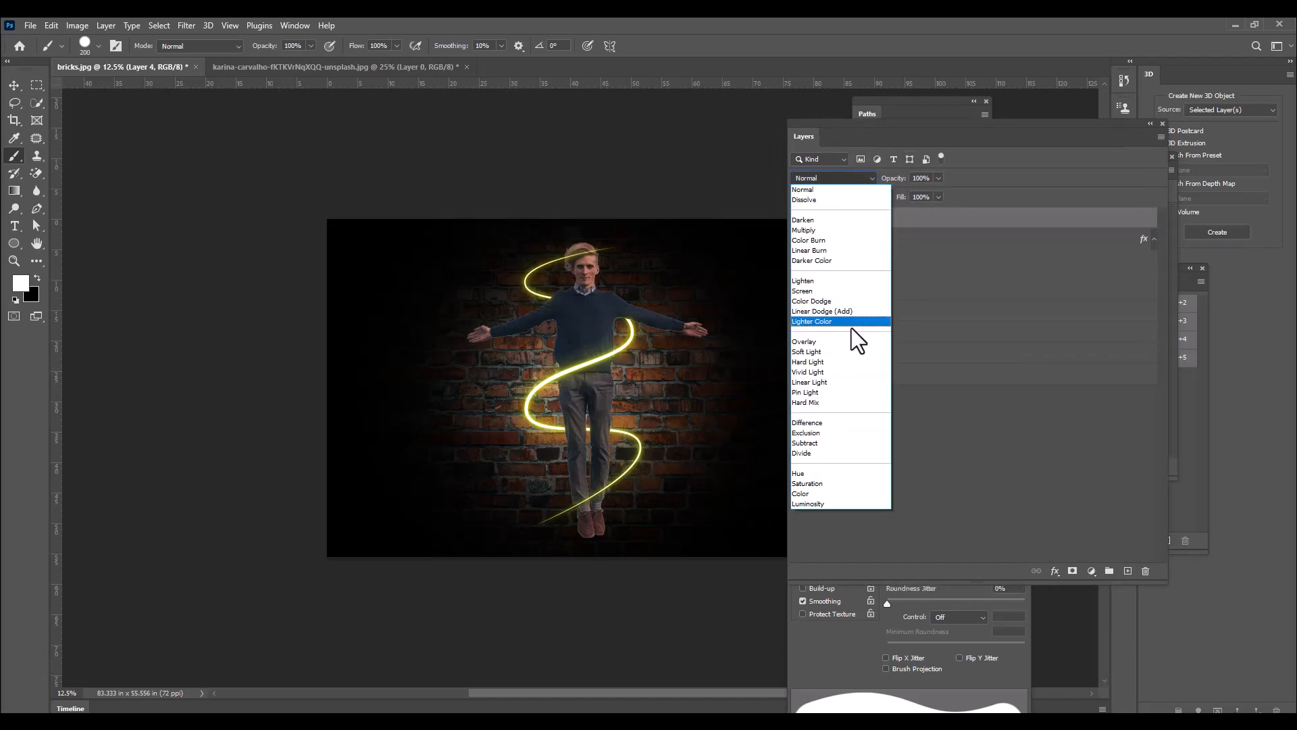
{"action": "left_click", "coordinate": [857, 315]}
{"action": "left_click_drag", "start_coordinate": [810, 119], "coordinate": [819, 116]}
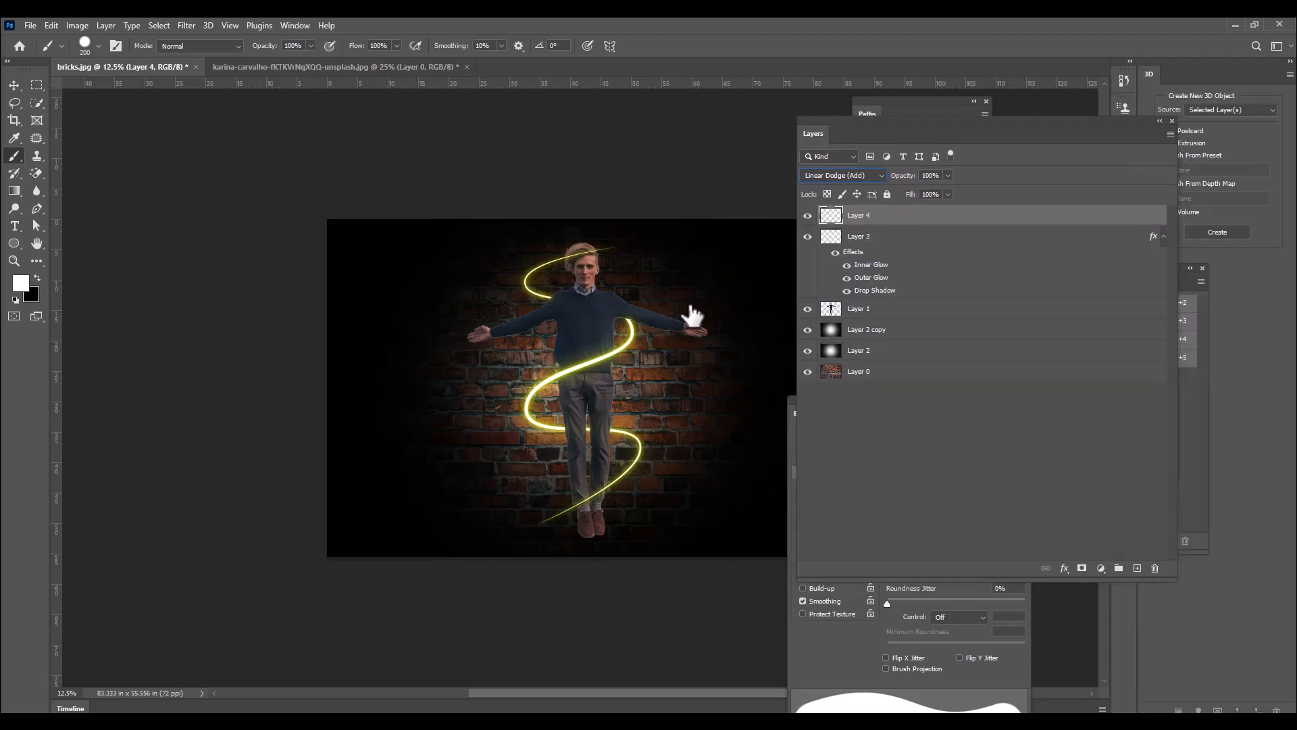
Set the foreground color to the copied glow yellow, f6ff00
{"action": "left_click", "coordinate": [19, 283]}
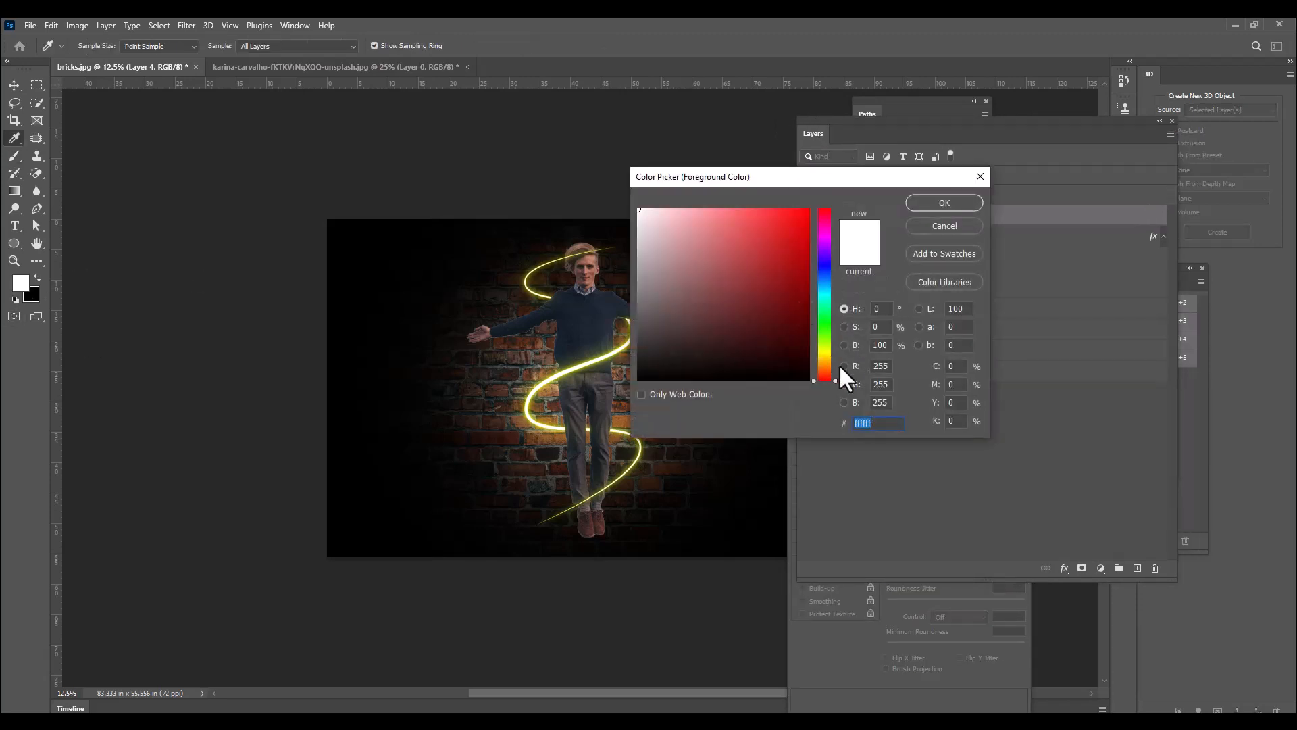
{"action": "double_click", "coordinate": [862, 423]}
{"action": "right_click", "coordinate": [863, 423]}
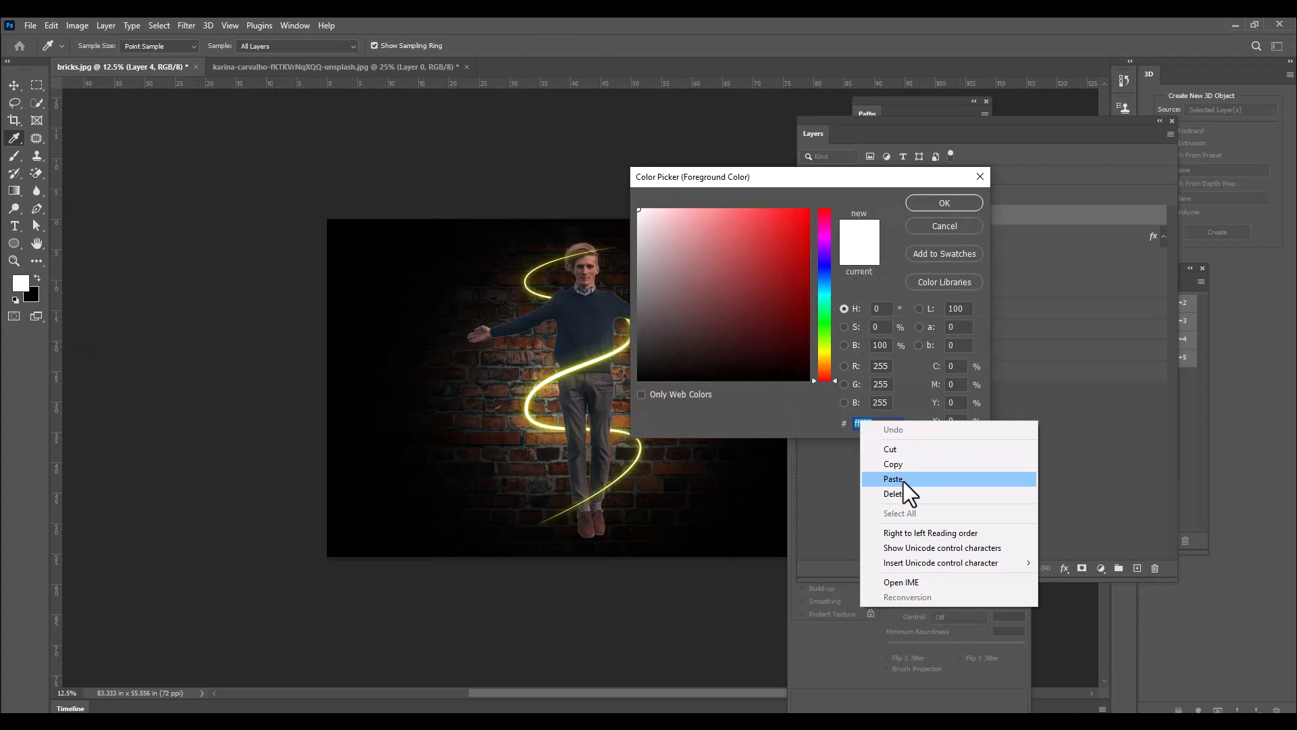
{"action": "left_click", "coordinate": [902, 481]}
{"action": "left_click", "coordinate": [939, 198]}
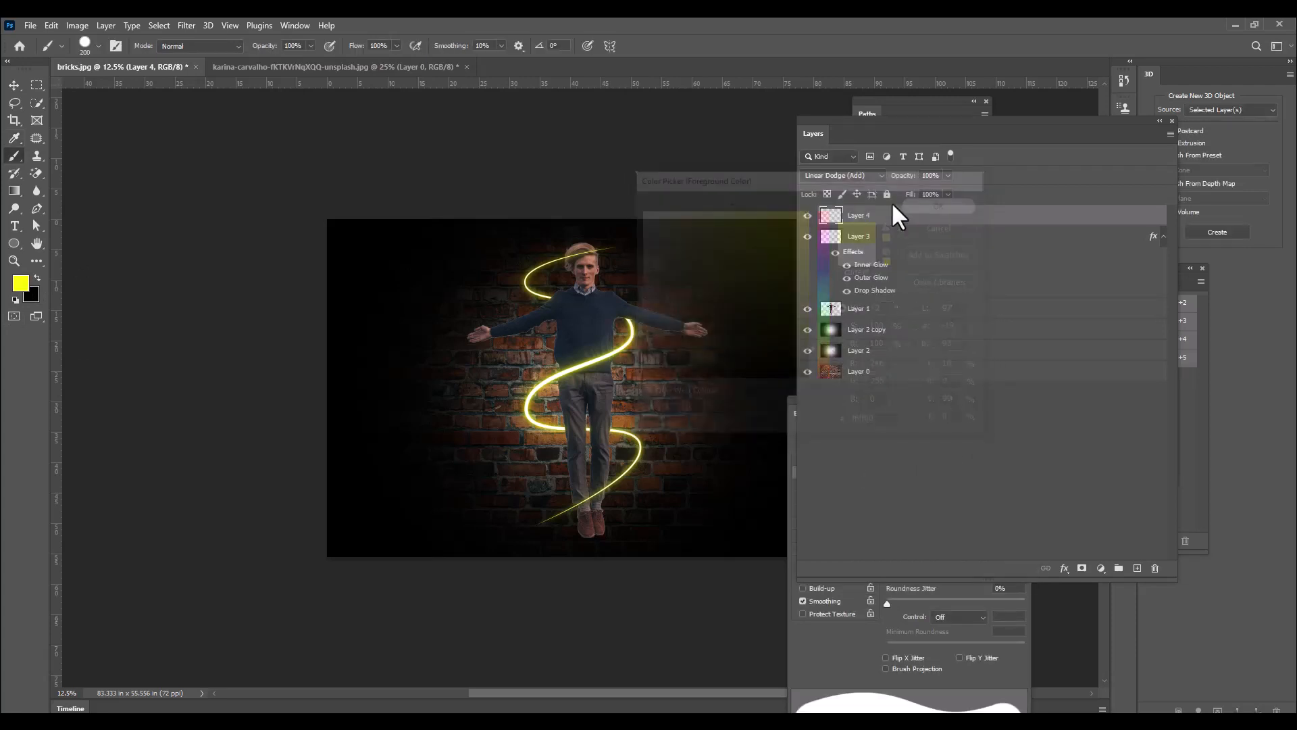
Set up the Brush tool with the Soft Round preset and a flow of 20%
{"action": "right_click", "coordinate": [14, 156]}
{"action": "left_click", "coordinate": [47, 156]}
{"action": "left_click", "coordinate": [84, 49]}
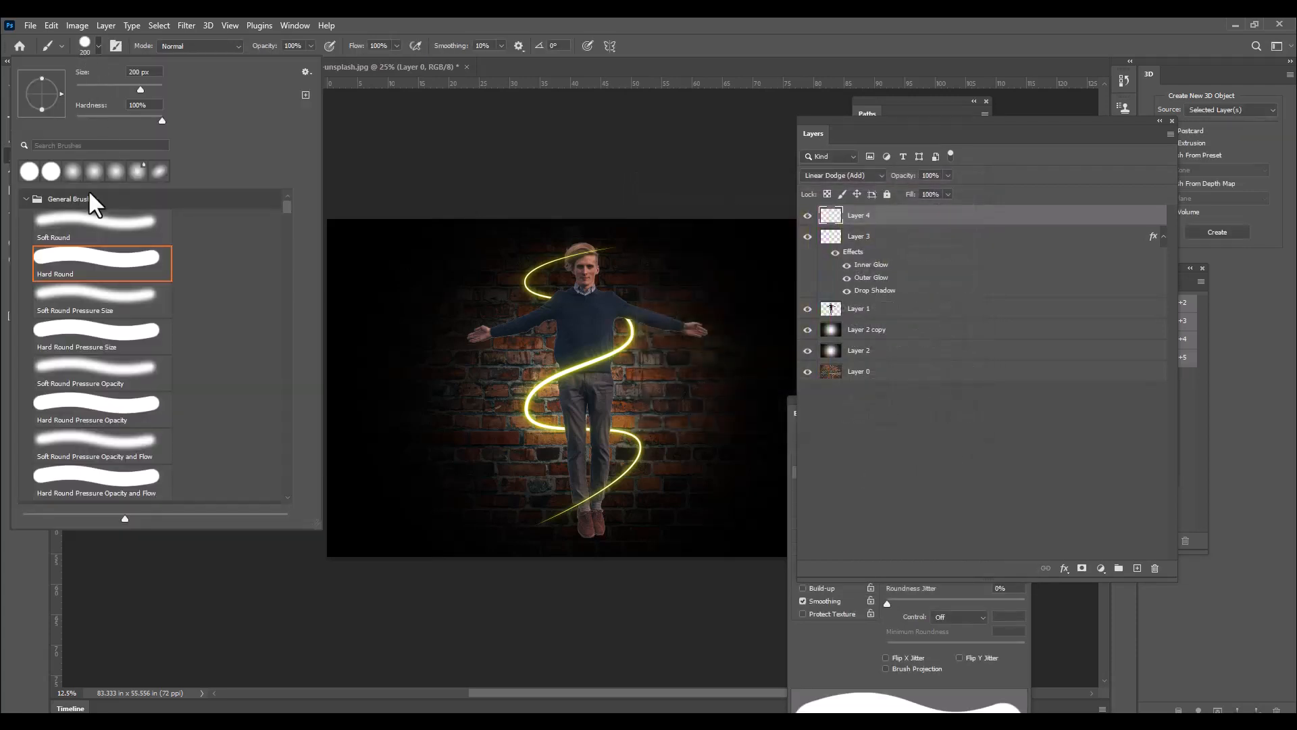
{"action": "left_click", "coordinate": [71, 233]}
{"action": "left_click", "coordinate": [501, 10]}
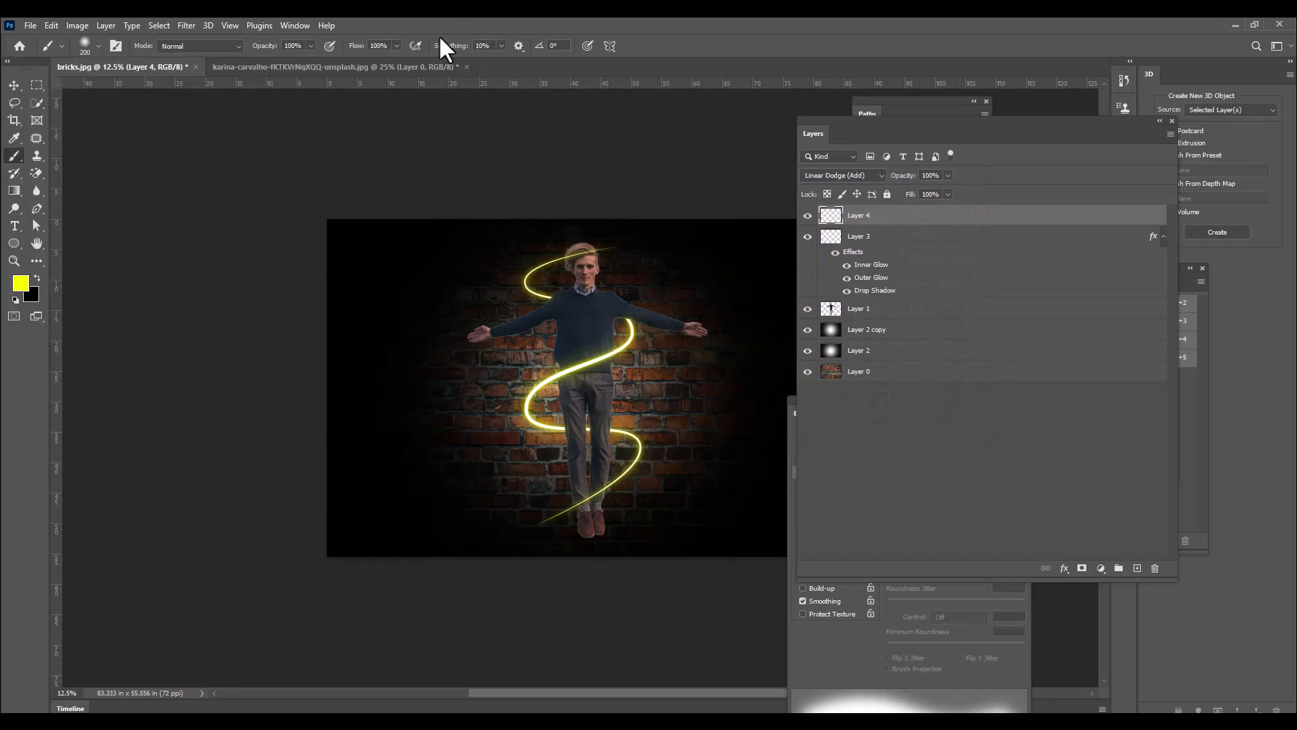
{"action": "left_click", "coordinate": [378, 45]}
{"action": "type", "text": "20"}
{"action": "key", "text": "Return"}
Resize the soft brush to 300 px and try a yellow glow stroke over the spiral's upper end on Layer 4
{"action": "key", "text": "bracketleft"}
{"action": "key", "text": "bracketleft"}
{"action": "key", "text": "bracketright"}
{"action": "key", "text": "bracketright"}
{"action": "key", "text": "bracketright"}
{"action": "key", "text": "bracketleft"}
{"action": "key", "text": "bracketleft"}
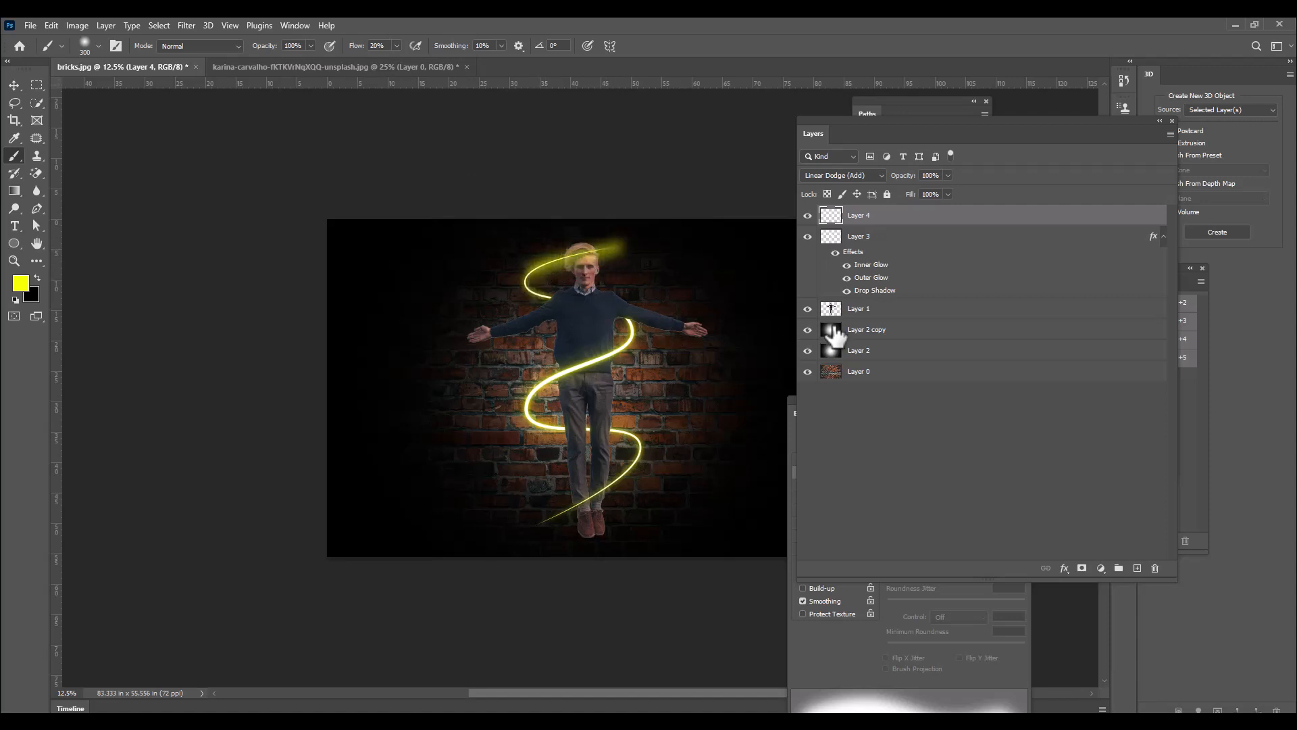
{"action": "key", "text": "ctrl+z"}
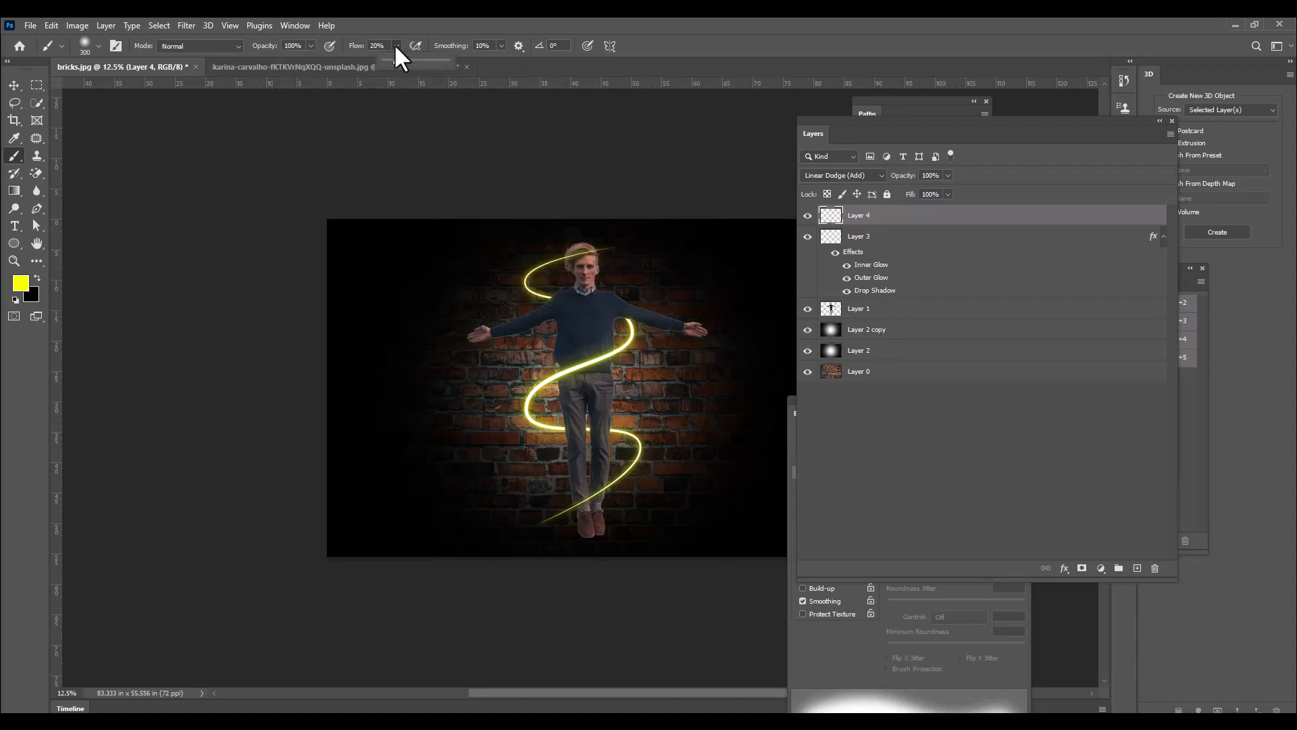
Paint a soft yellow glow over the spiral's upper and lower ends at 10% brush flow and set Layer 4's opacity to 62%
{"action": "left_click", "coordinate": [379, 45]}
{"action": "type", "text": "10"}
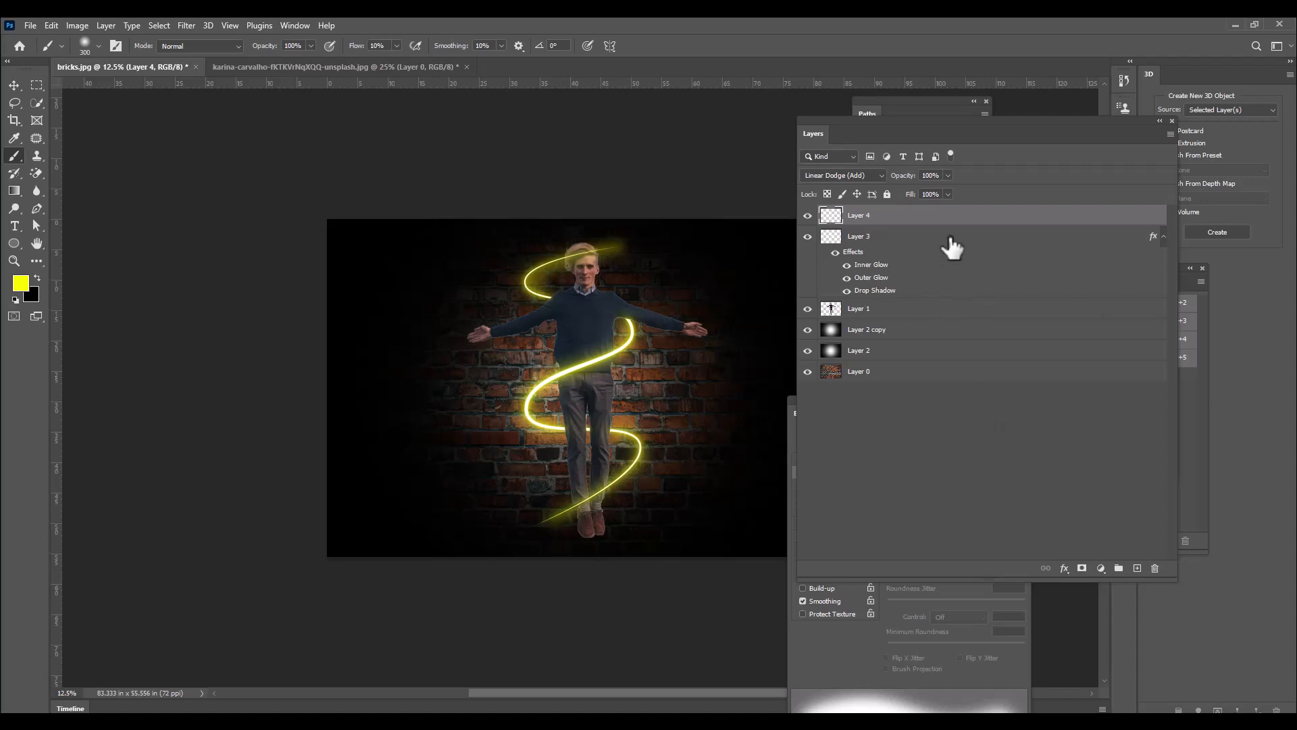
{"action": "left_click", "coordinate": [947, 175]}
{"action": "left_click_drag", "start_coordinate": [928, 196], "coordinate": [924, 196]}
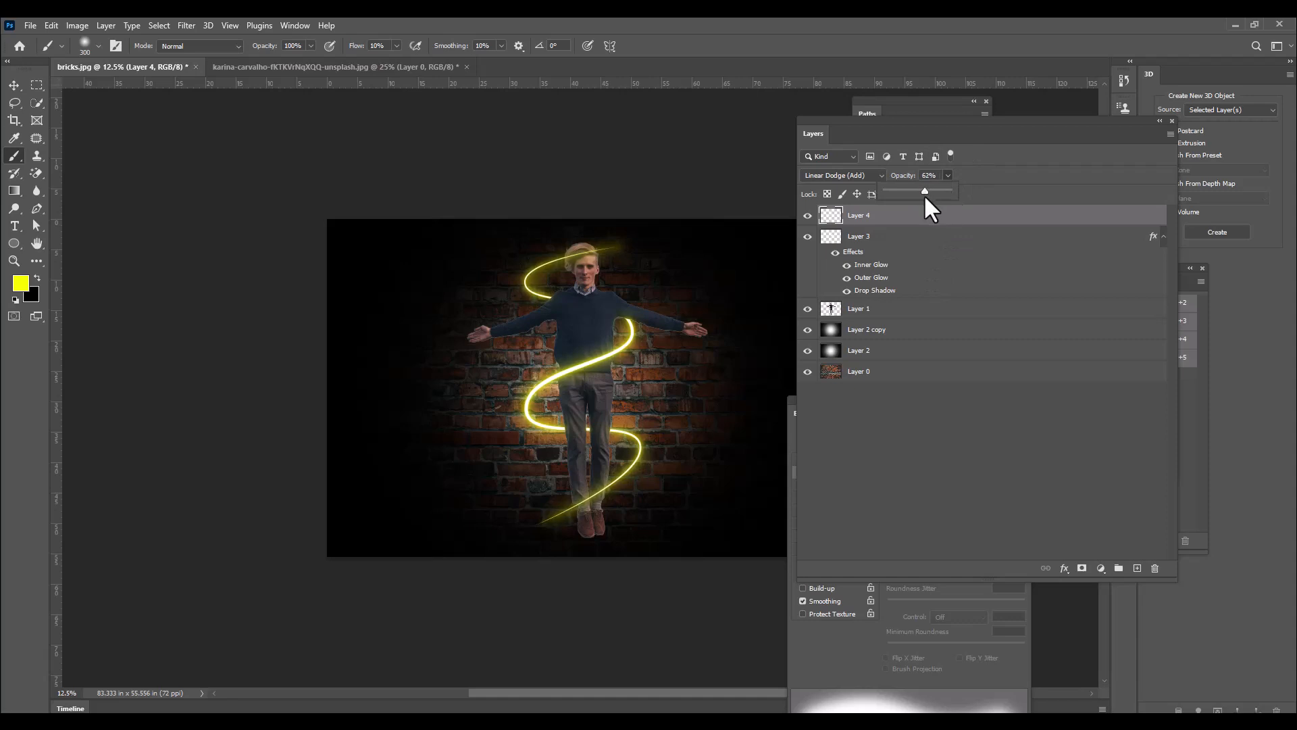
Duplicate Layer 4 and set the copy's opacity to 24%
{"action": "left_click", "coordinate": [920, 214]}
{"action": "key", "text": "ctrl+j"}
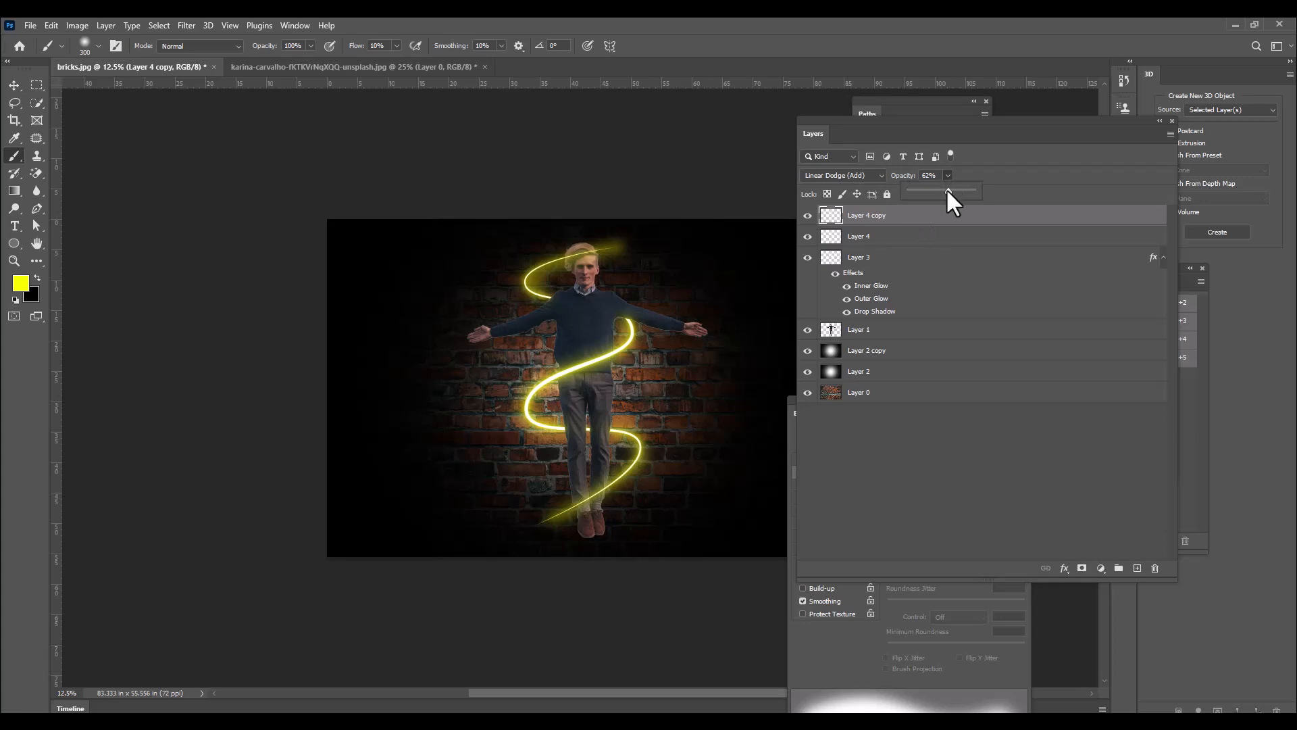
{"action": "left_click_drag", "start_coordinate": [938, 193], "coordinate": [931, 193]}
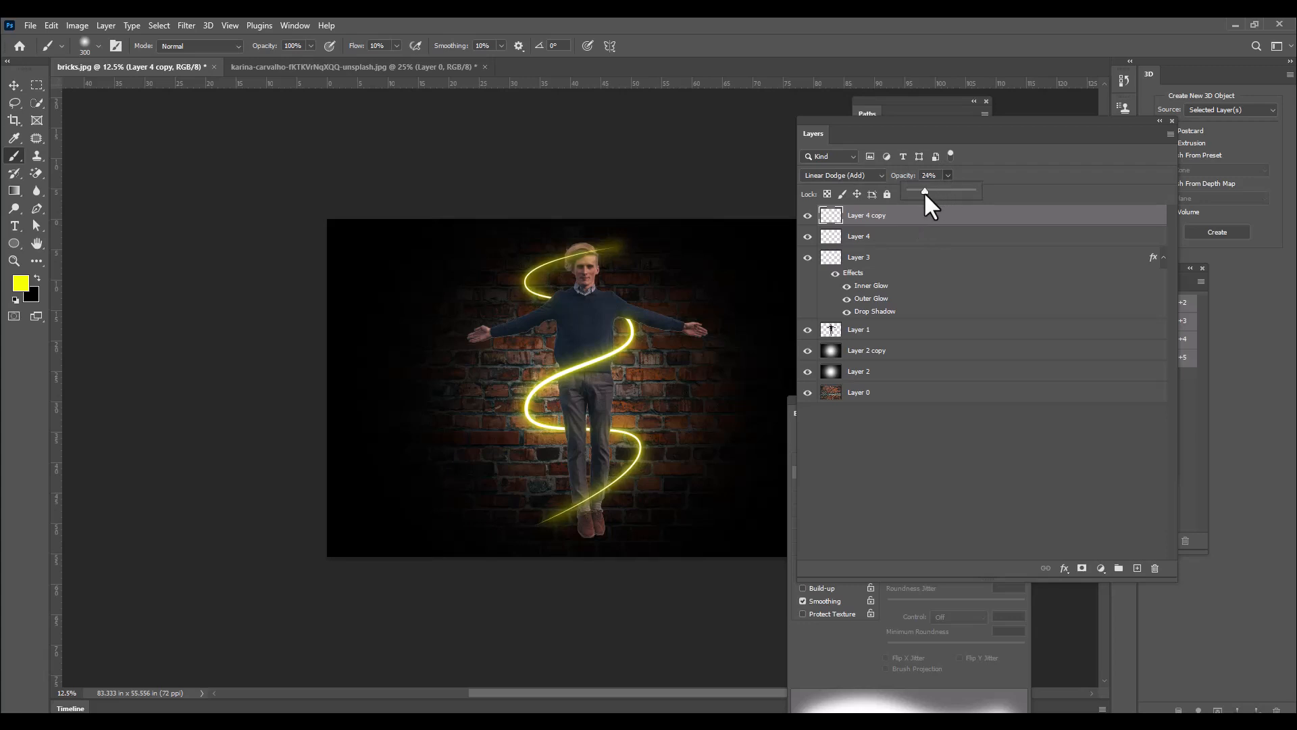
Add a new layer above Layer 4 copy, activate the Brush tool and set the layer's blend mode to Screen
{"action": "left_click", "coordinate": [1013, 217]}
{"action": "left_click_drag", "start_coordinate": [869, 123], "coordinate": [870, 122]}
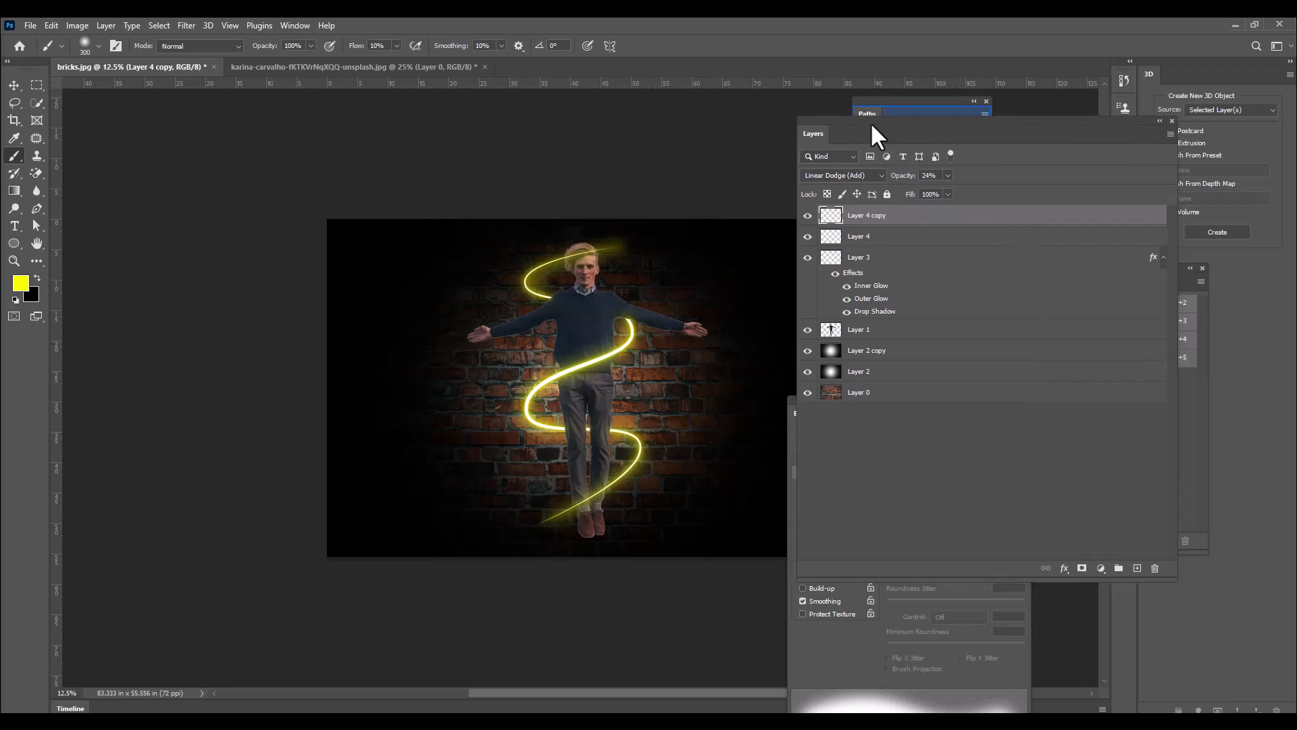
{"action": "left_click", "coordinate": [1138, 568]}
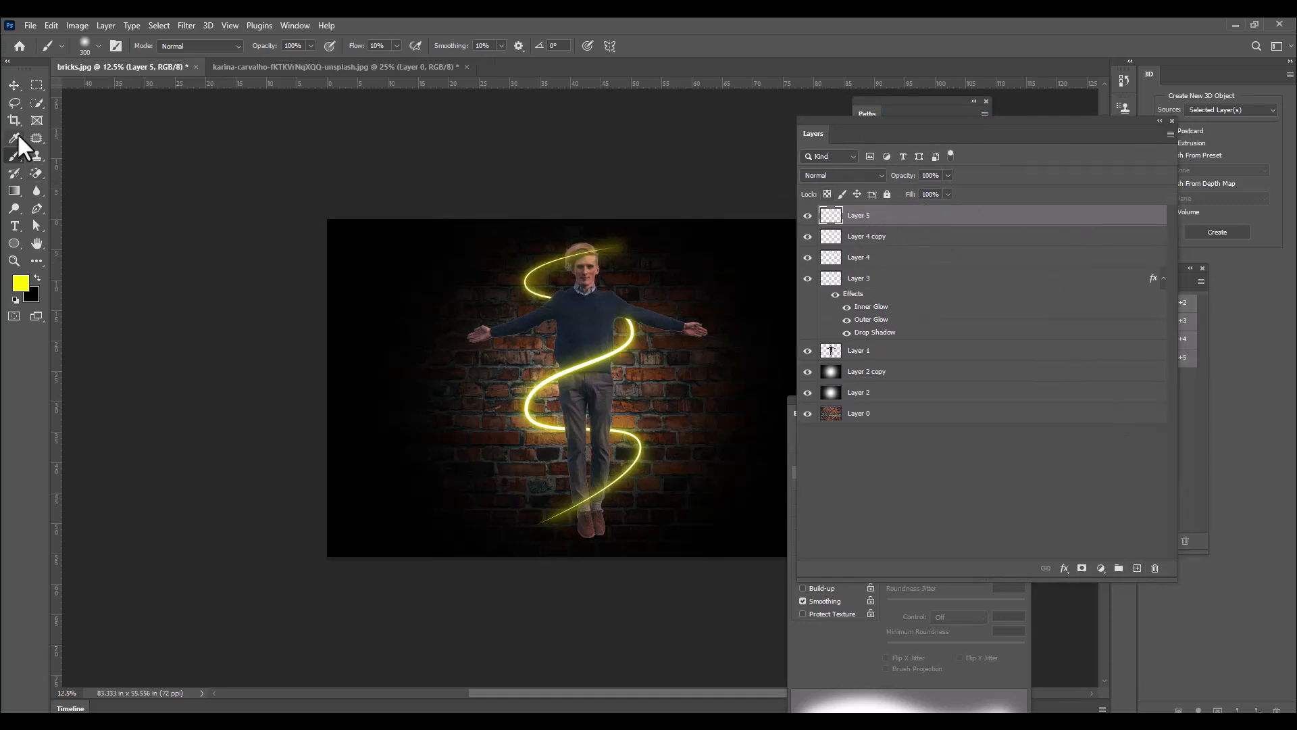
{"action": "right_click", "coordinate": [13, 156]}
{"action": "left_click", "coordinate": [101, 157]}
{"action": "left_click", "coordinate": [853, 173]}
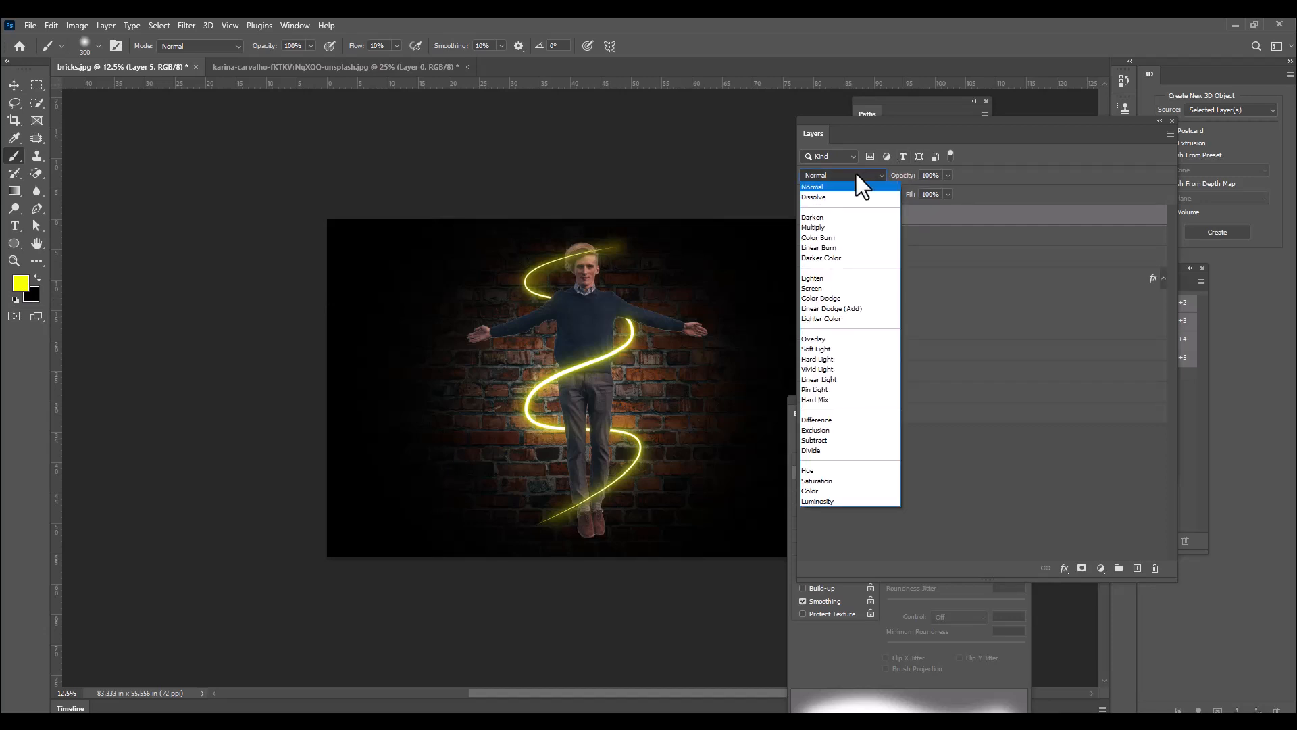
{"action": "left_click", "coordinate": [833, 291]}
{"action": "left_click_drag", "start_coordinate": [833, 115], "coordinate": [850, 115]}
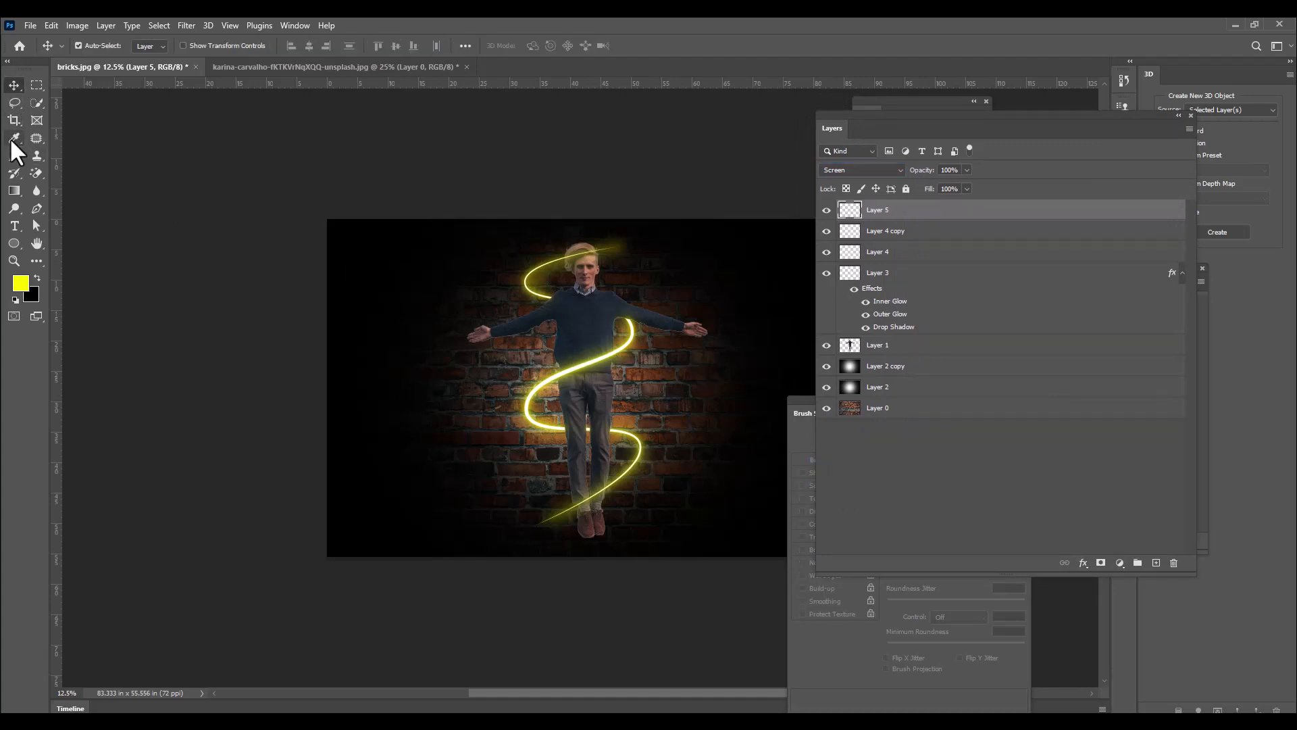
Enlarge the soft brush to 3200 px and reshape its tip into a tall ellipse at a 93° angle
{"action": "key", "text": "bracketright"}
{"action": "key", "text": "bracketright"}
{"action": "key", "text": "bracketright"}
{"action": "key", "text": "bracketright"}
{"action": "key", "text": "bracketright"}
{"action": "key", "text": "bracketright"}
{"action": "key", "text": "bracketright"}
{"action": "key", "text": "bracketright"}
{"action": "key", "text": "bracketright"}
{"action": "key", "text": "bracketright"}
{"action": "key", "text": "bracketright"}
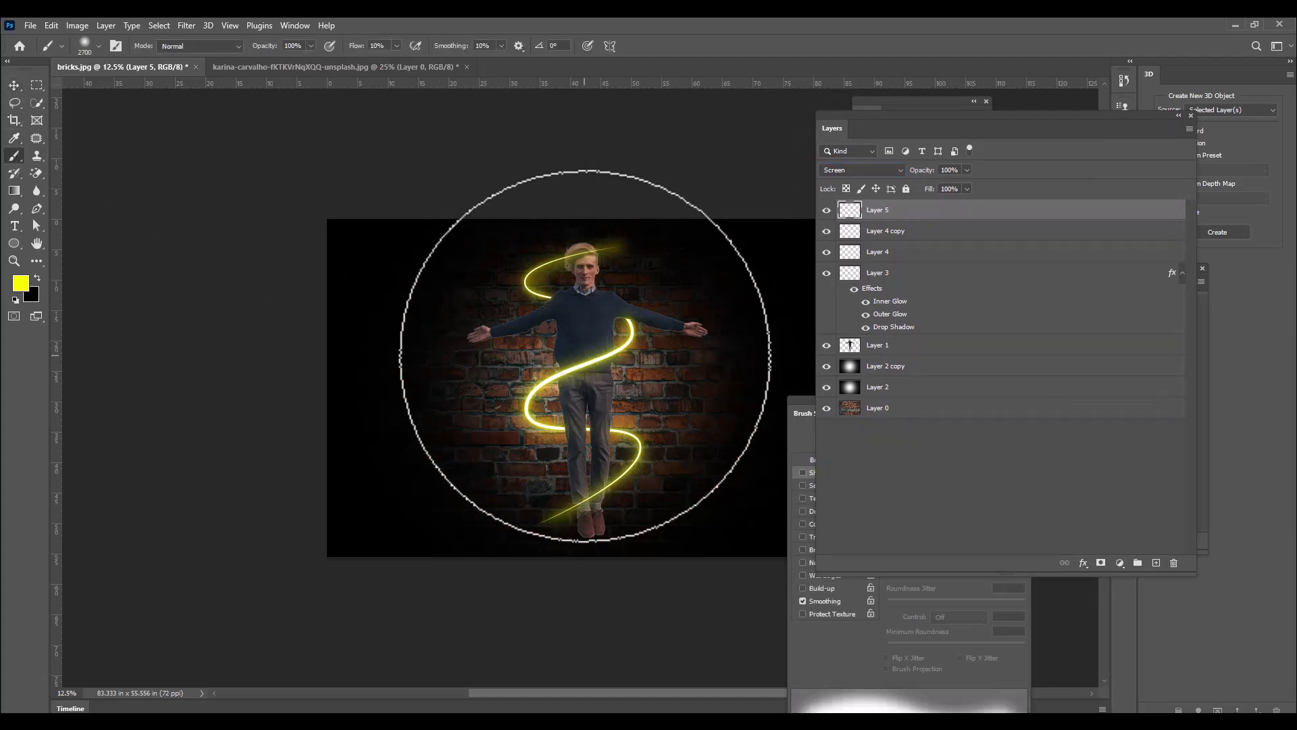
{"action": "key", "text": "bracketright"}
{"action": "key", "text": "bracketright"}
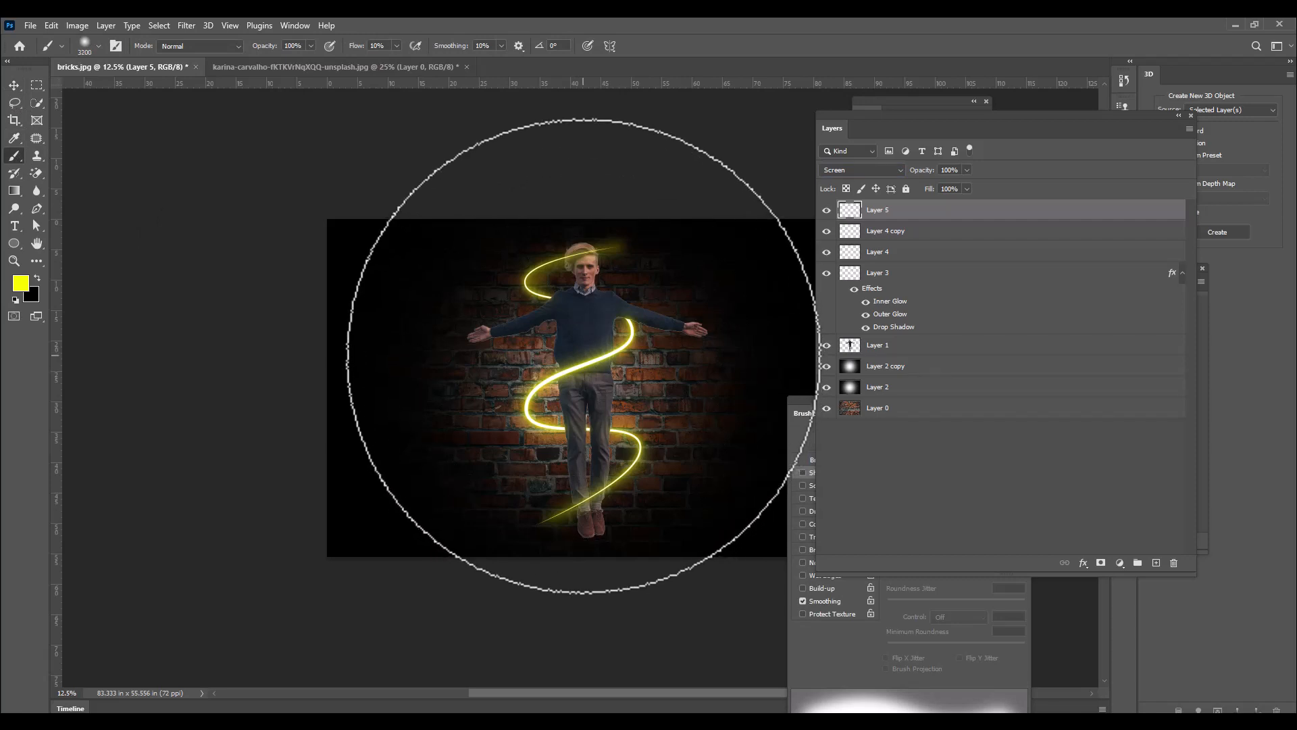
{"action": "right_click", "coordinate": [590, 385]}
{"action": "mouse_move", "coordinate": [622, 271]}
{"action": "left_mouse_down"}
{"action": "mouse_move", "coordinate": [640, 293]}
{"action": "mouse_move", "coordinate": [633, 284]}
{"action": "left_mouse_up"}
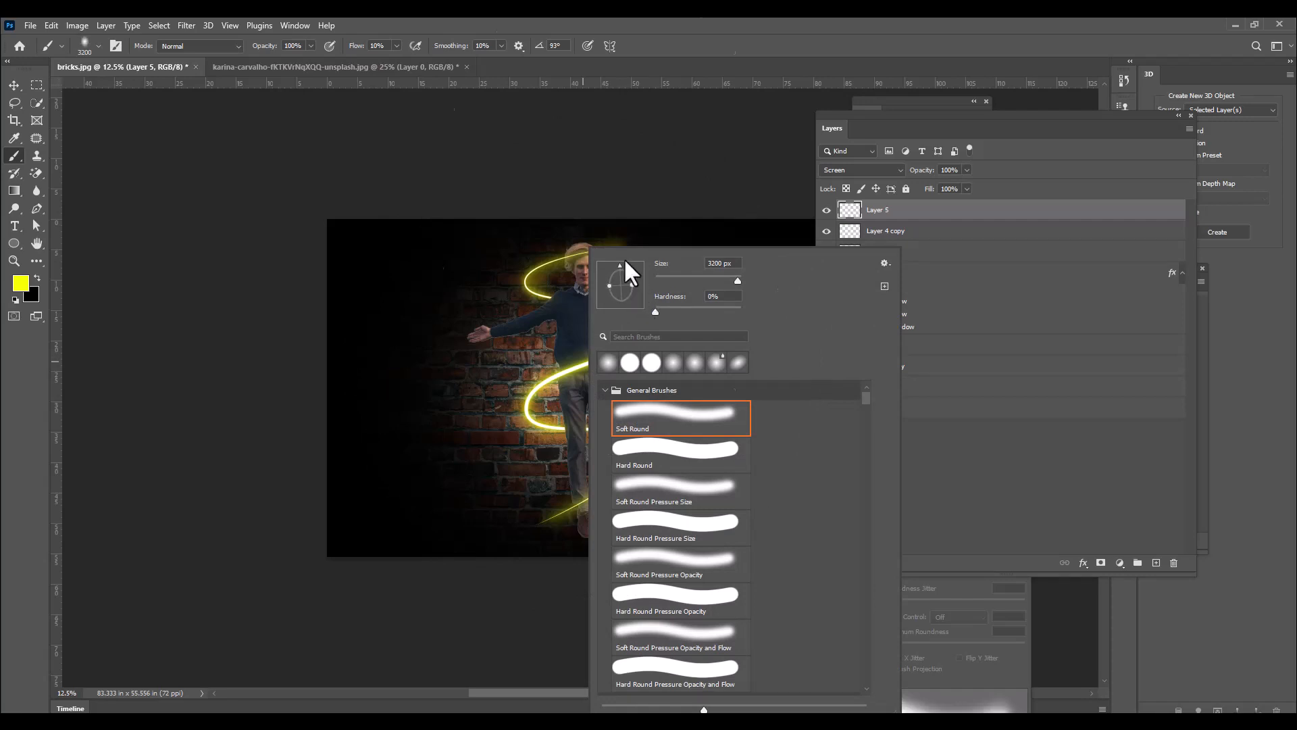
{"action": "left_click", "coordinate": [611, 34]}
Enlarge the elliptical brush to 4200 px, set its flow to 20% and try a yellow glow dab over the man
{"action": "key", "text": "]"}
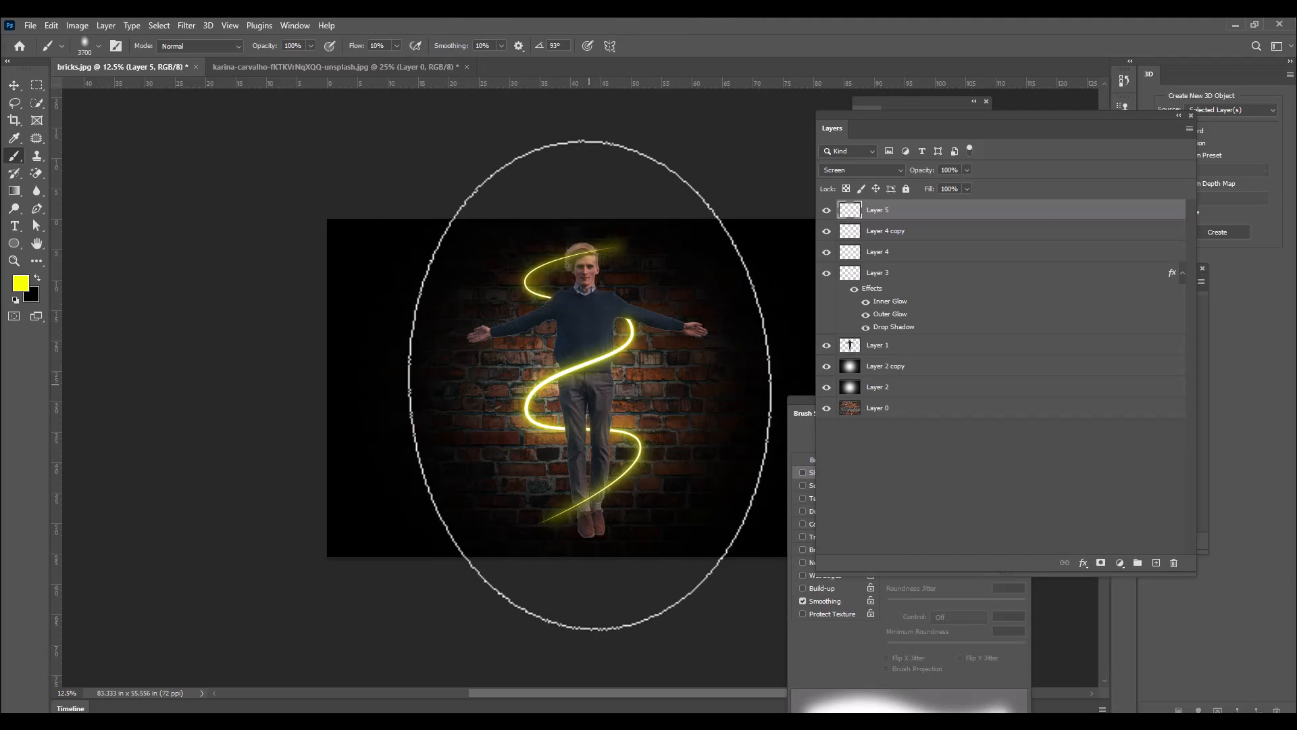
{"action": "key", "text": "]"}
{"action": "key", "text": "]"}
{"action": "key", "text": "]"}
{"action": "key", "text": "]"}
{"action": "key", "text": "]"}
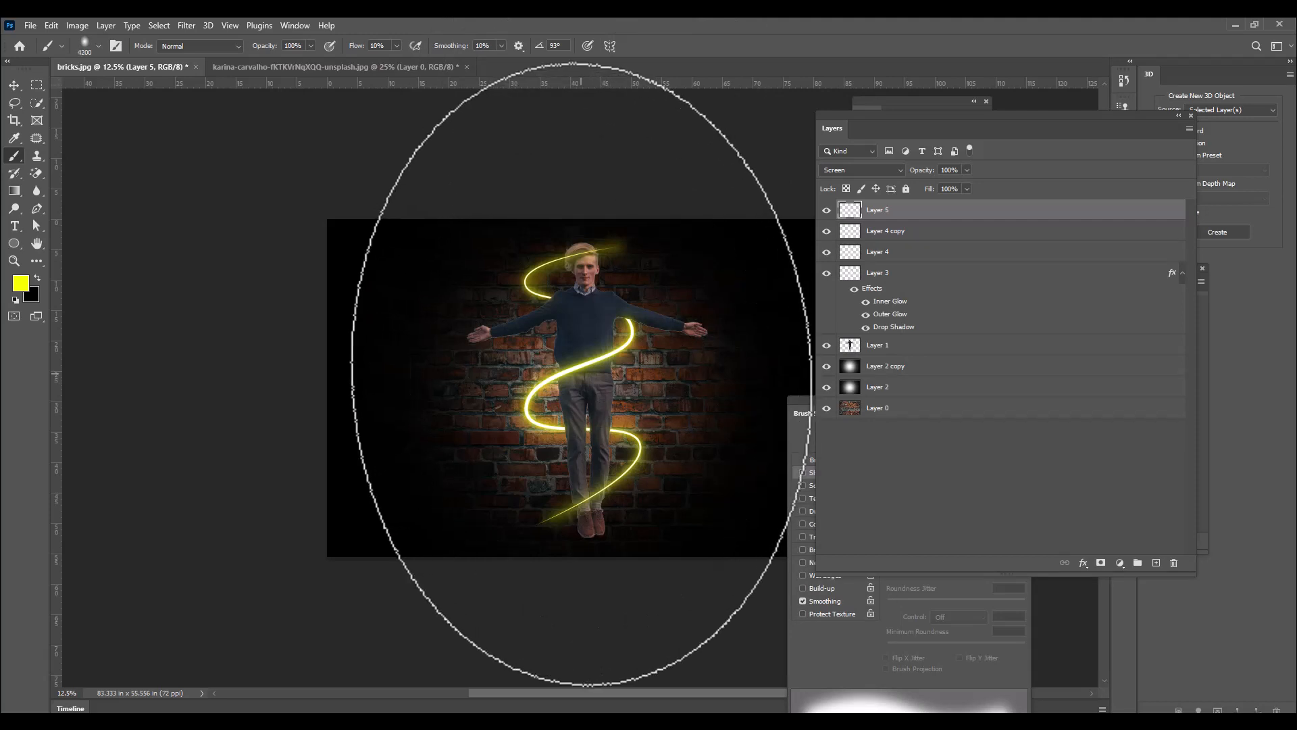
{"action": "left_click", "coordinate": [369, 47]}
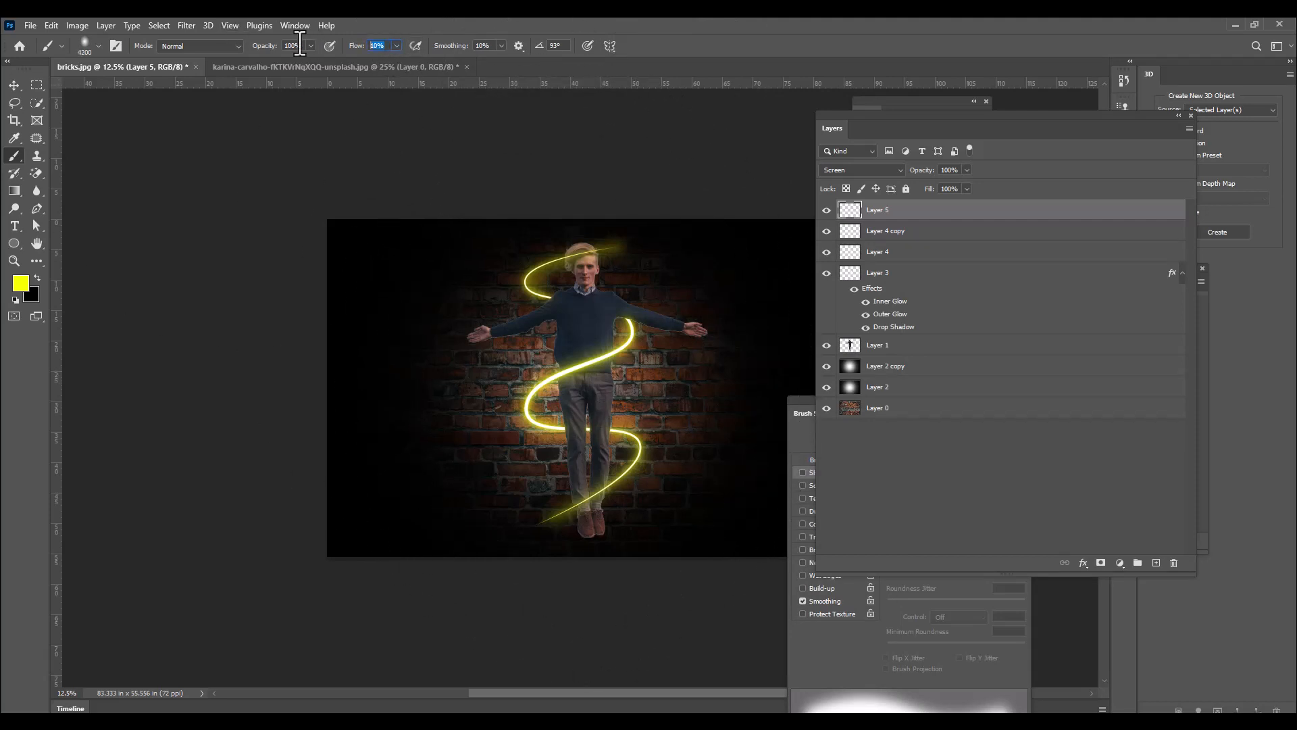
{"action": "type", "text": "20"}
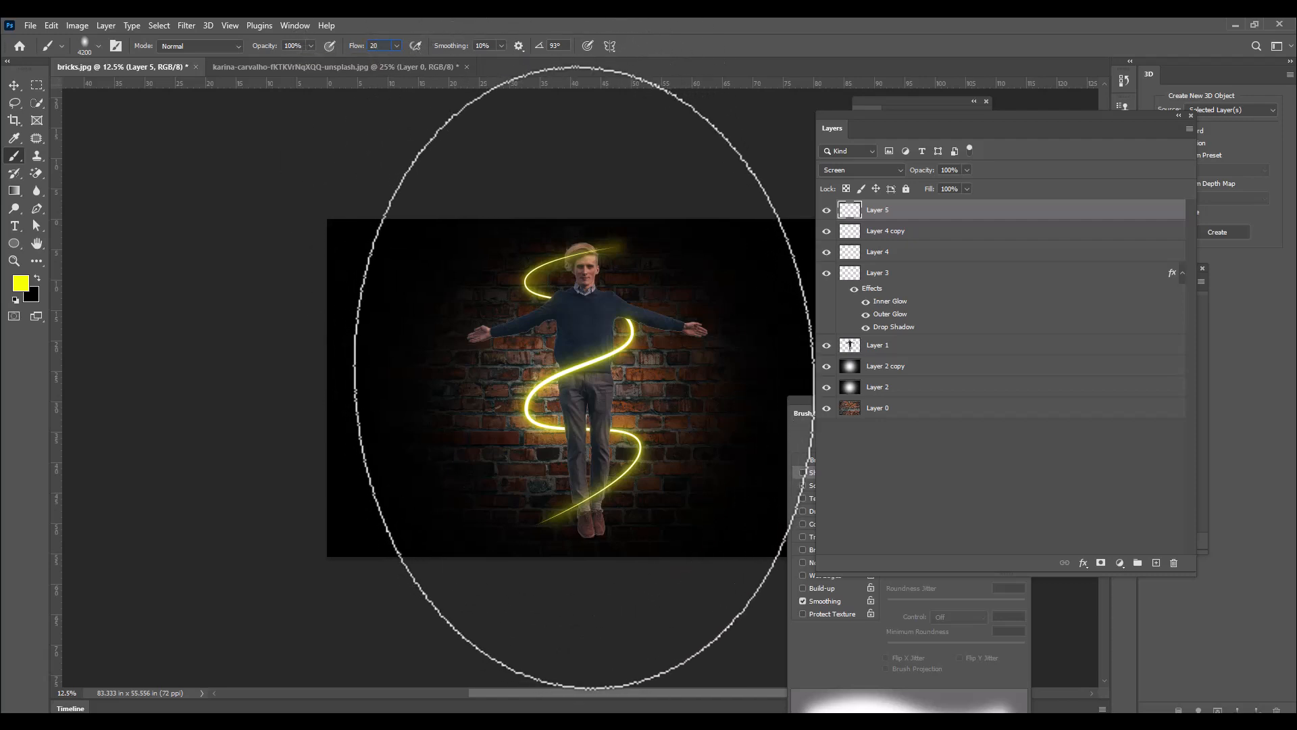
{"action": "left_click", "coordinate": [588, 377]}
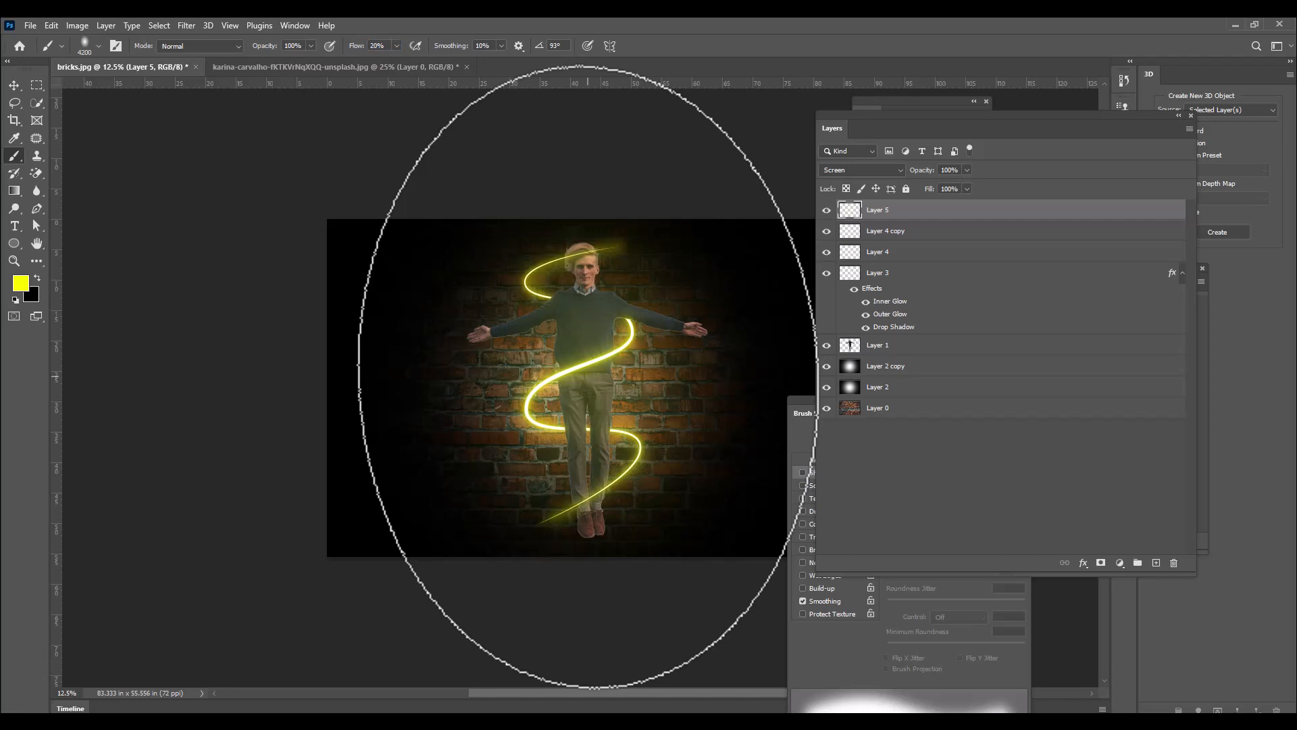
{"action": "key", "text": "ctrl+z"}
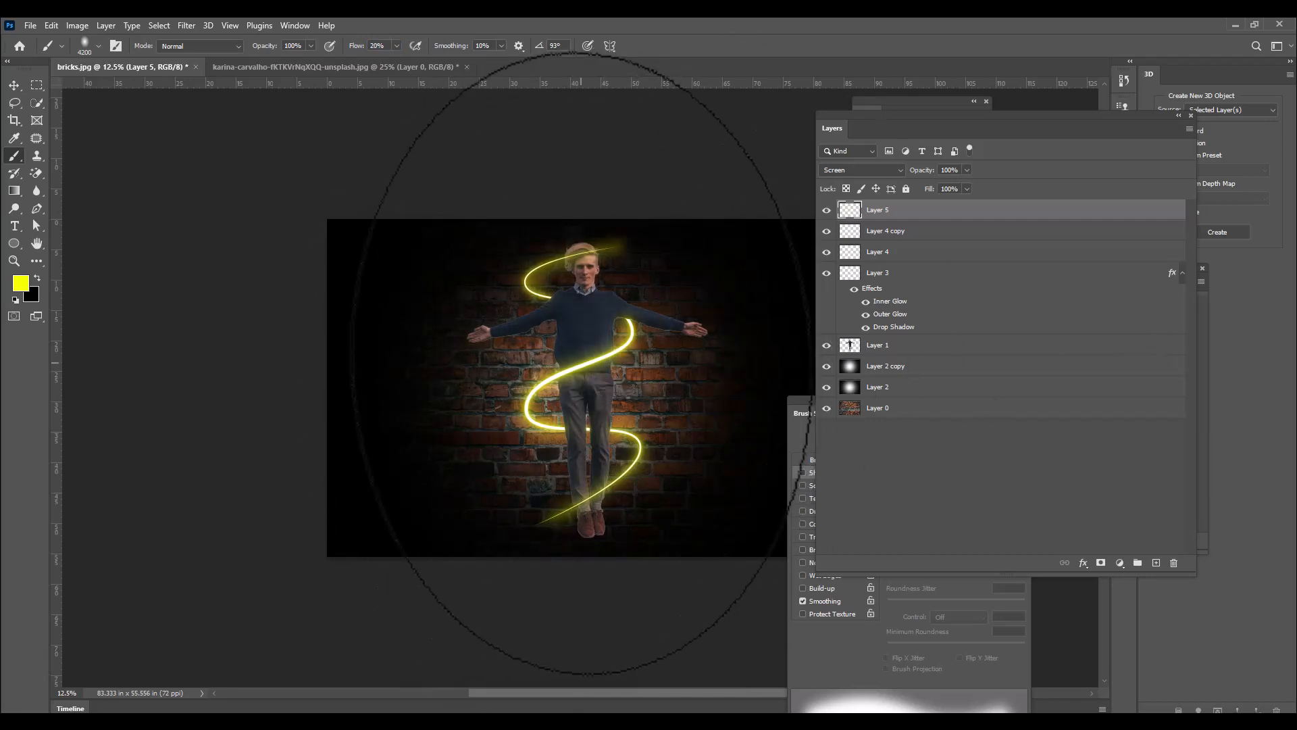
Reduce the elliptical brush to about 3300 px and paint a soft yellow glow centred on the man's body on Layer 5
{"action": "key", "text": "bracketleft"}
{"action": "key", "text": "bracketleft"}
{"action": "key", "text": "bracketleft"}
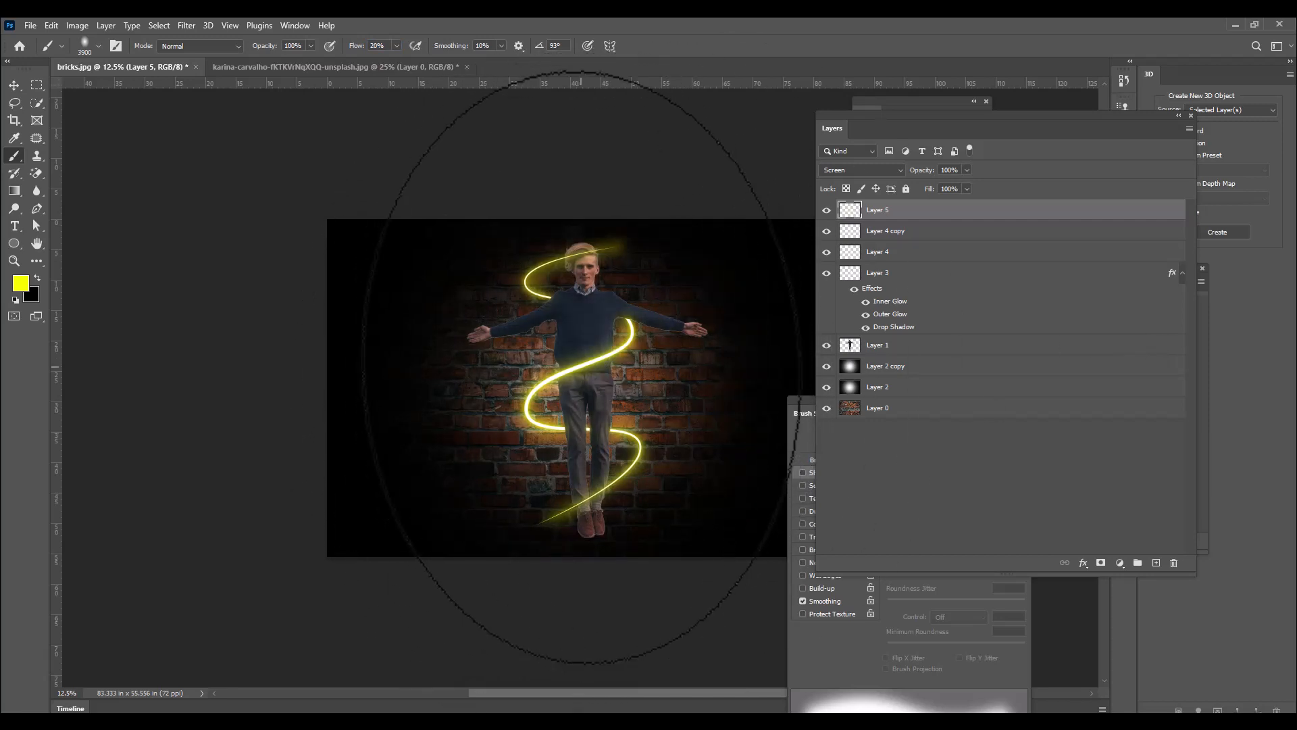
{"action": "key", "text": "bracketleft"}
{"action": "key", "text": "bracketleft"}
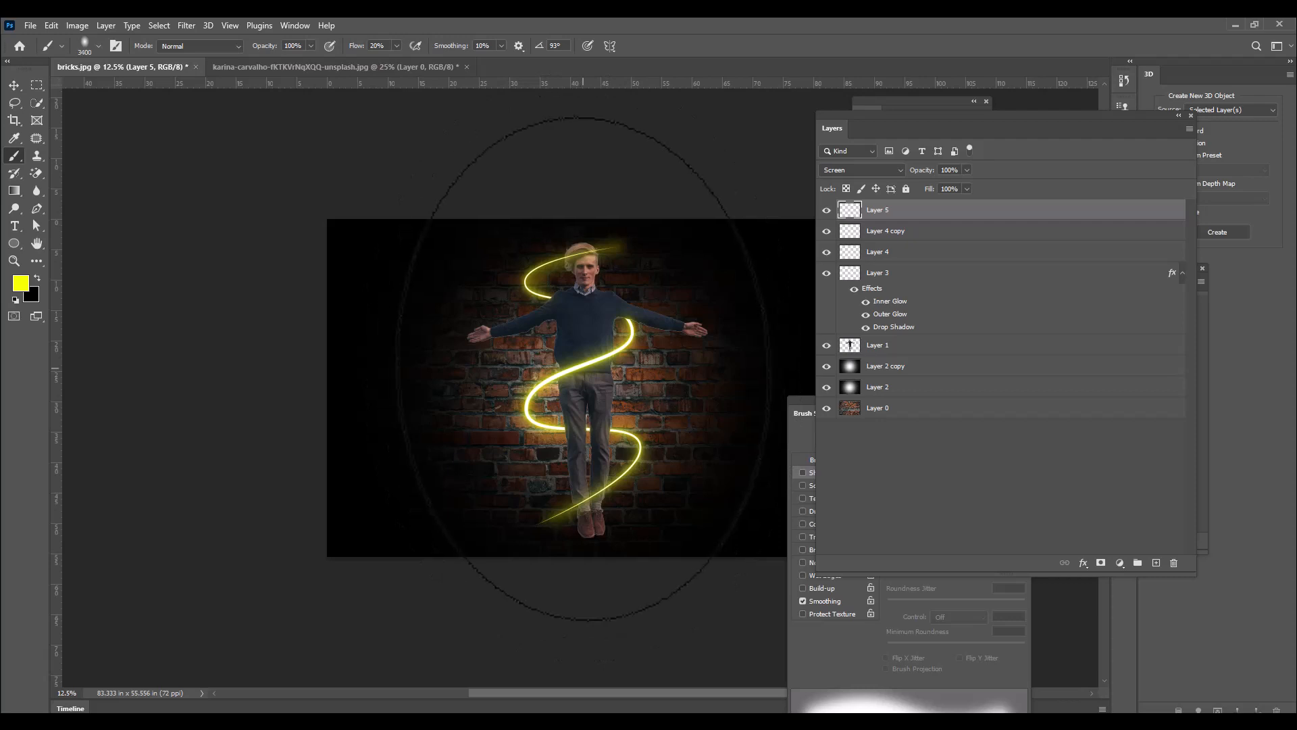
{"action": "left_click", "coordinate": [584, 368]}
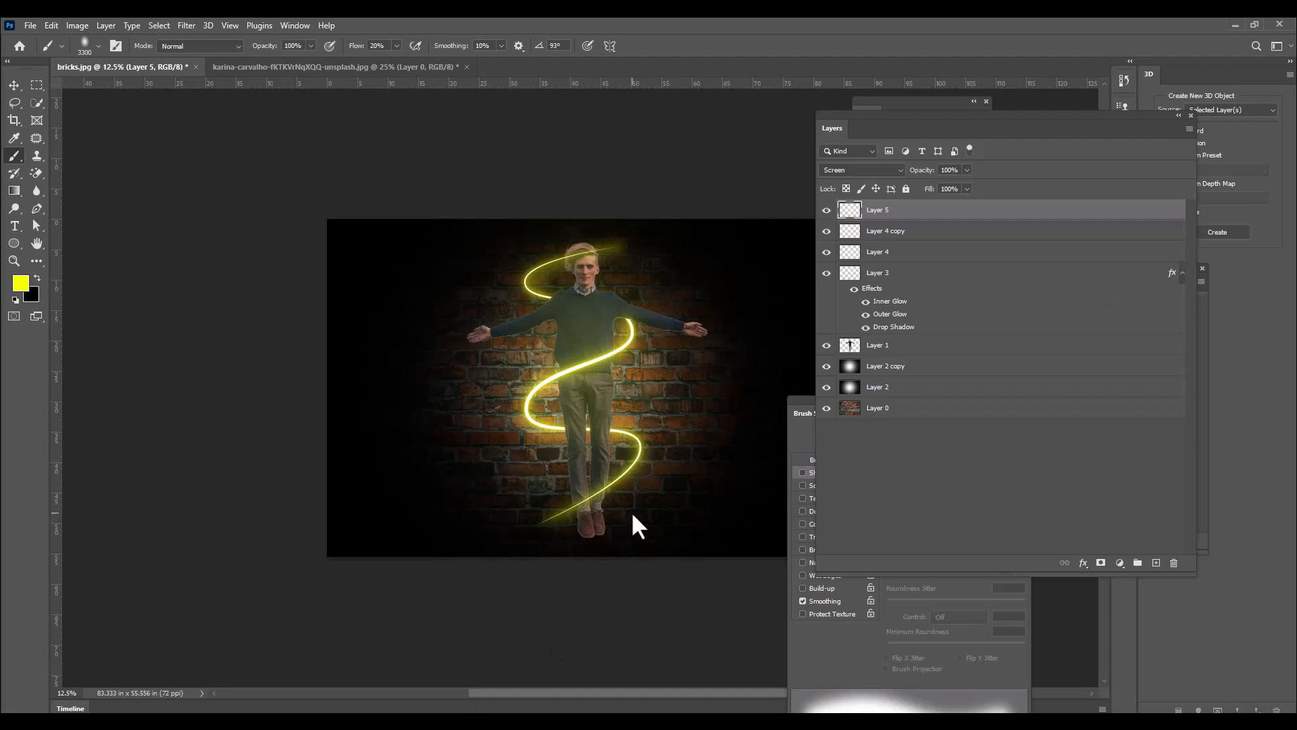
Reduce the brush to 1400 px, adding yellow glow around the man's feet and trying a dab over his head
{"action": "key", "text": "bracketleft"}
{"action": "key", "text": "bracketleft"}
{"action": "key", "text": "bracketleft"}
{"action": "key", "text": "bracketleft"}
{"action": "key", "text": "bracketleft"}
{"action": "key", "text": "bracketleft"}
{"action": "key", "text": "bracketleft"}
{"action": "key", "text": "bracketleft"}
{"action": "key", "text": "bracketleft"}
{"action": "key", "text": "bracketleft"}
{"action": "key", "text": "bracketleft"}
{"action": "key", "text": "bracketleft"}
{"action": "key", "text": "bracketleft"}
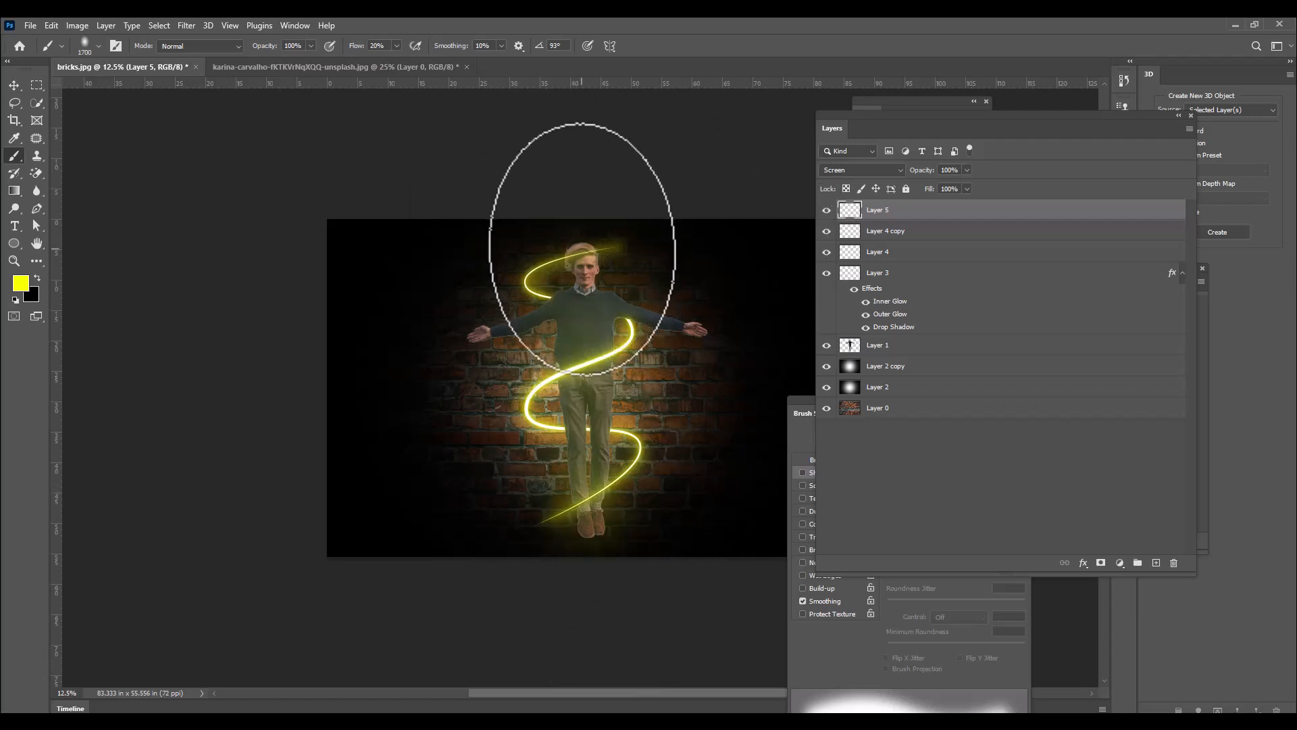
{"action": "key", "text": "bracketleft"}
{"action": "key", "text": "bracketleft"}
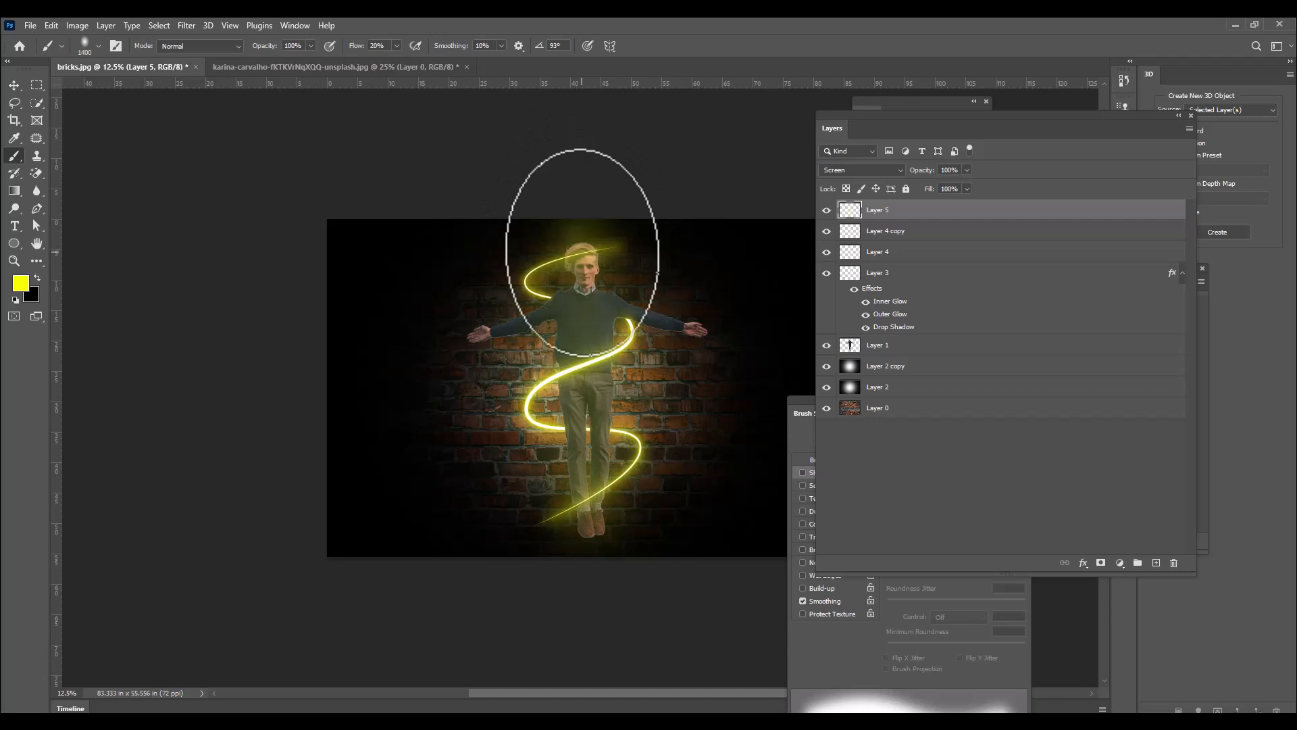
Set the brush flow to 8% and reduce the elliptical brush to 1100 px
{"action": "left_click", "coordinate": [377, 45]}
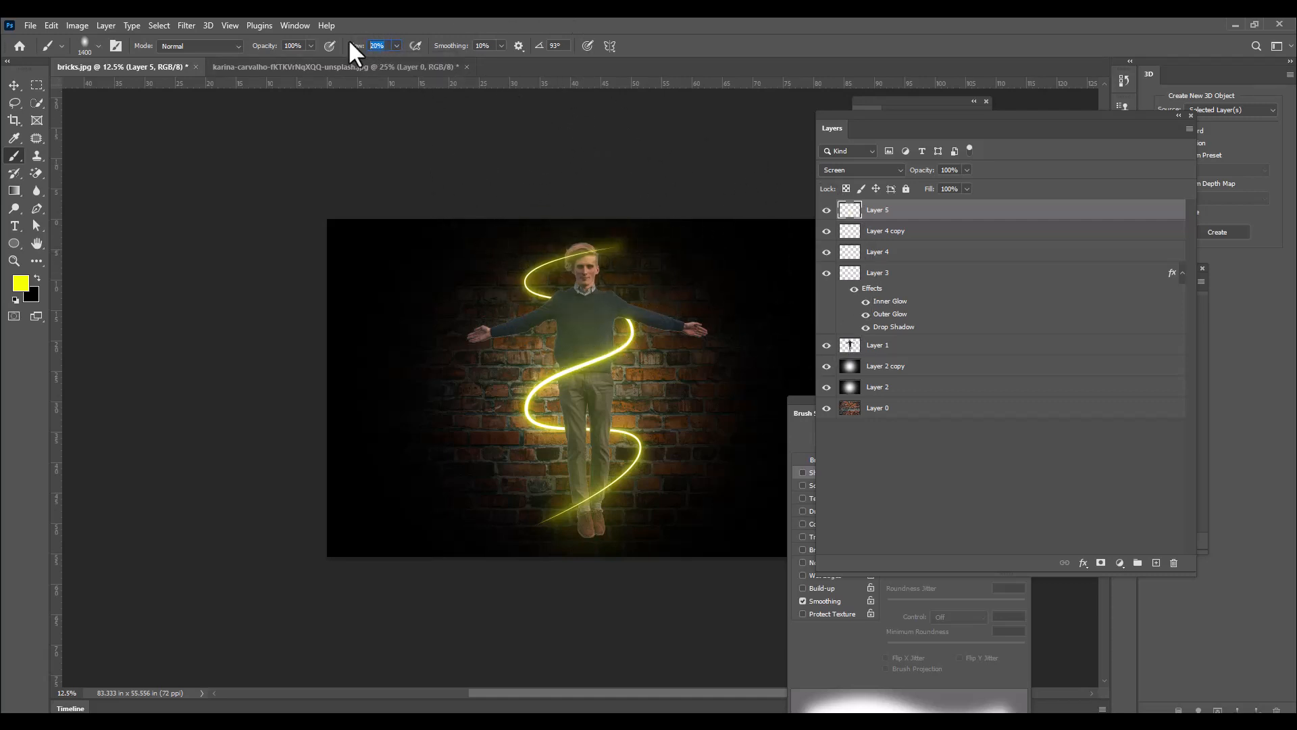
{"action": "key", "text": "Return"}
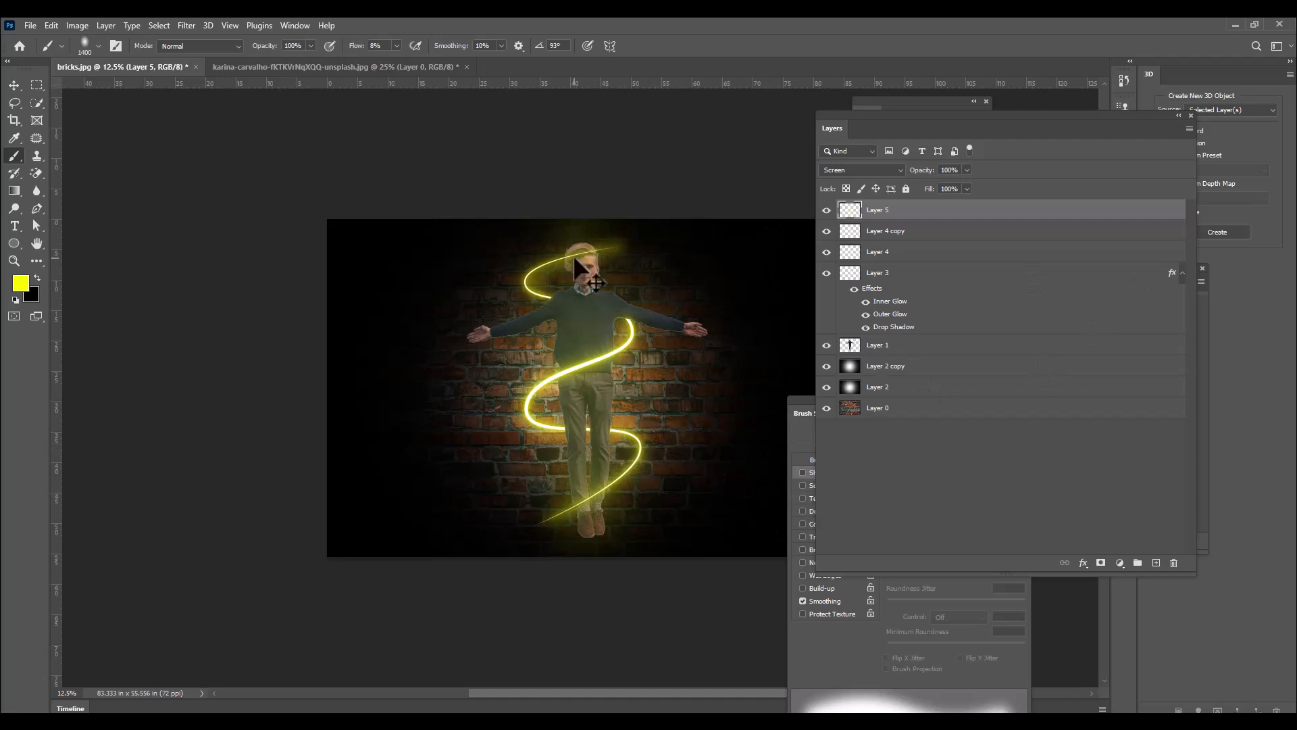
{"action": "key", "text": "bracketleft"}
{"action": "key", "text": "bracketleft"}
{"action": "key", "text": "bracketleft"}
{"action": "left_click_drag", "start_coordinate": [858, 114], "coordinate": [869, 112]}
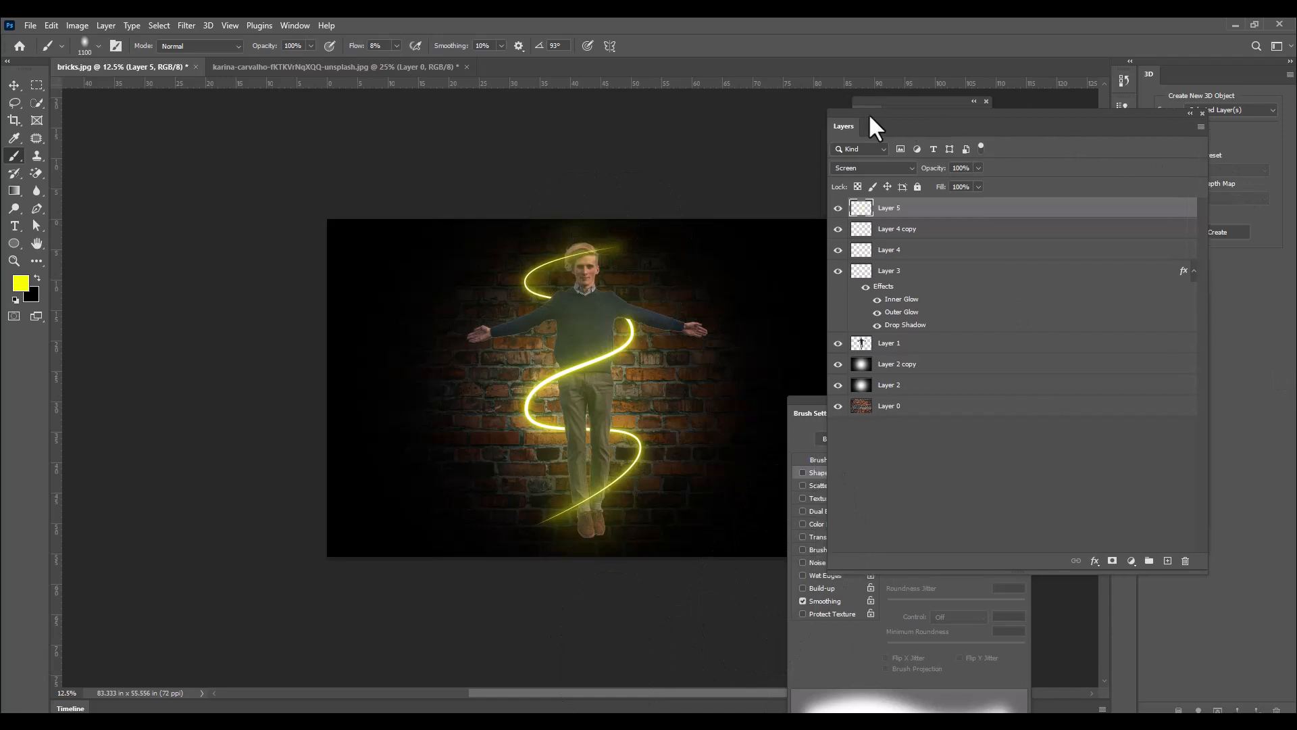